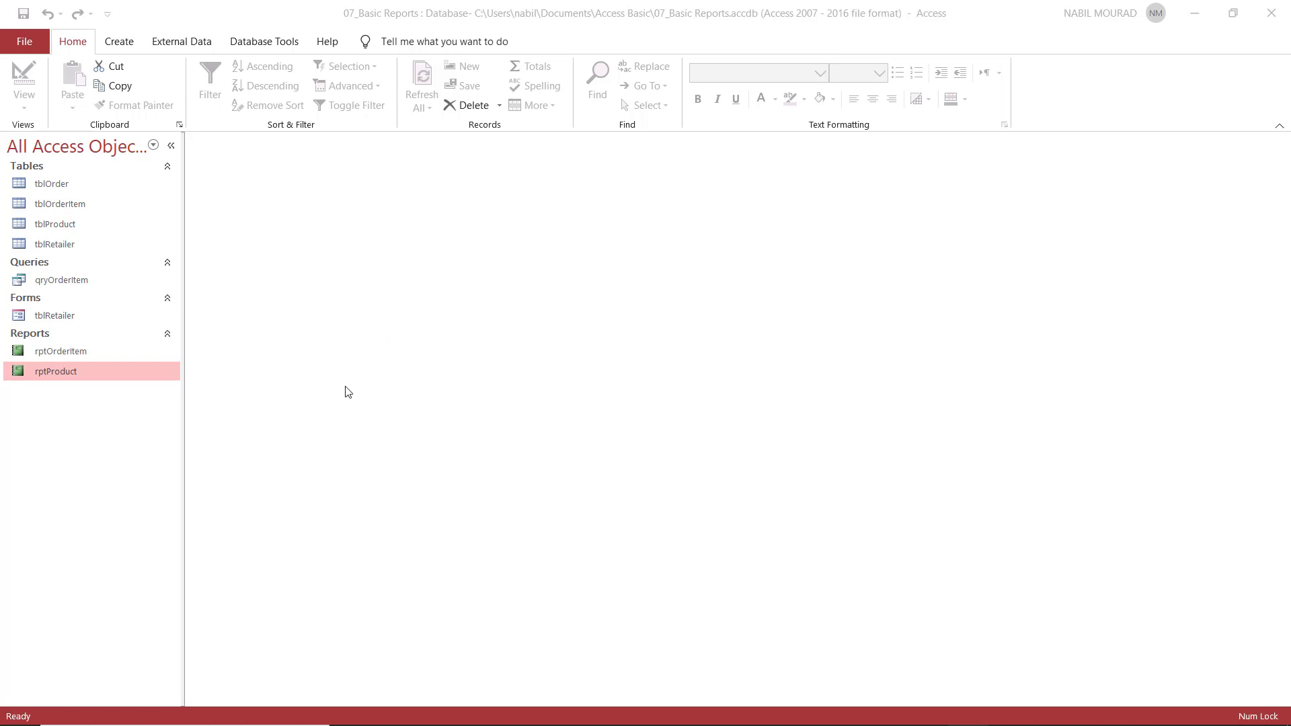
Step: Open the rptProduct report, look through its page size and margin options, and close it
double_click(106, 372)
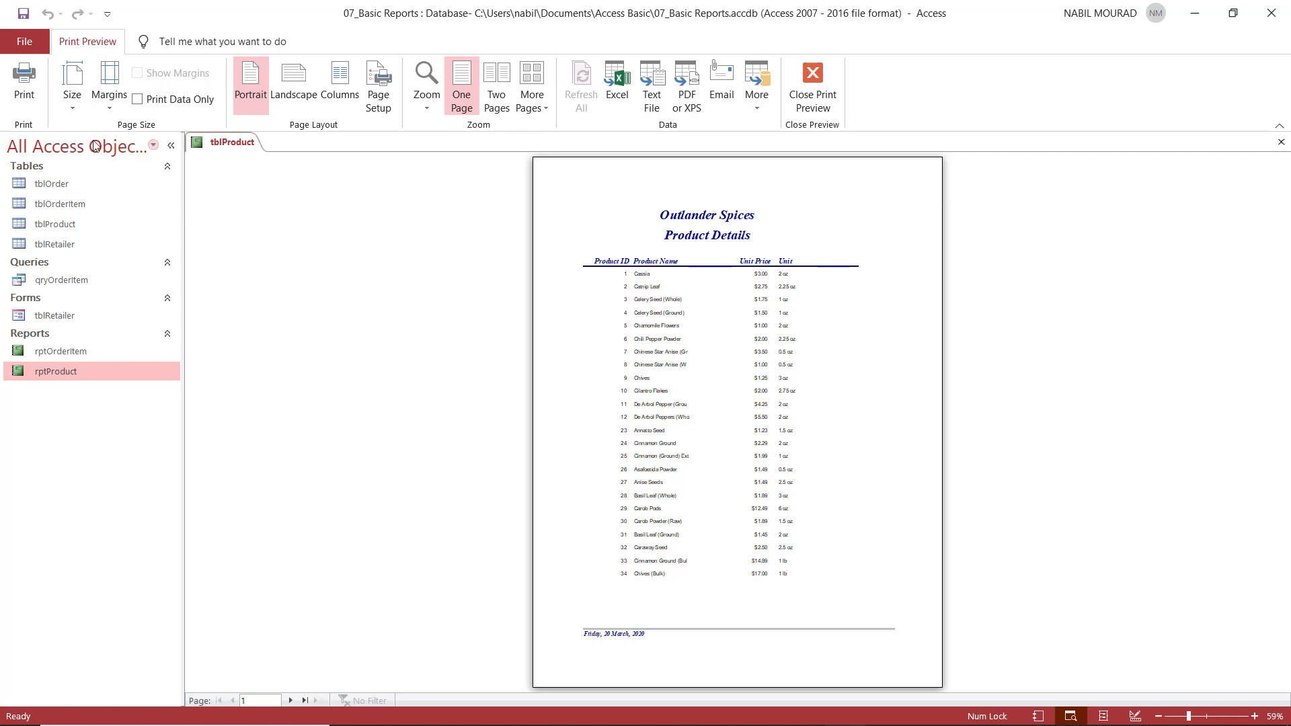
left_click(72, 105)
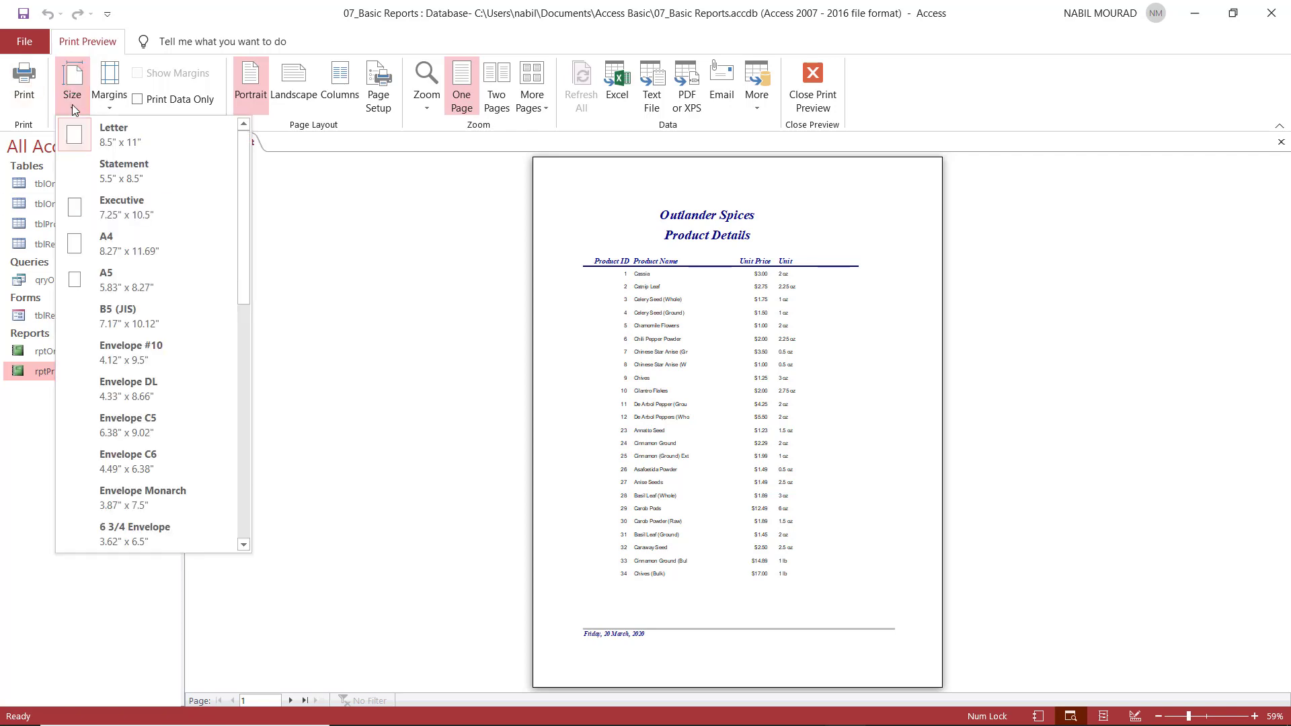
left_click(111, 107)
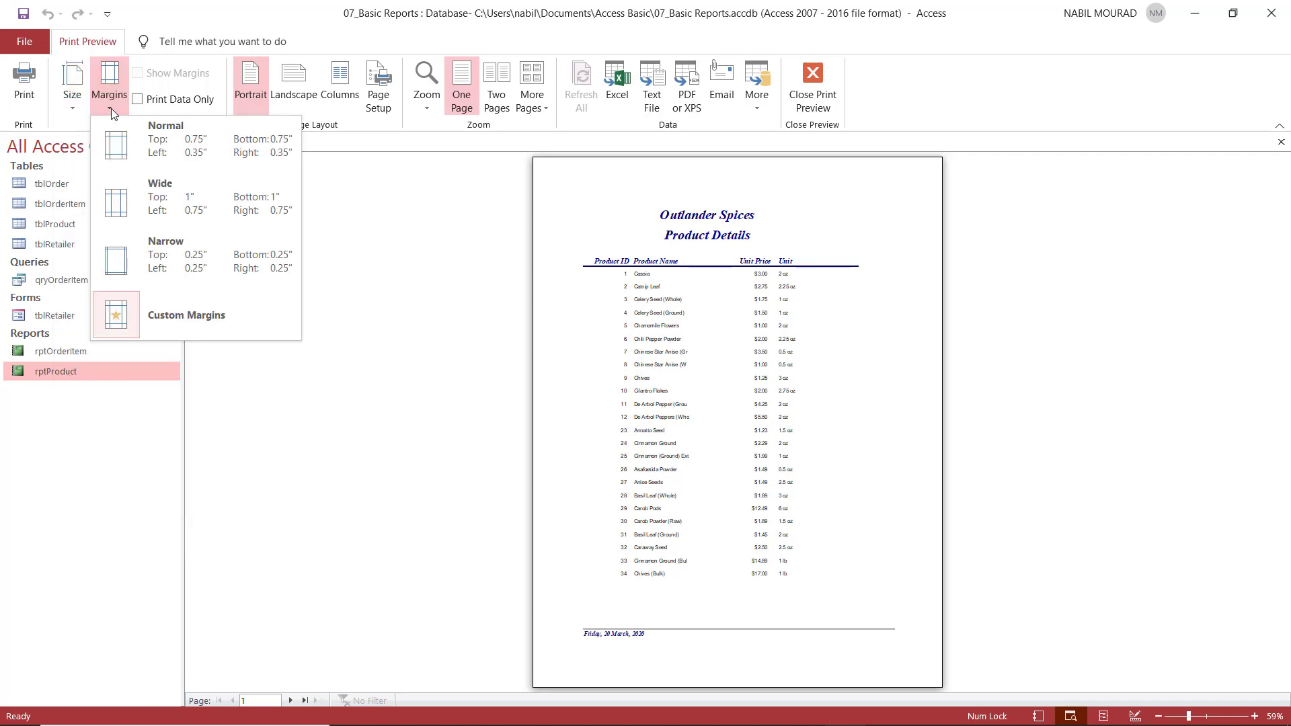
left_click(273, 127)
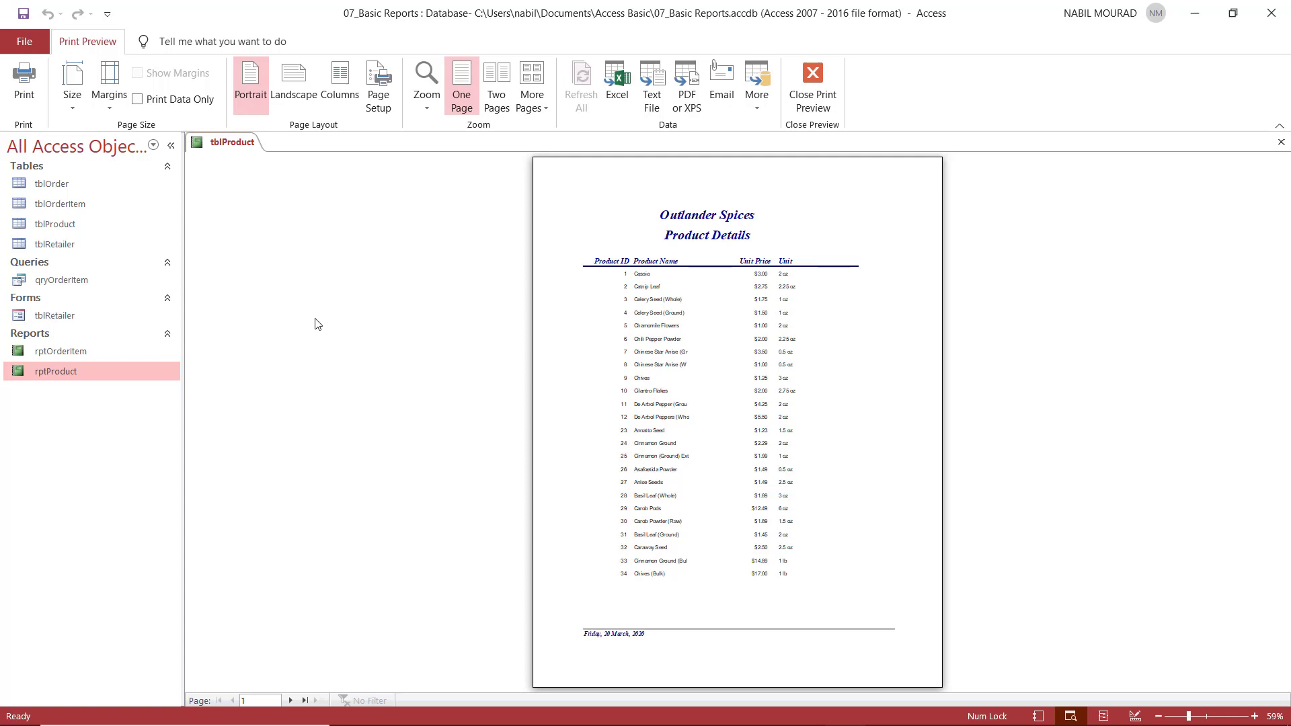
left_click(1282, 142)
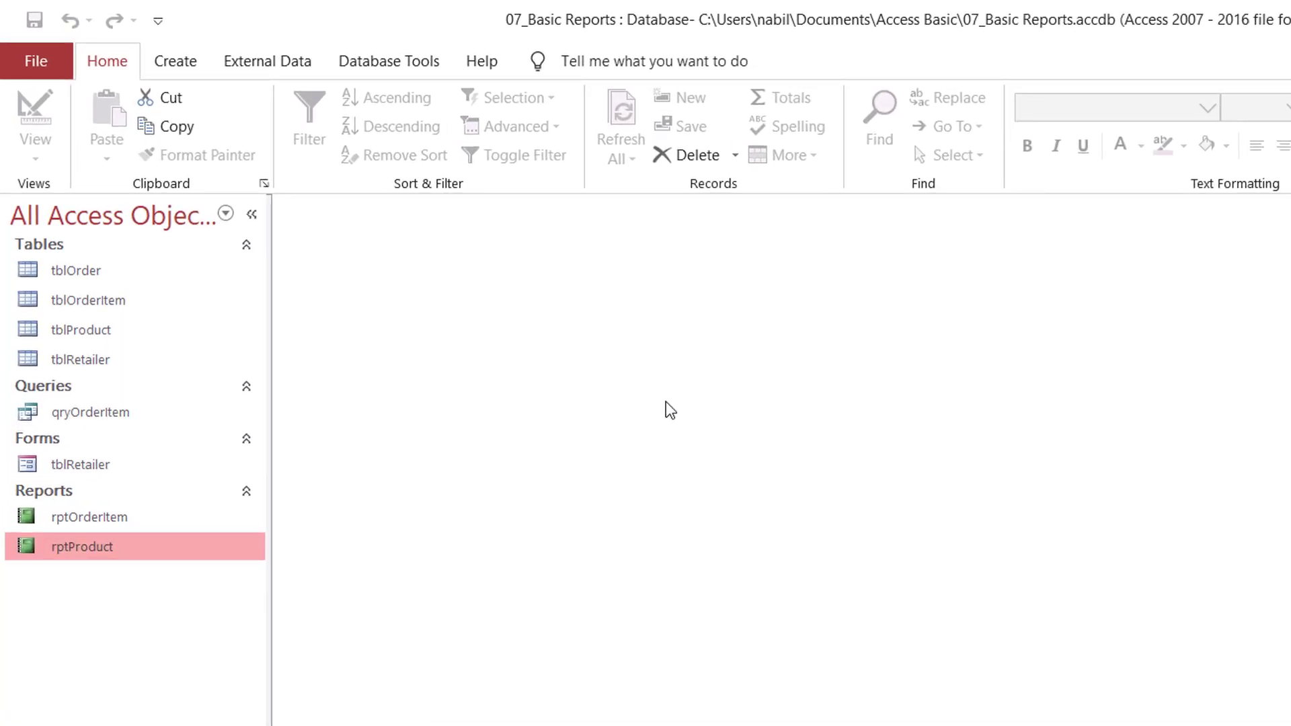
Step: Create a basic report directly from the tblOrder table
left_click(176, 61)
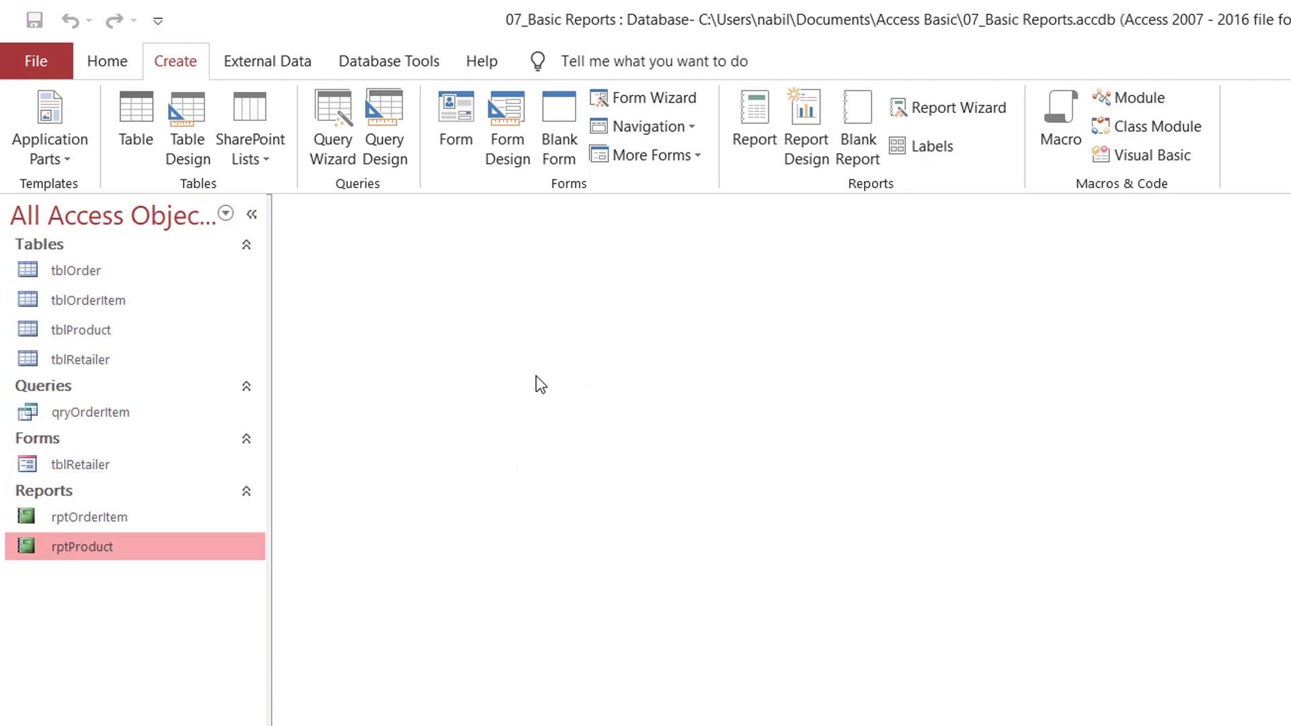
left_click(80, 271)
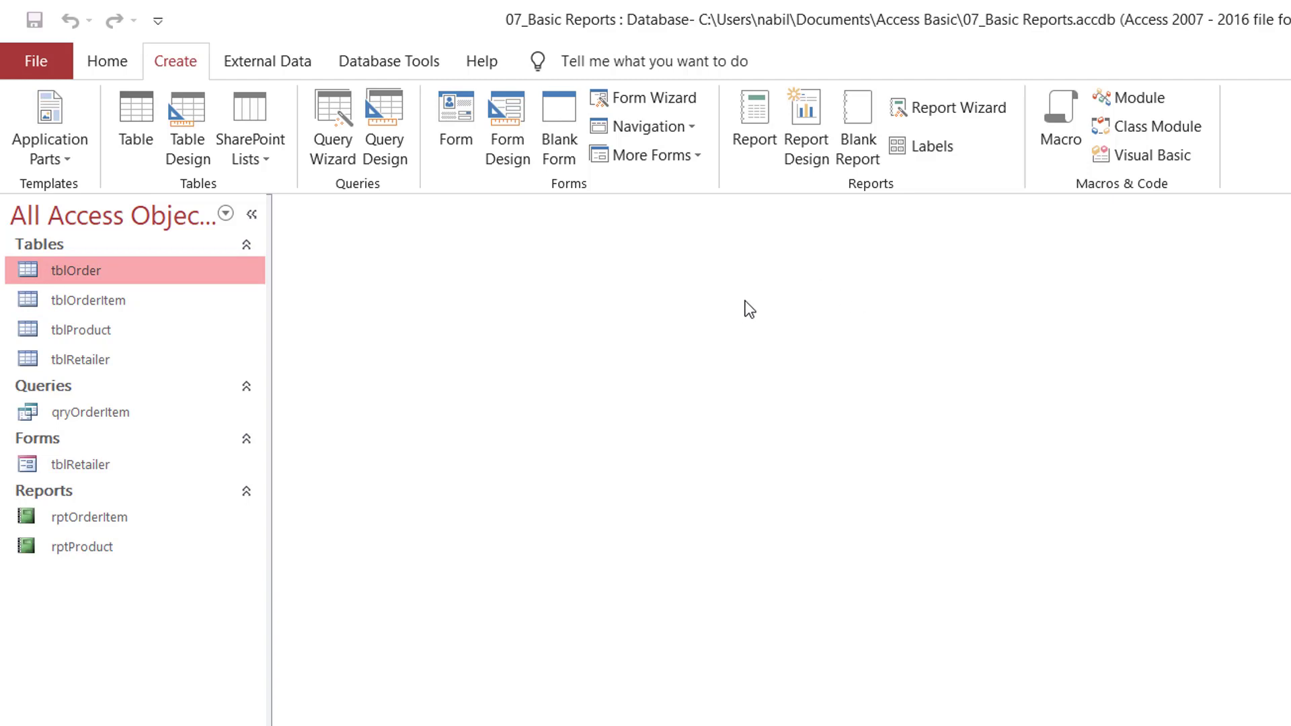
left_click(759, 123)
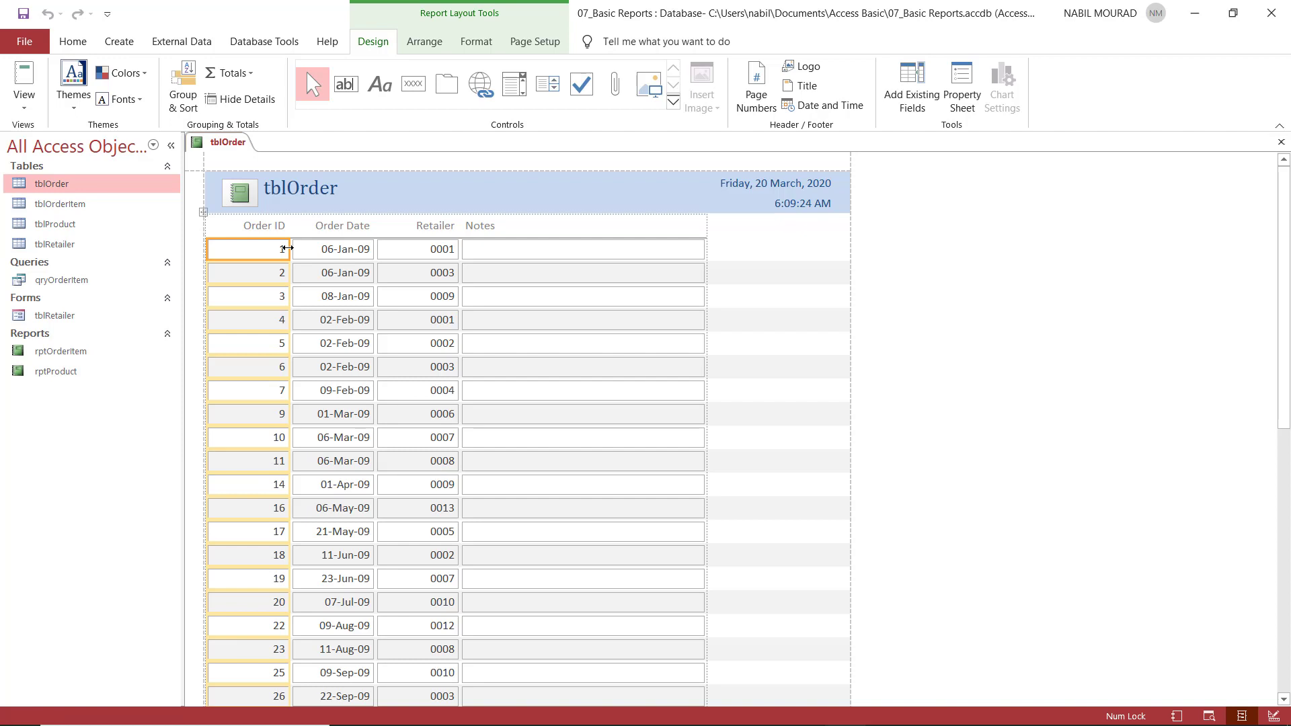
Step: Narrow the Order ID column slightly and delete the logo from the report header
left_click_drag(287, 248, 277, 248)
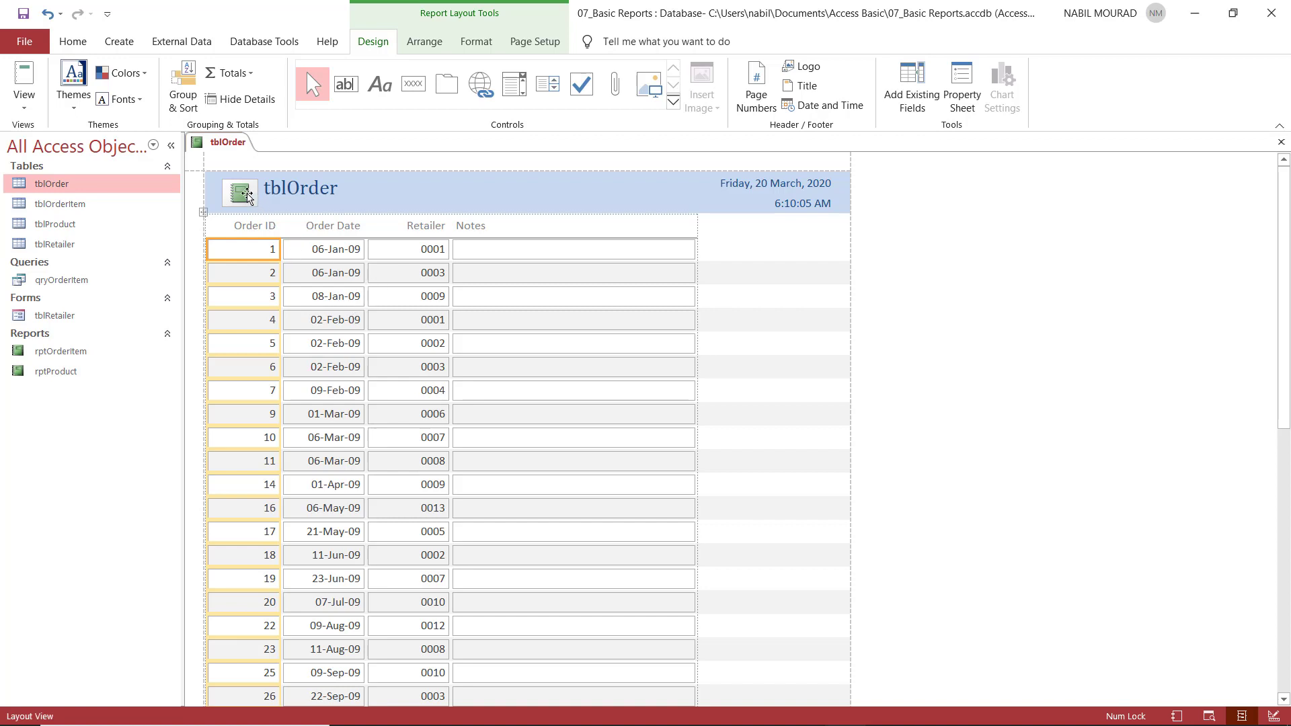
left_click(250, 196)
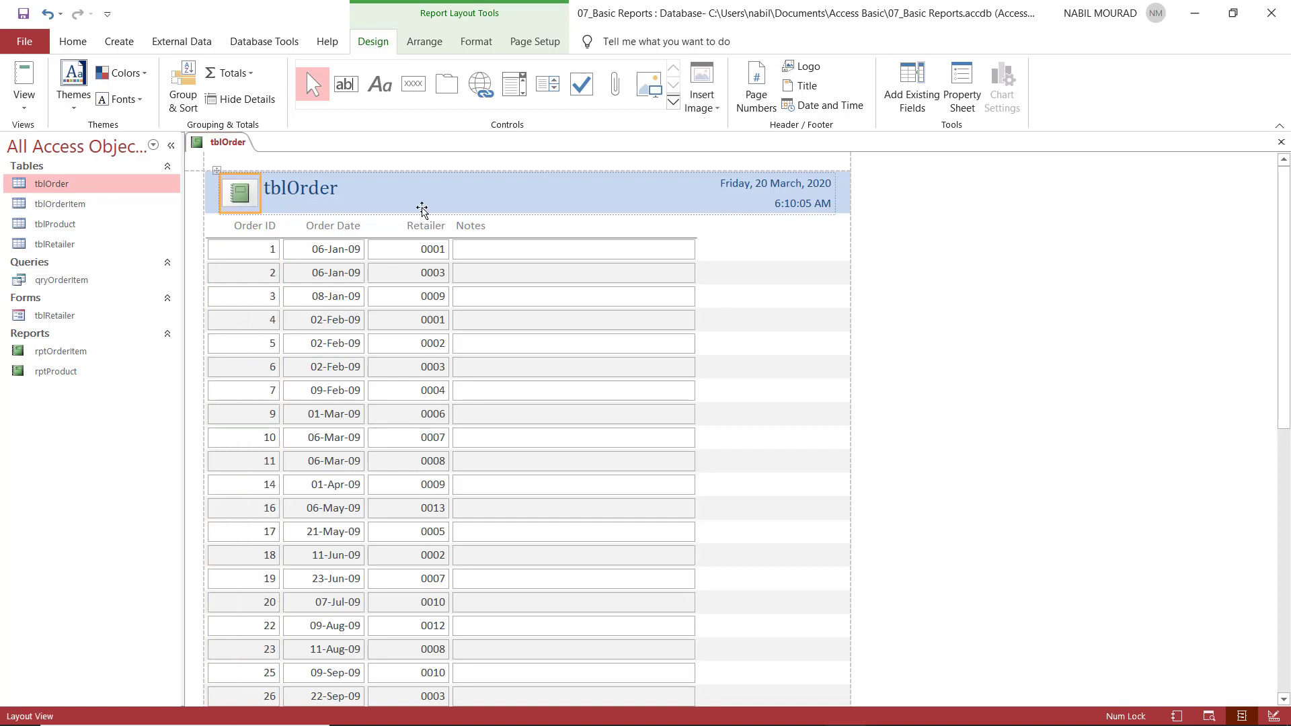
key("Delete")
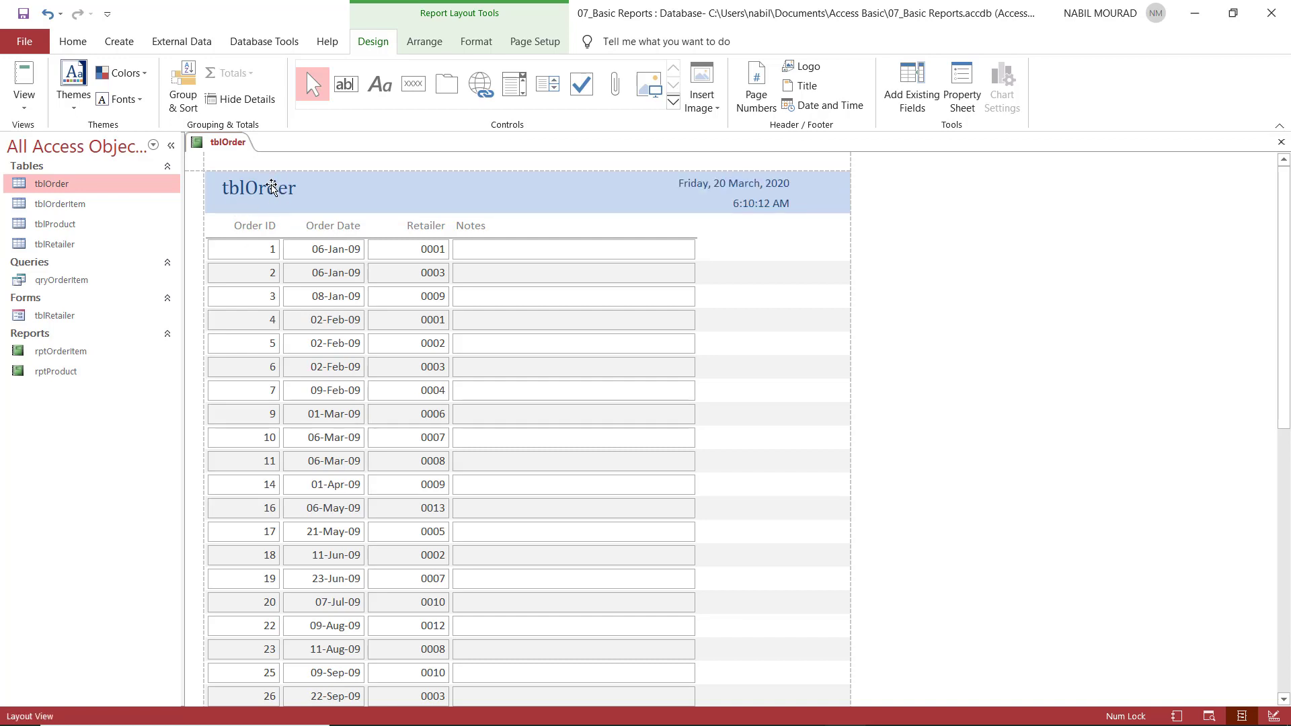
Step: Shorten the report's header title to "Order" and close the report without saving its design
left_click(269, 188)
left_click(267, 188)
left_click_drag(246, 189, 213, 187)
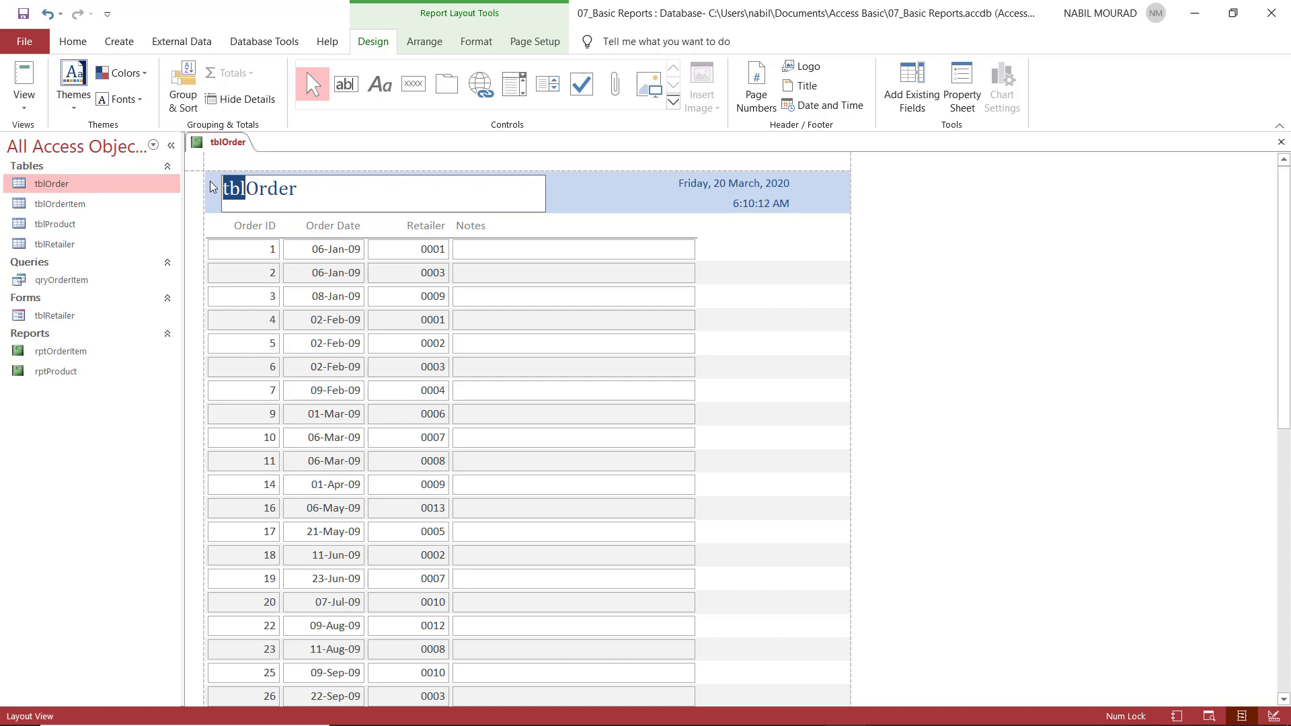
key("Delete")
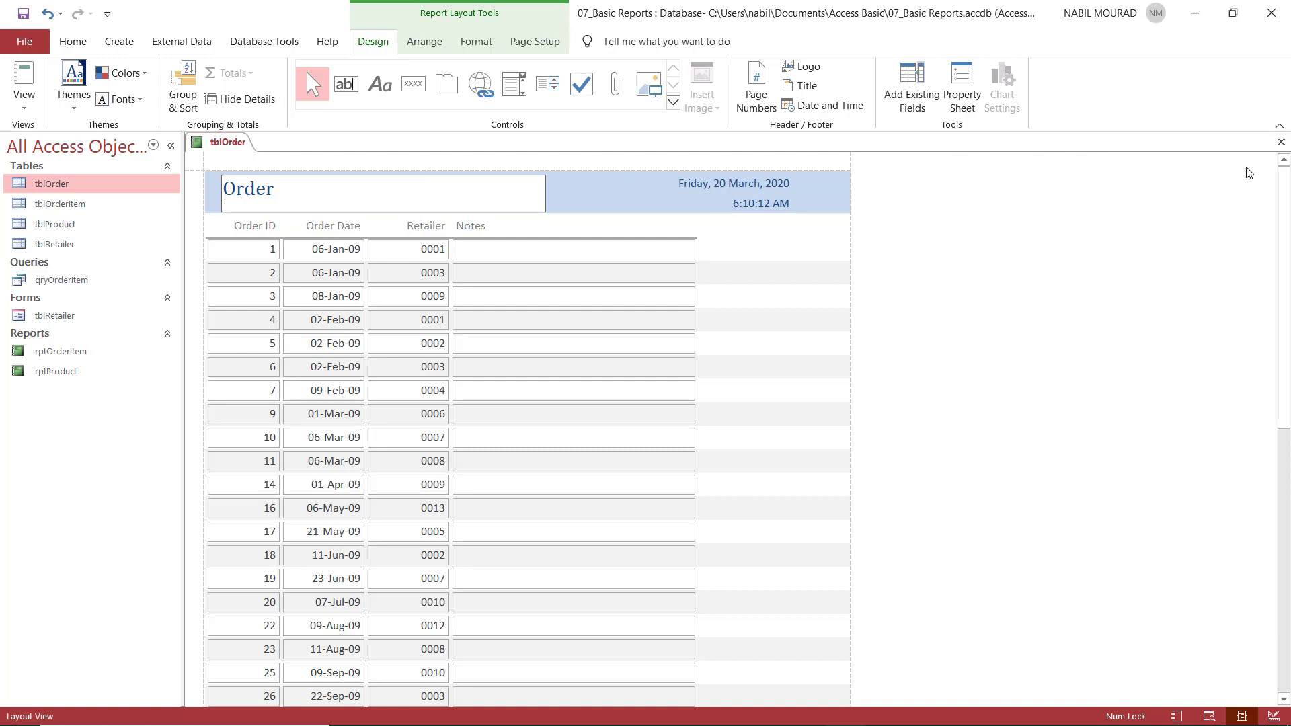
left_click(1281, 142)
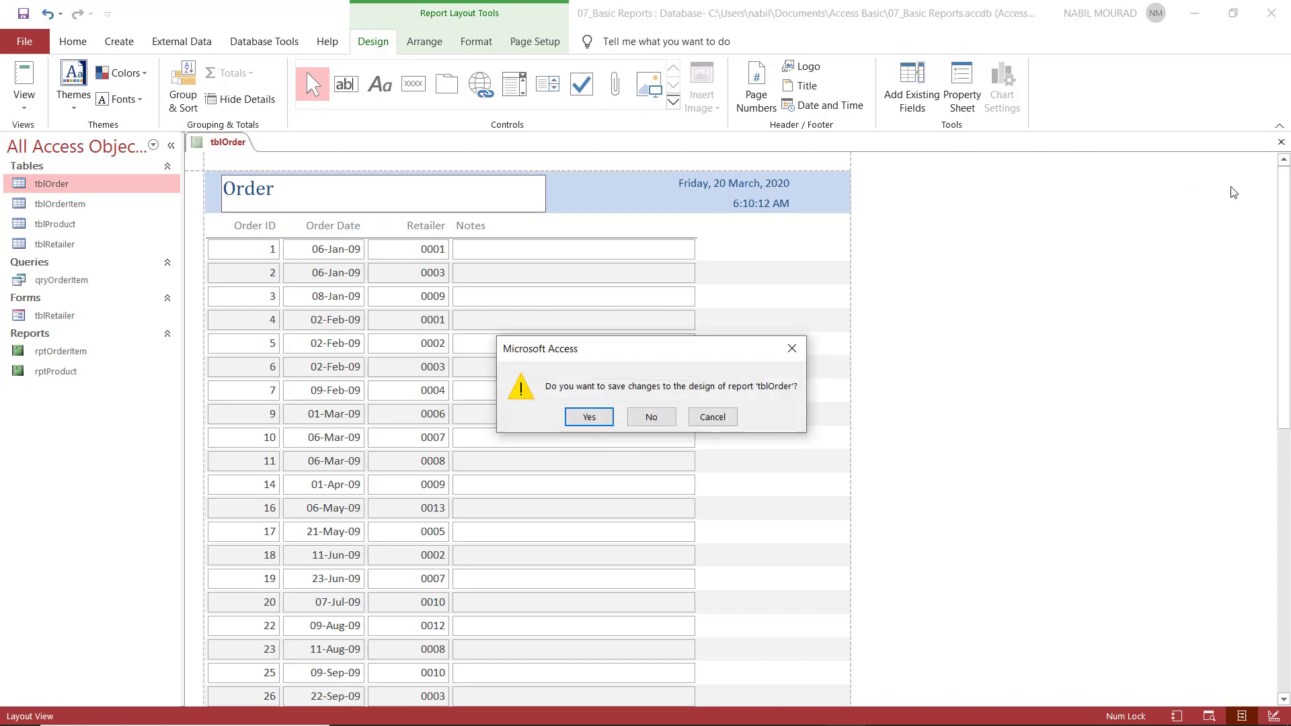
left_click(651, 417)
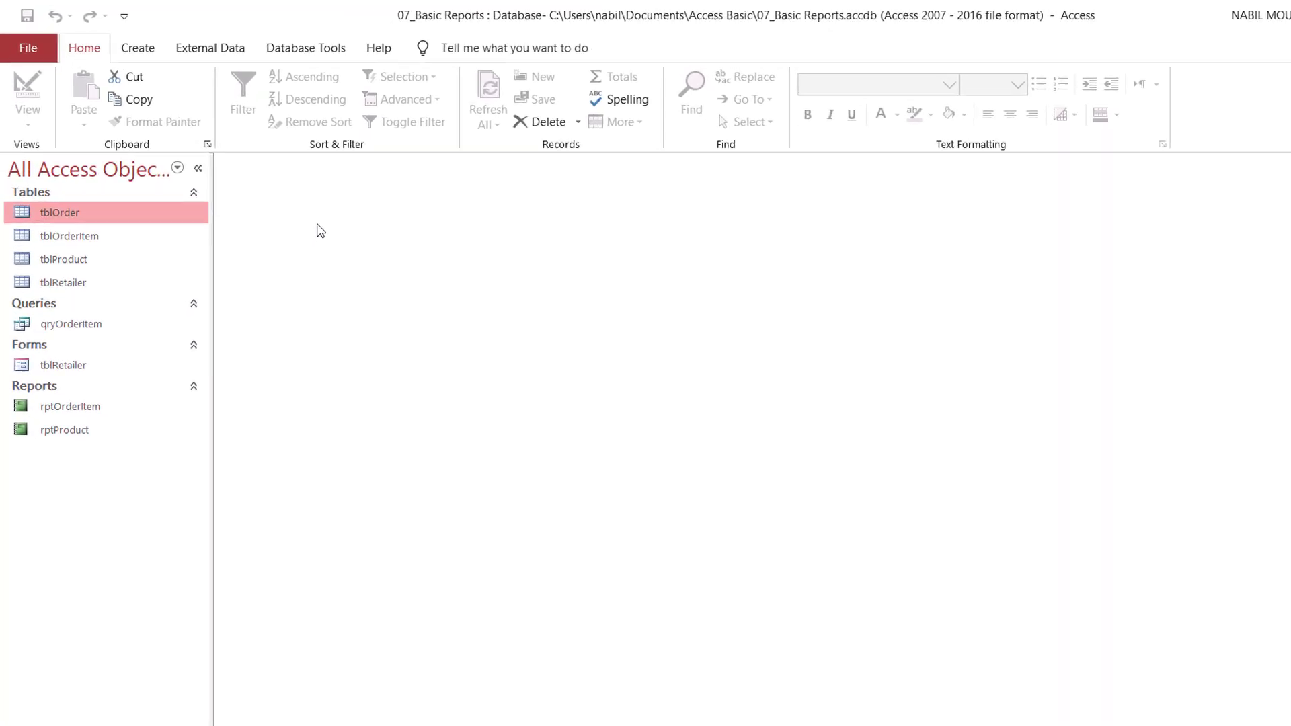
Step: Start a new report with the Report Wizard, using the tblRetailer table as its source
left_click(154, 51)
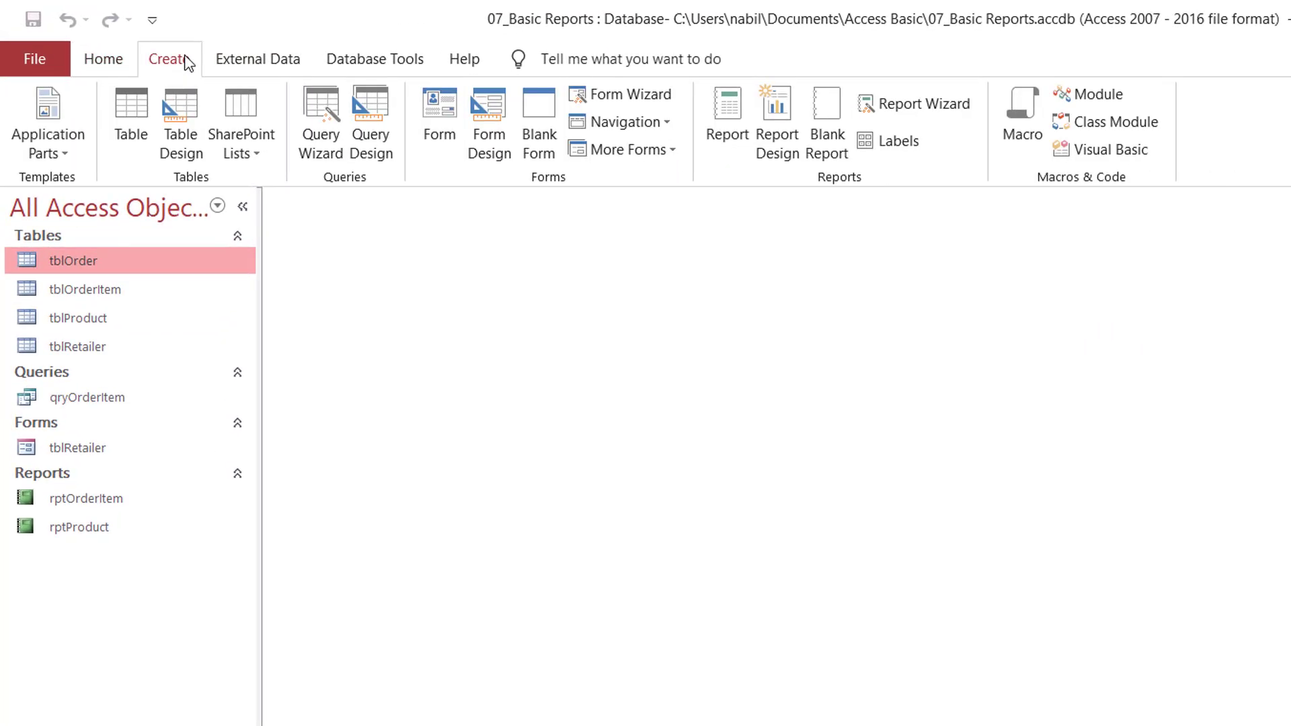
left_click(954, 110)
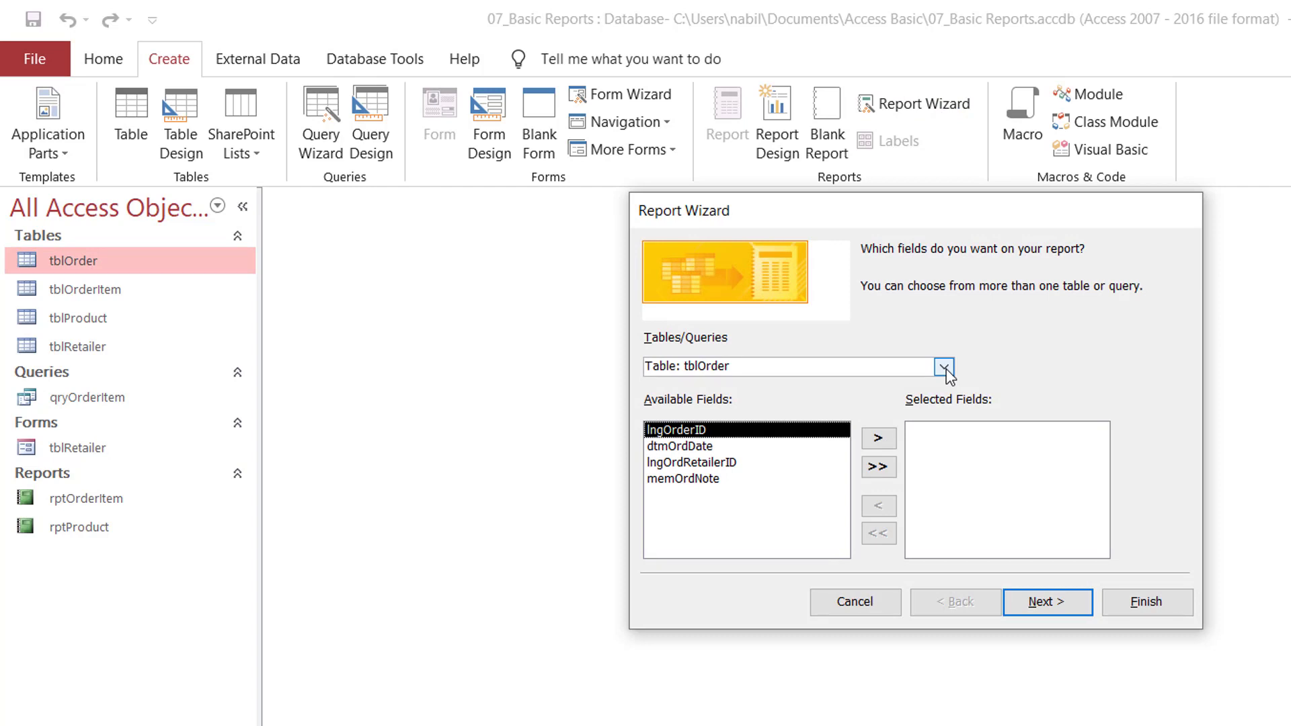
left_click(944, 368)
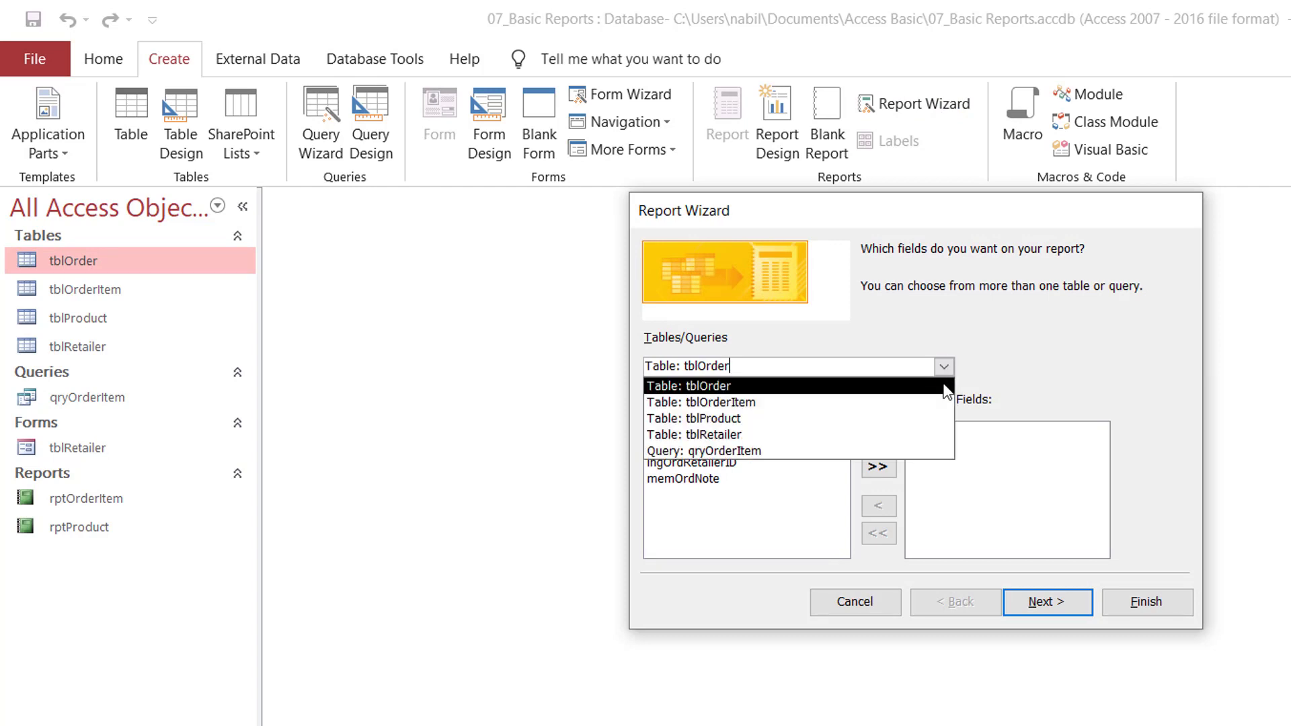
left_click(765, 438)
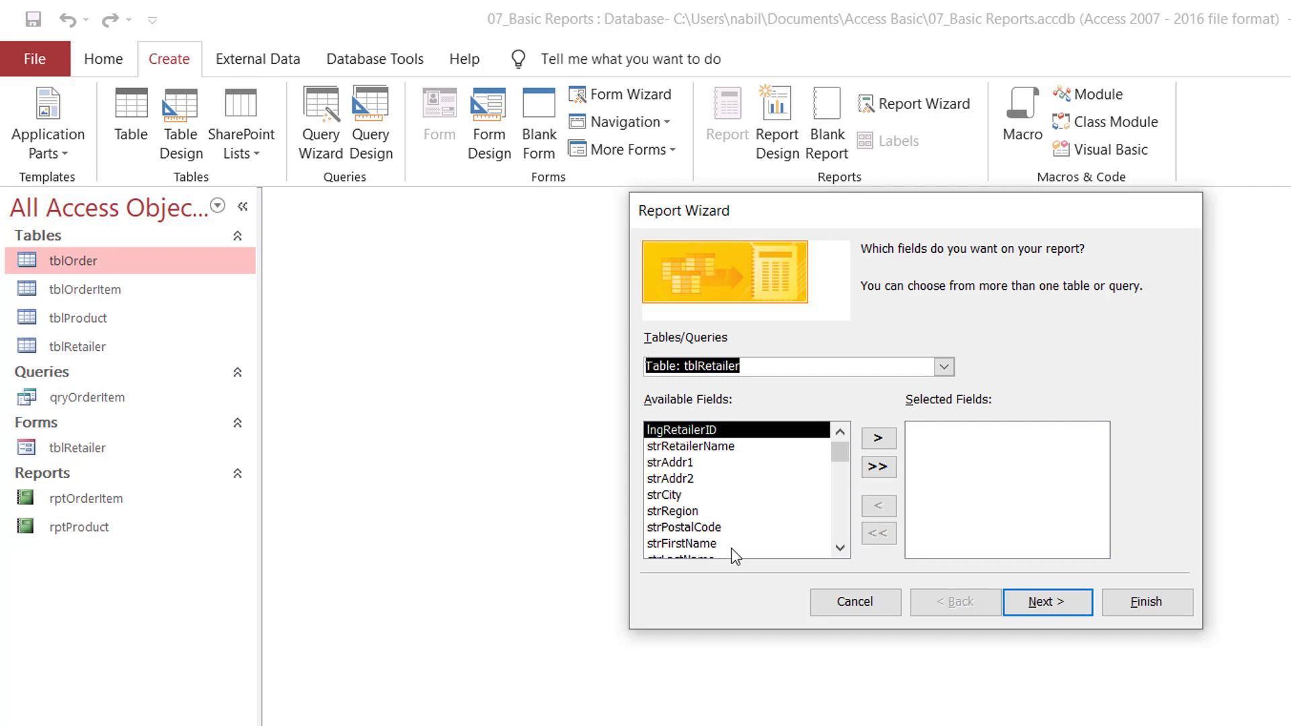
Step: Add strRetailerName, strCity, strRegion, strFirstName, strLastName and strPhone to the report's selected fields and continue to the grouping levels
left_click(727, 451)
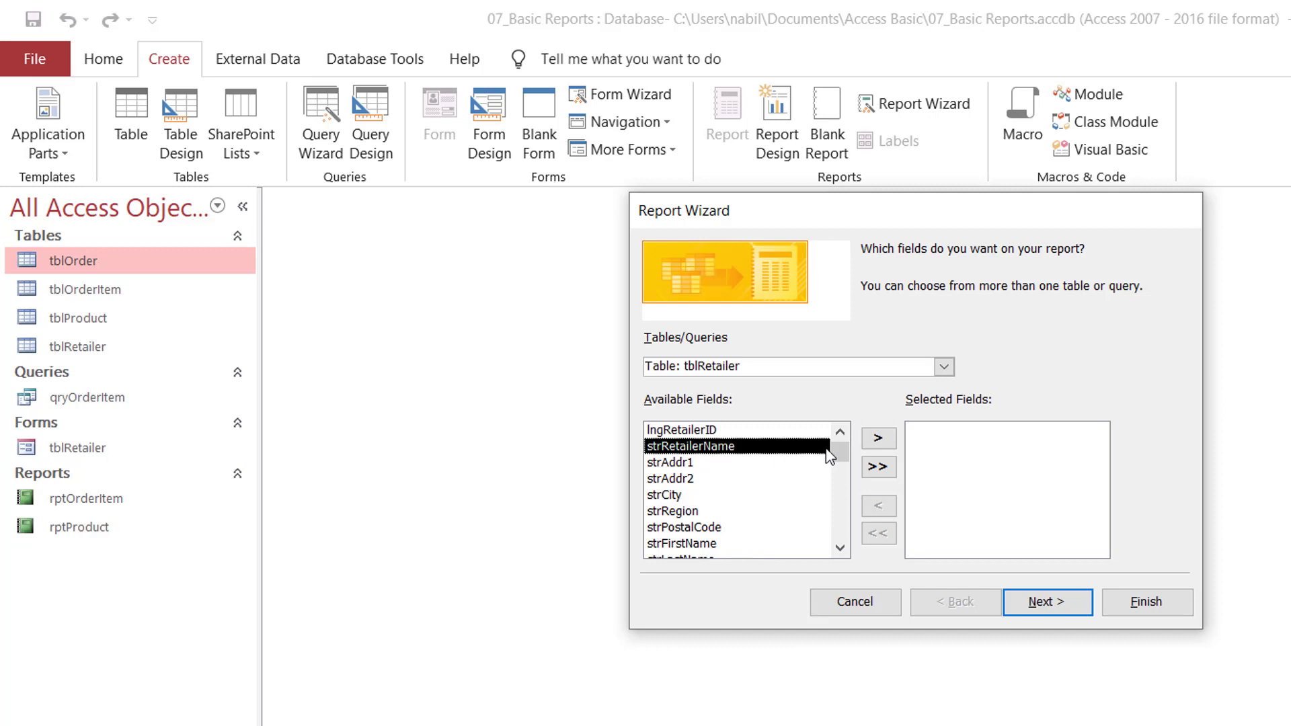
left_click(877, 440)
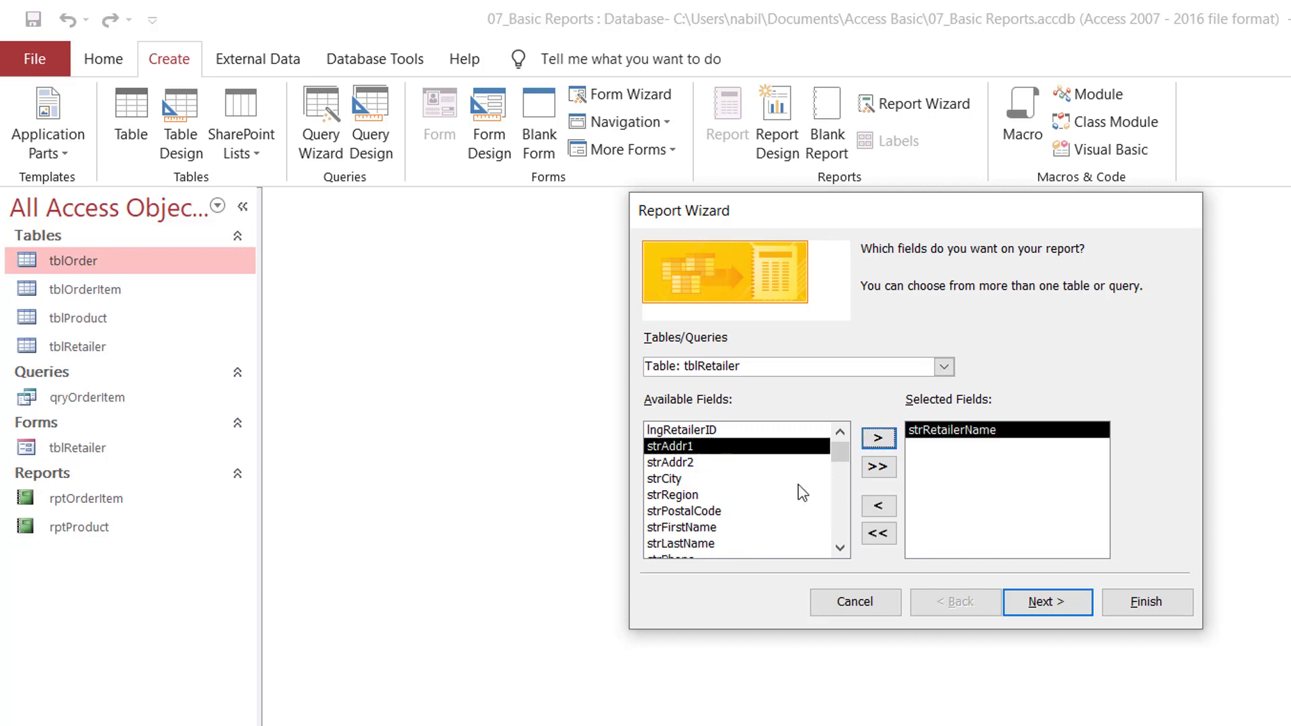
left_click(679, 478)
left_click(877, 438)
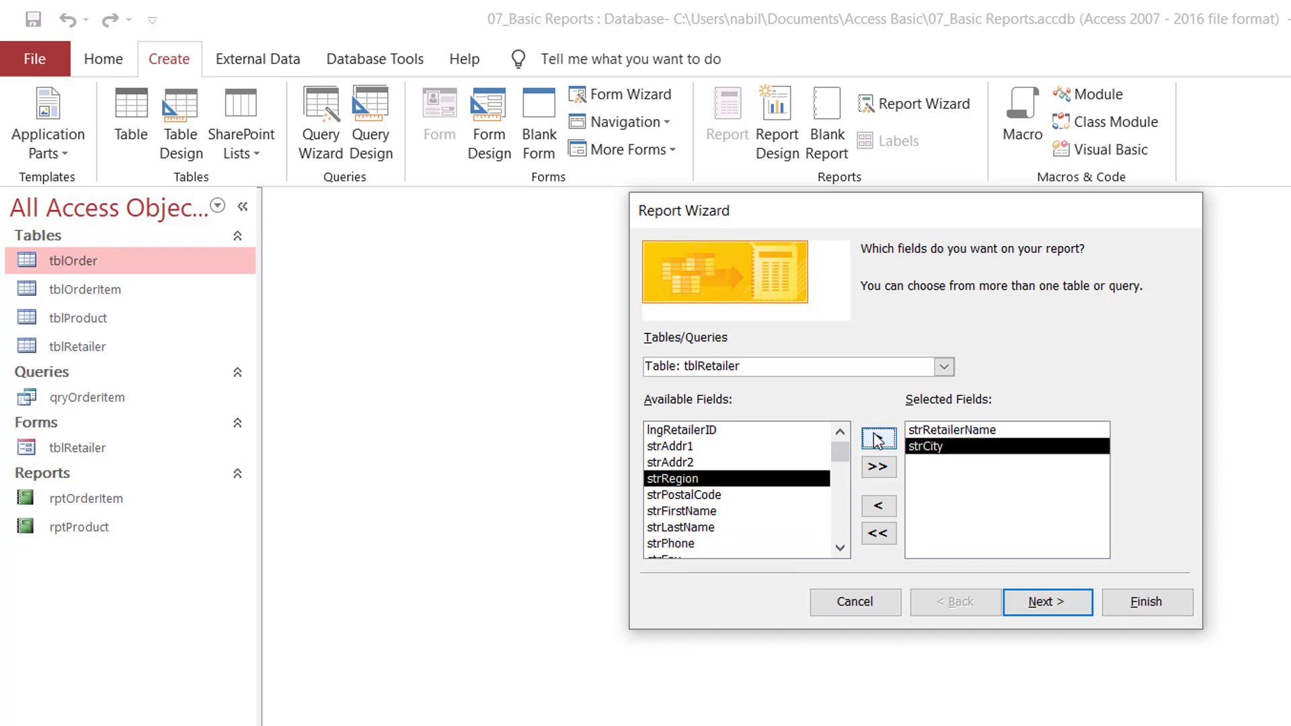
left_click(878, 439)
left_click(712, 496)
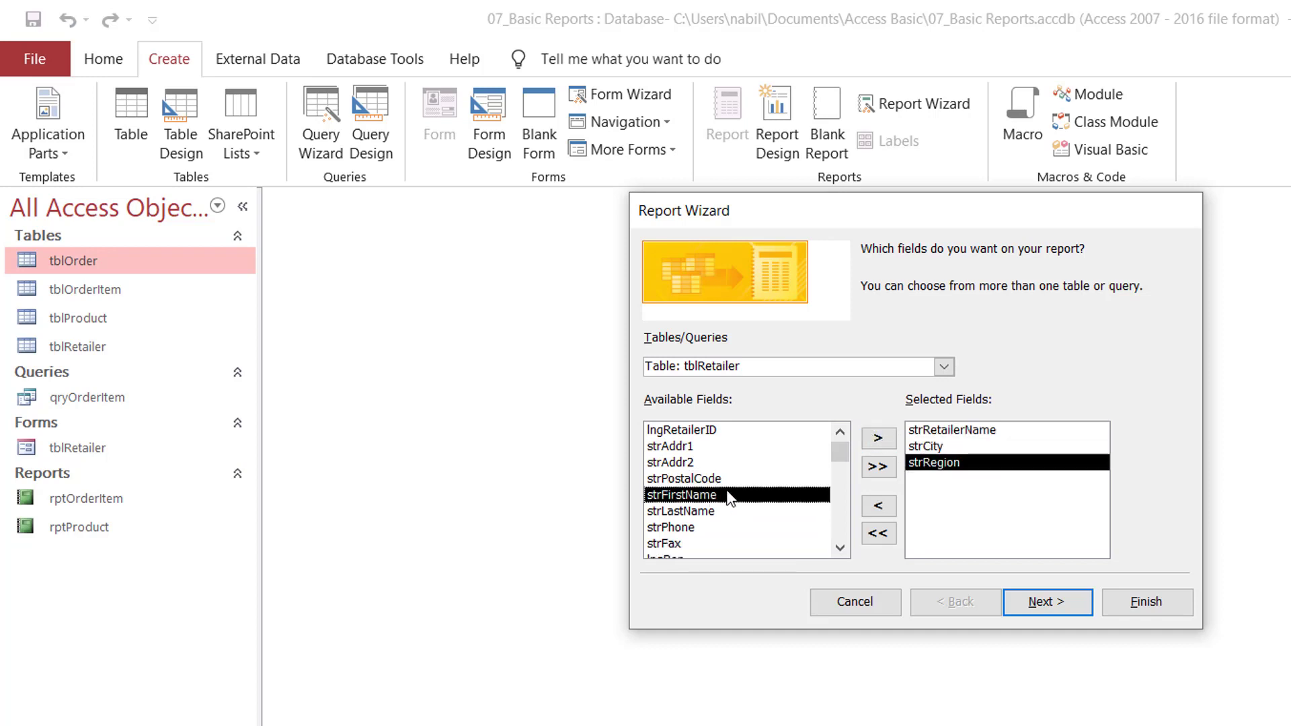
left_click(878, 440)
left_click(878, 440)
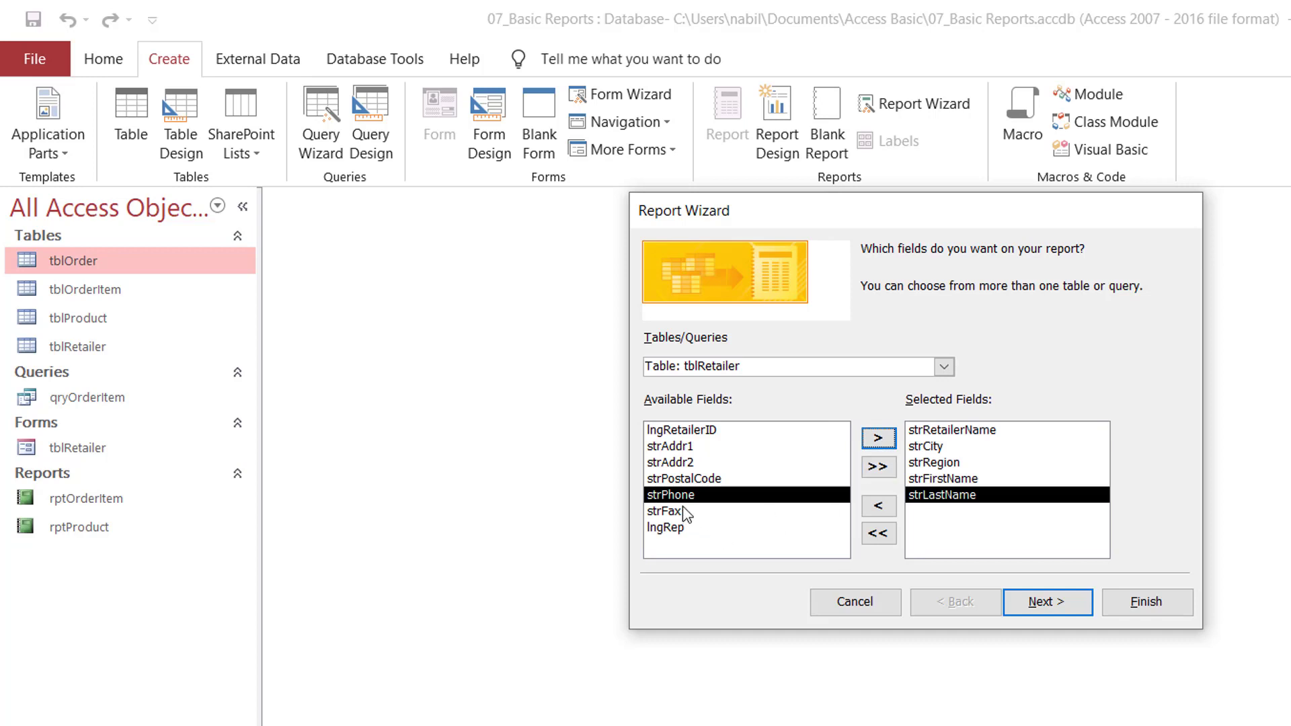
left_click(877, 438)
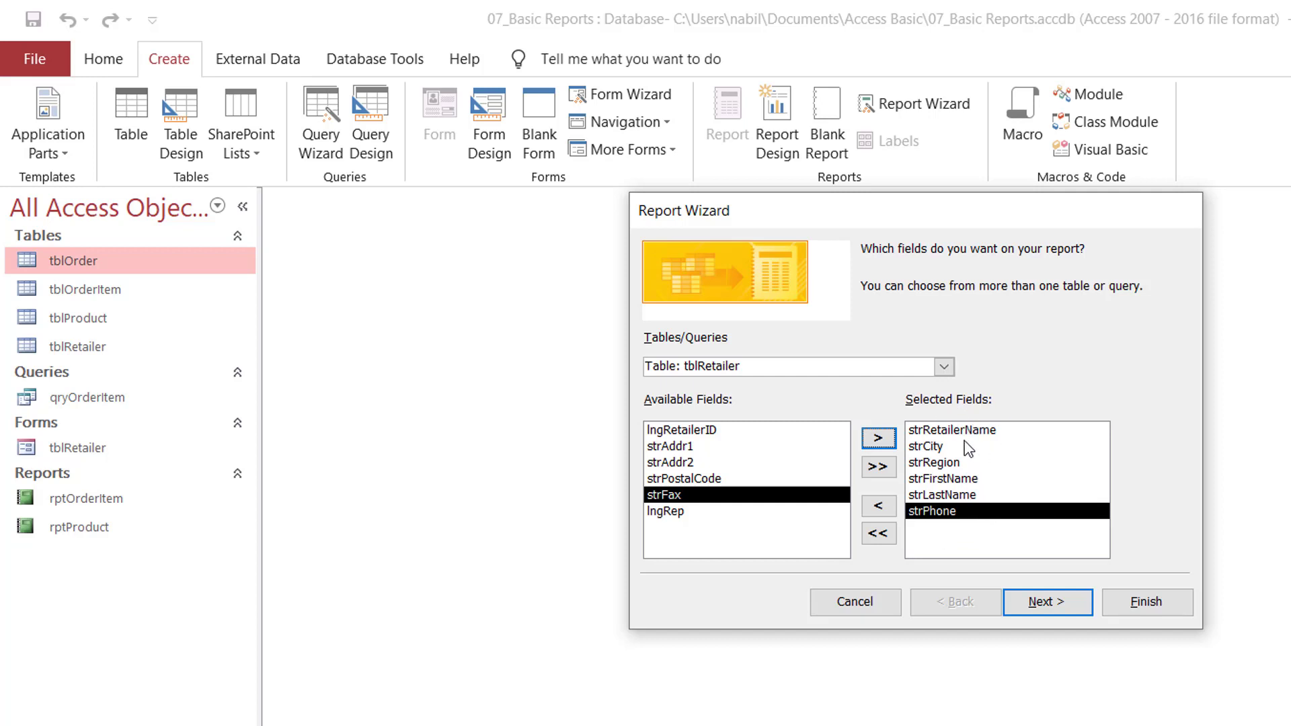
left_click(1043, 608)
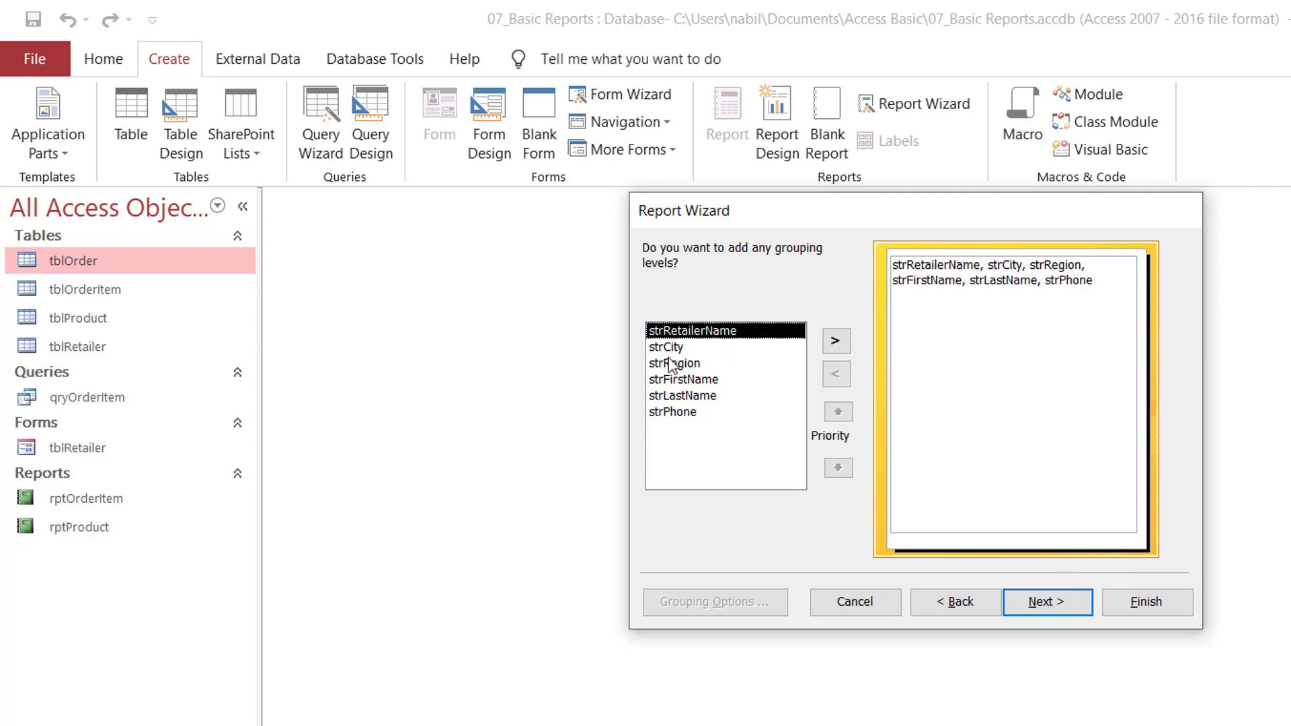
Step: Group the report by strRegion and continue to the sort order
left_click(689, 367)
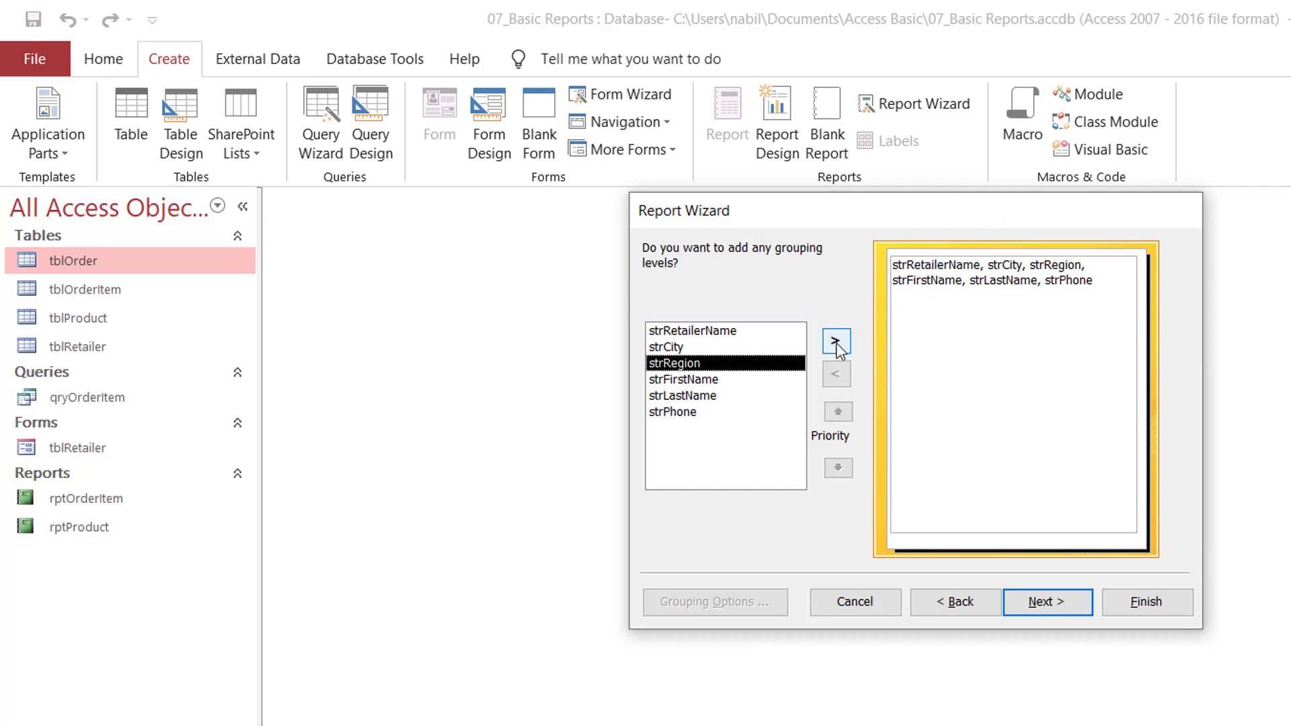
left_click(836, 342)
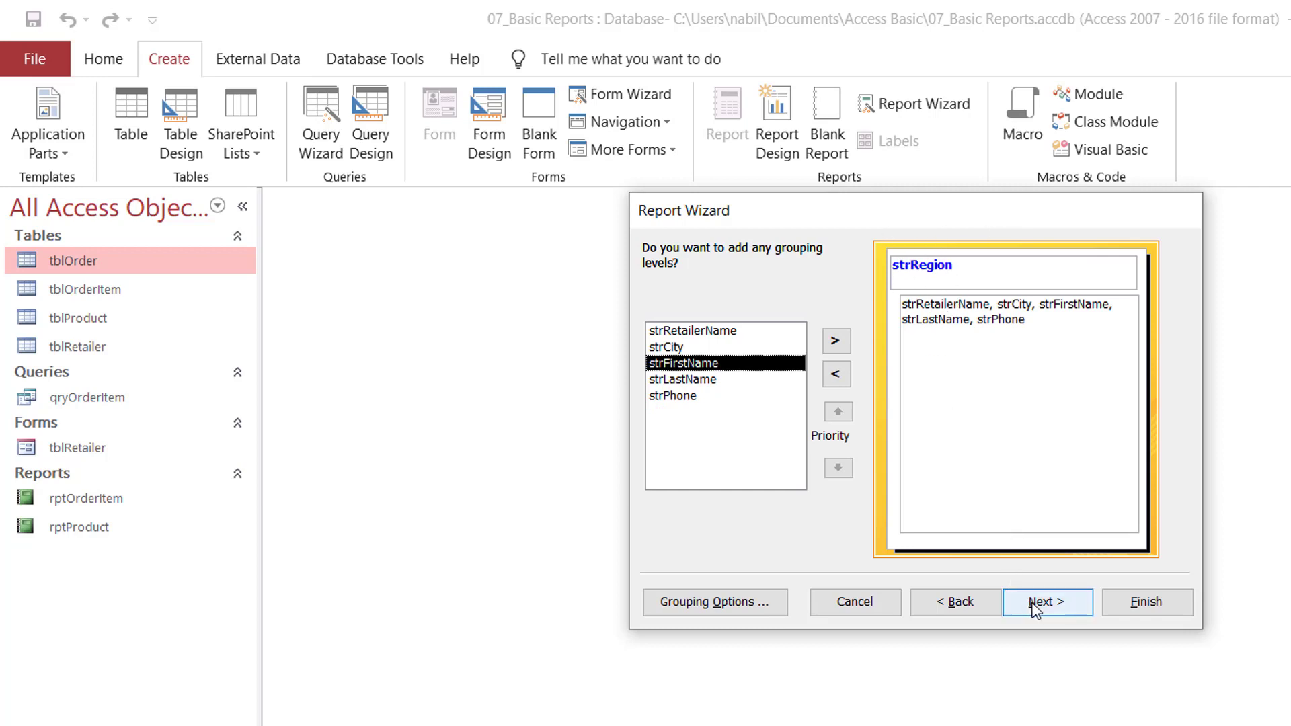
left_click(1037, 609)
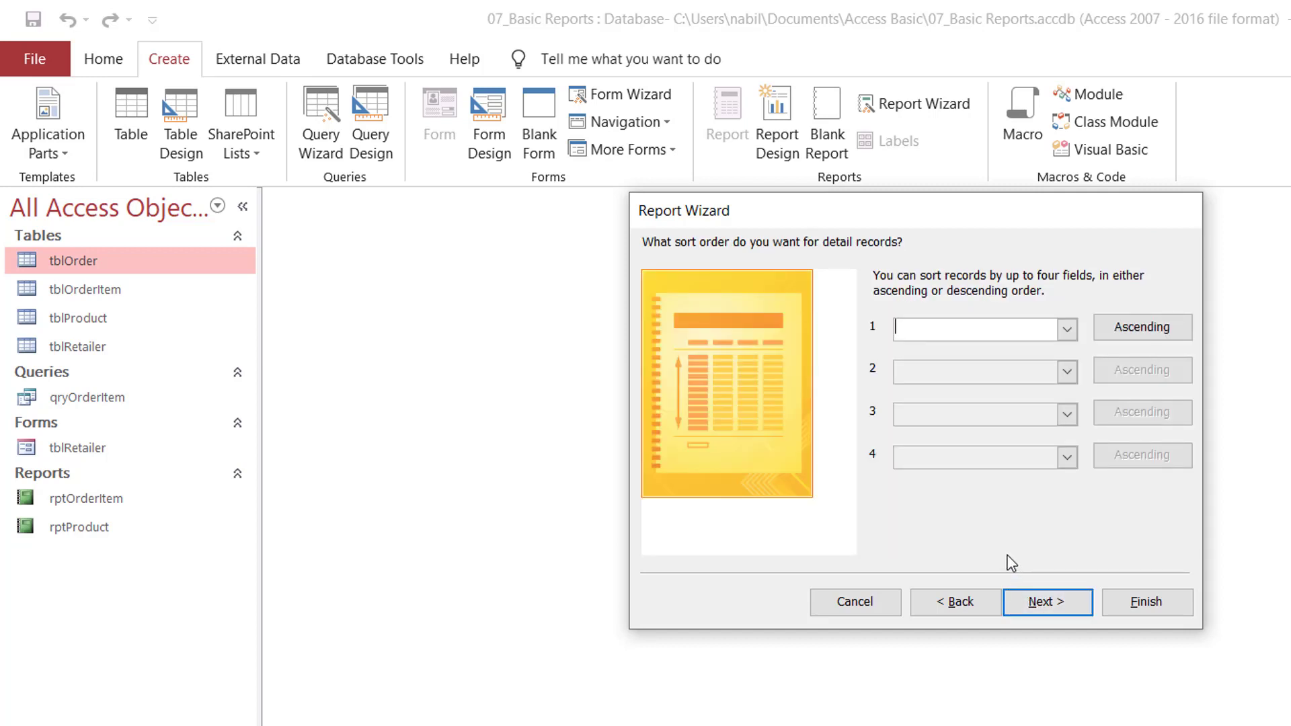
Step: Sort the detail records by strRetailerName in ascending order and set the report's orientation to Landscape
left_click(1067, 329)
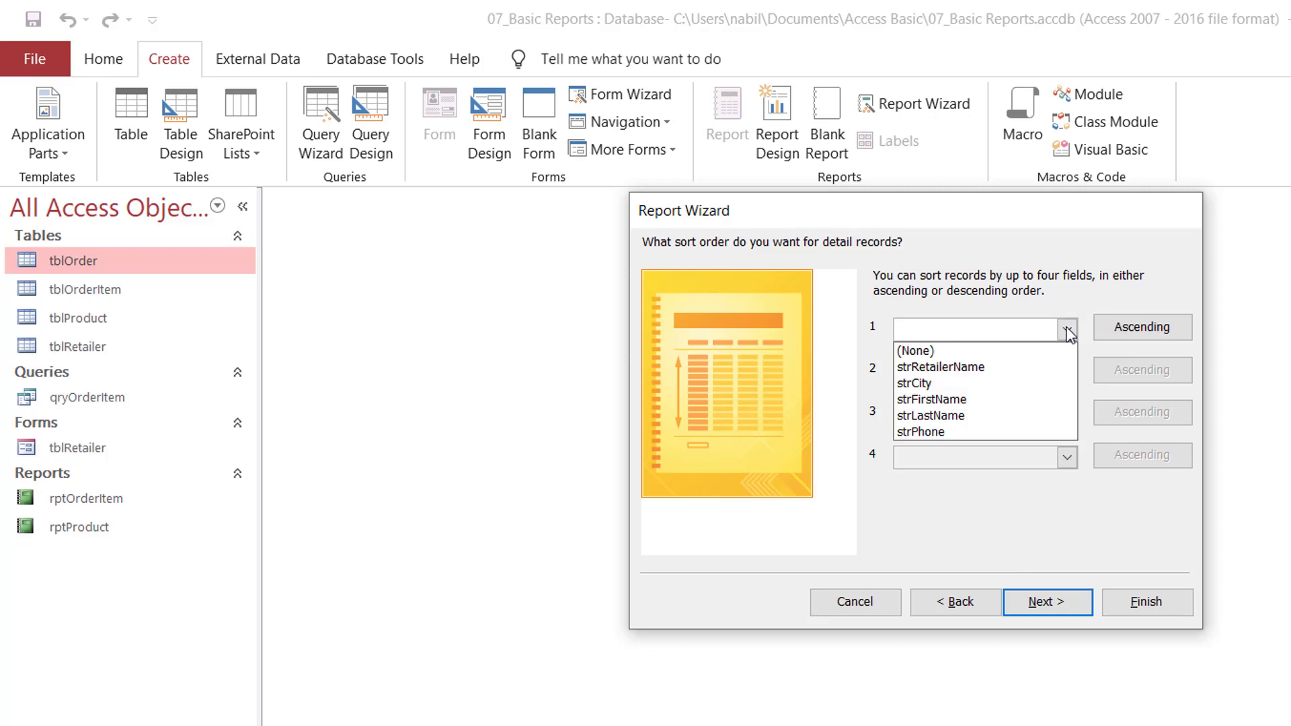
left_click(1003, 367)
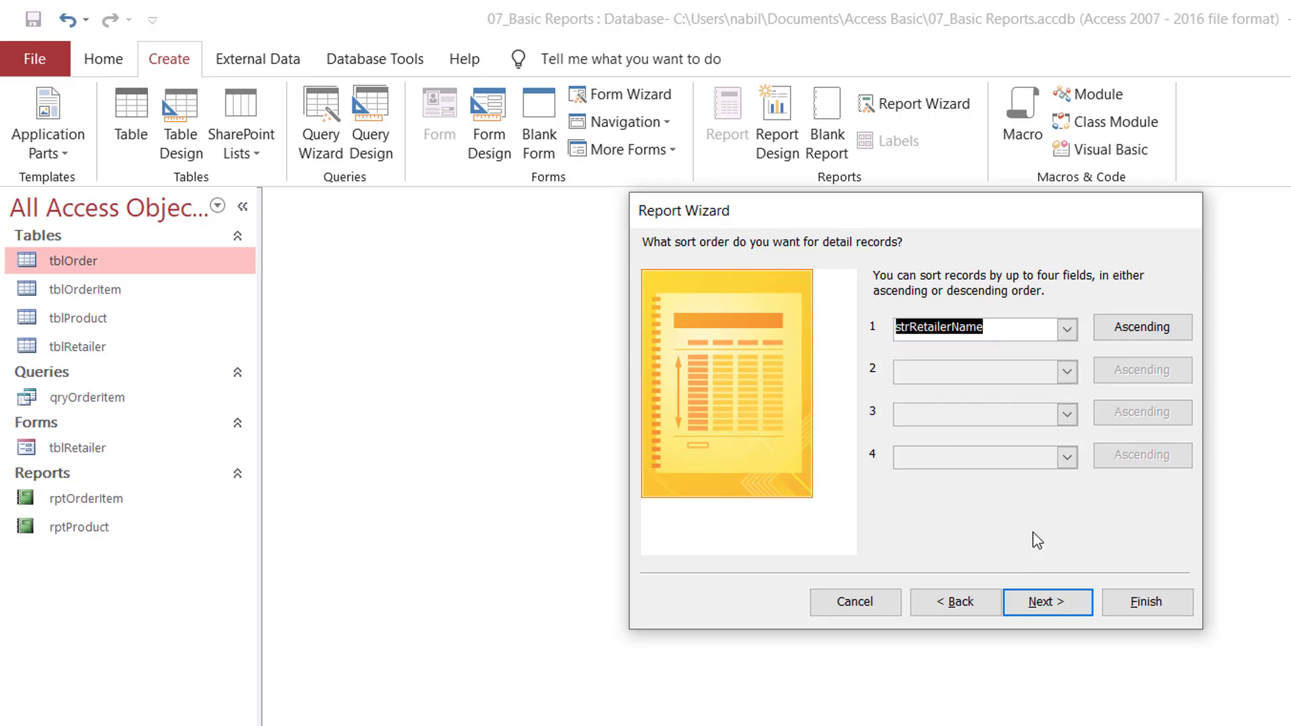
left_click(1046, 603)
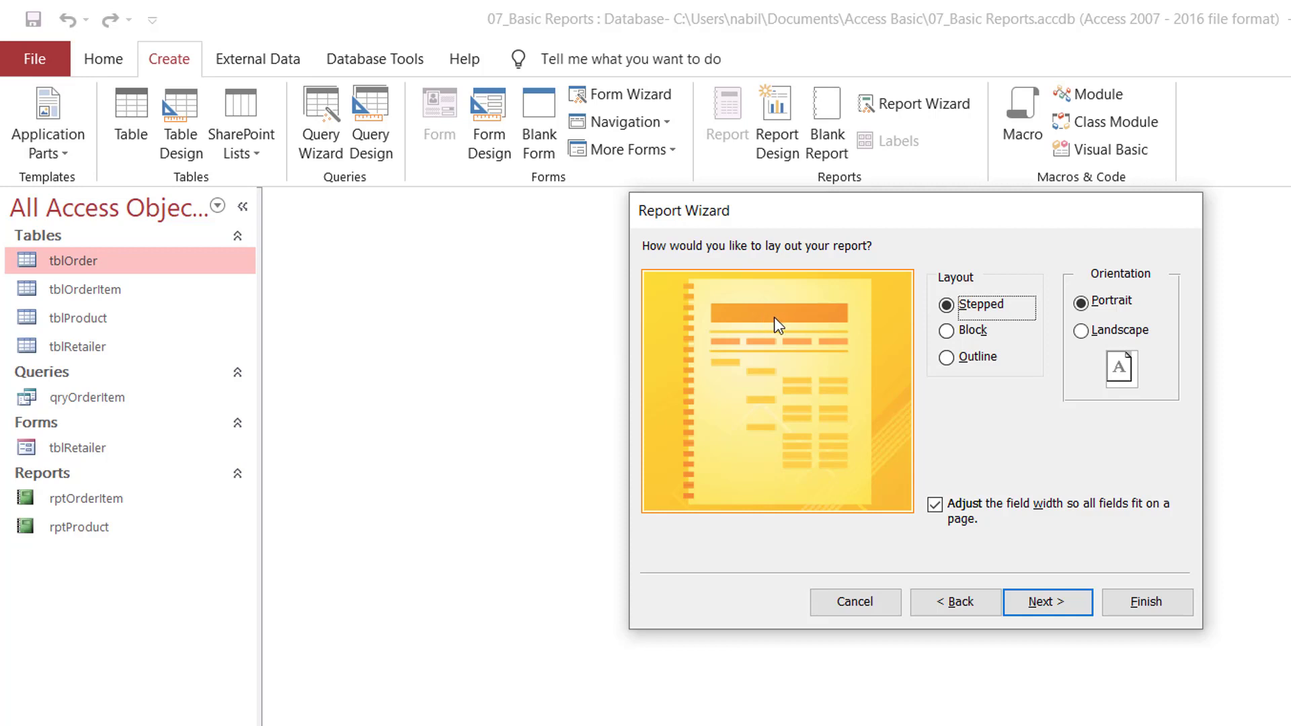
left_click(1088, 333)
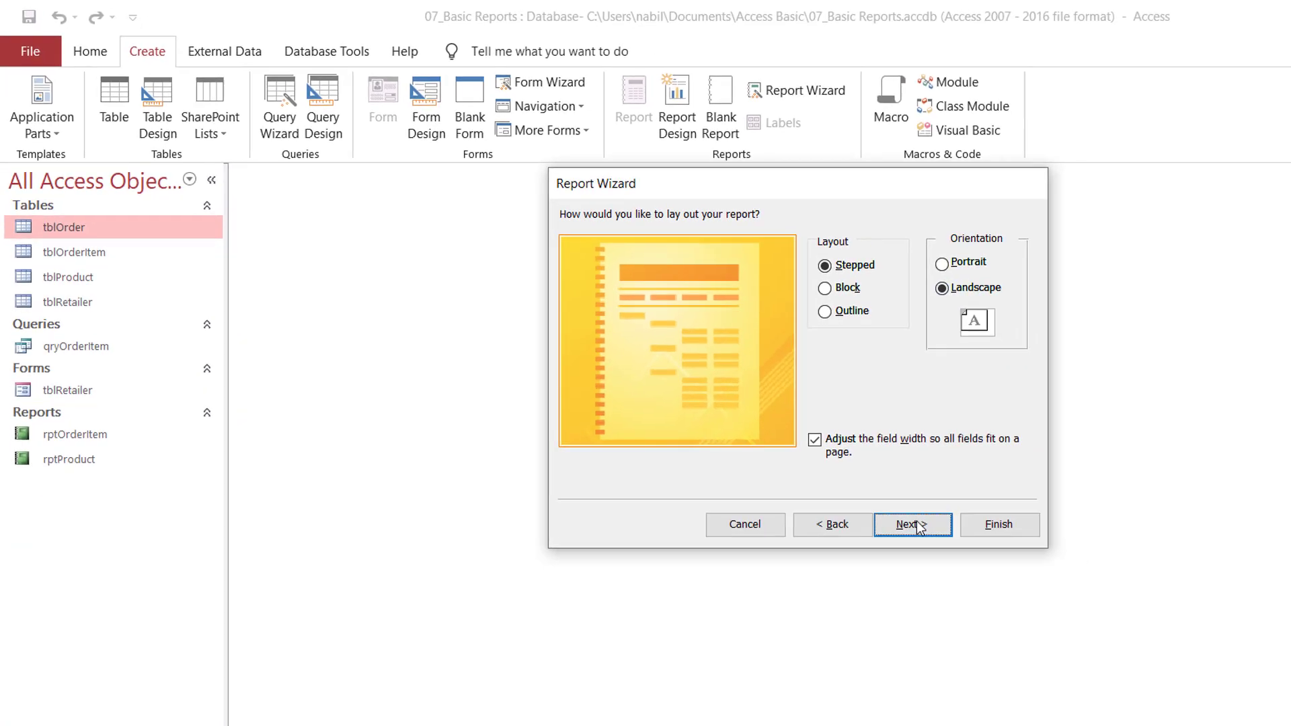
left_click(919, 526)
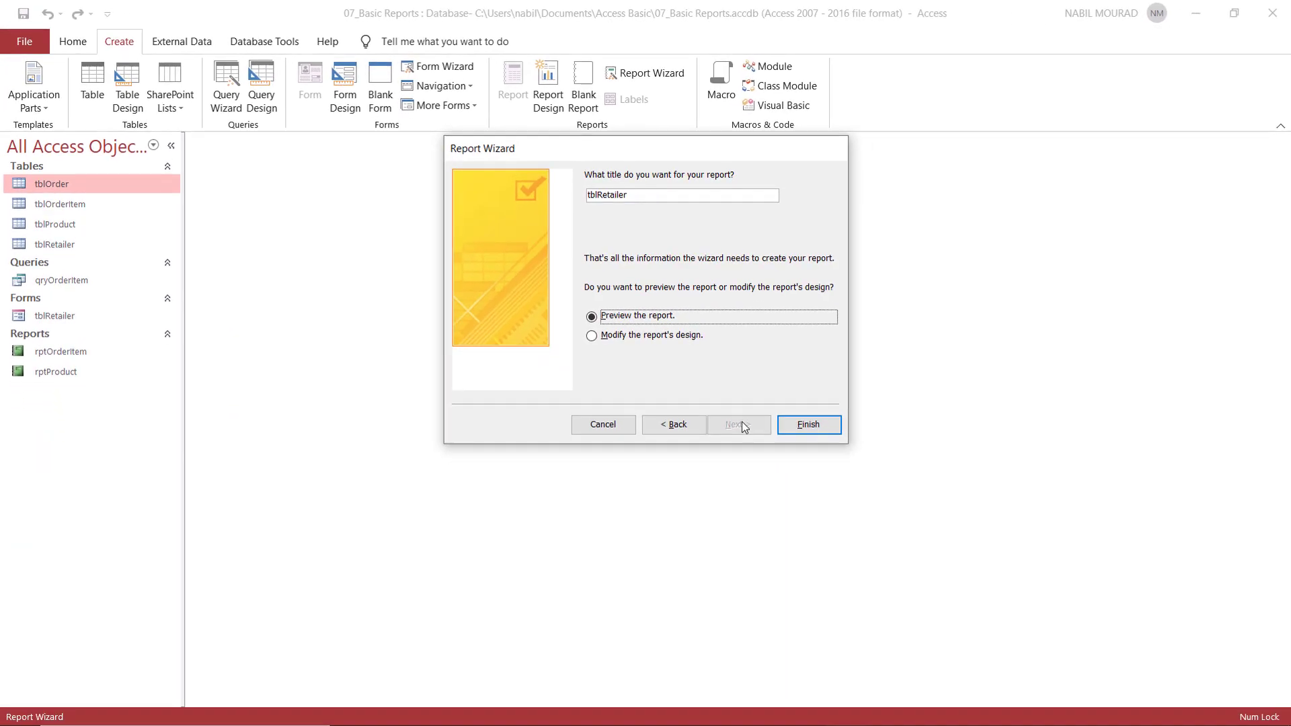
Step: Title the report Clients, finish the wizard with the report preview, and close the finished report
left_click_drag(780, 241, 669, 242)
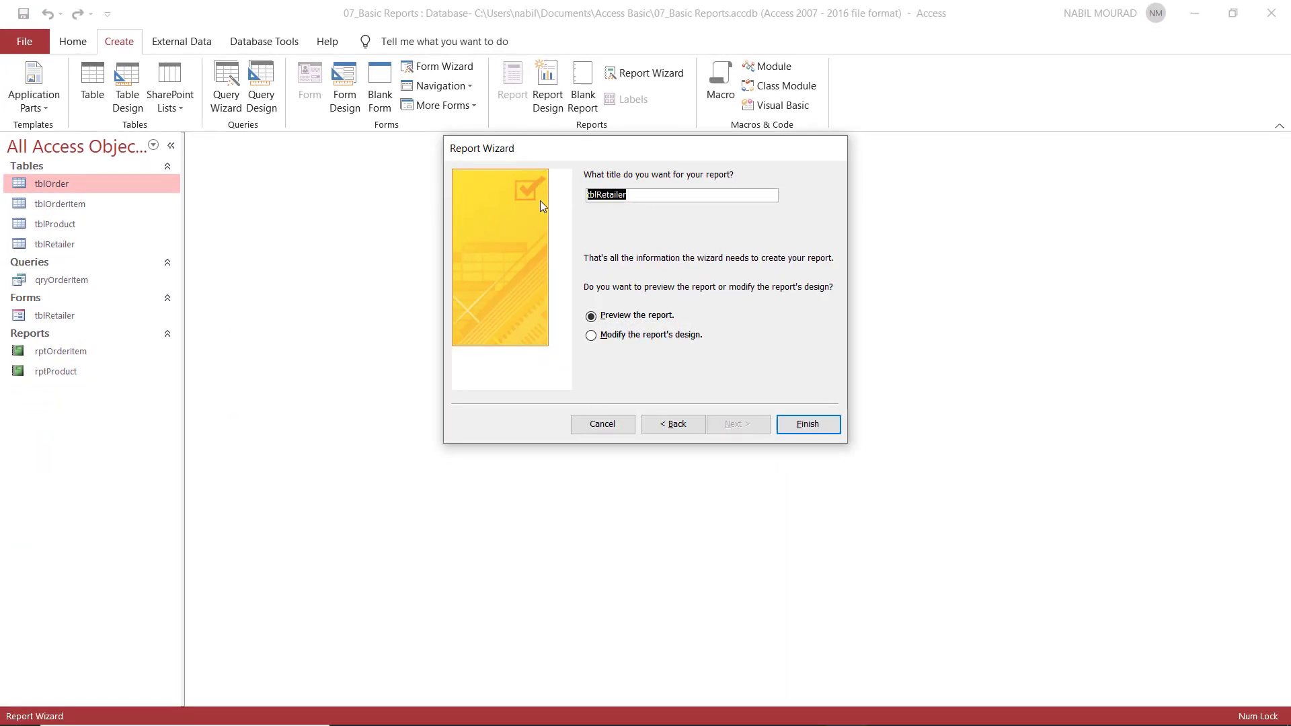
type("Clients")
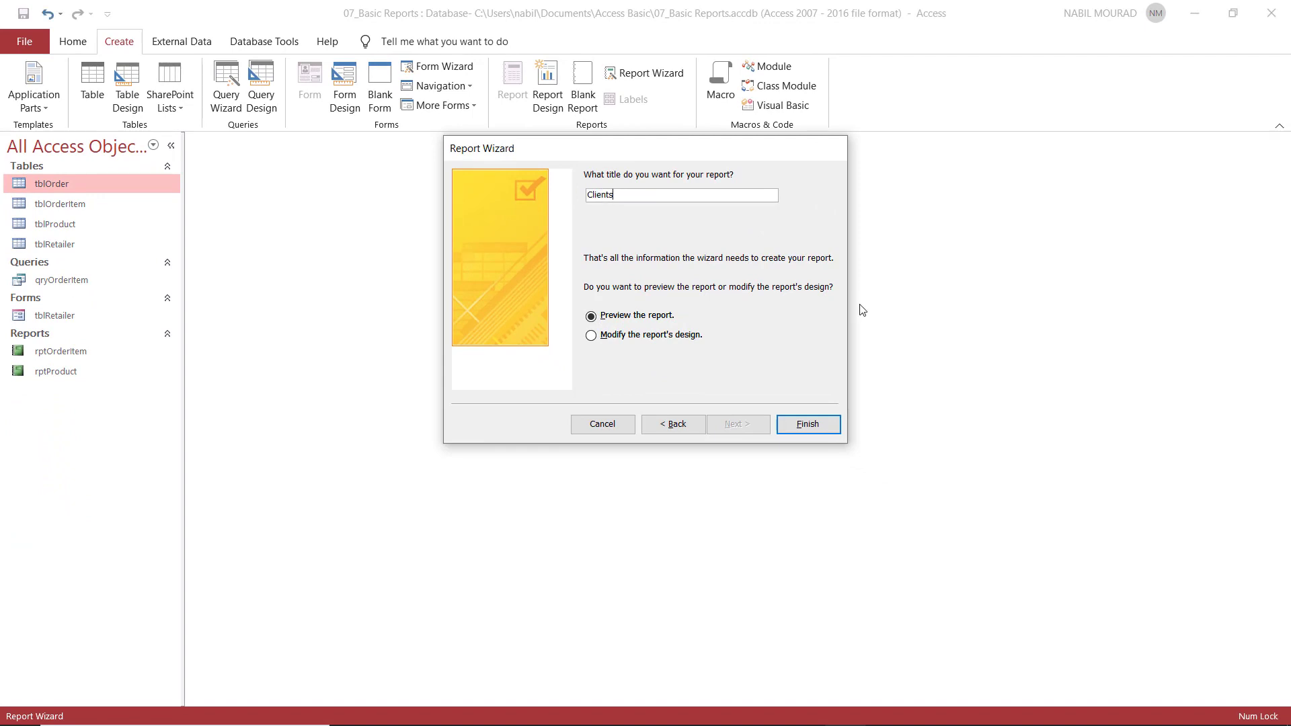
left_click(813, 431)
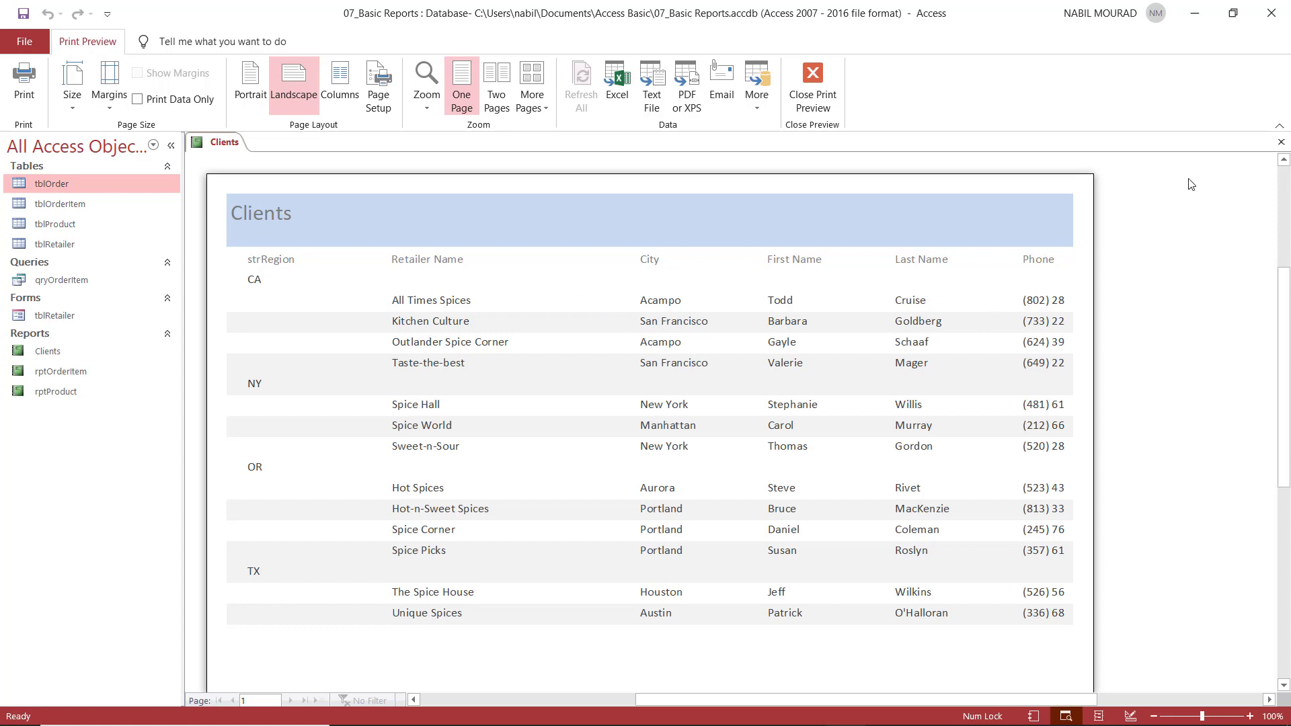
left_click(1281, 144)
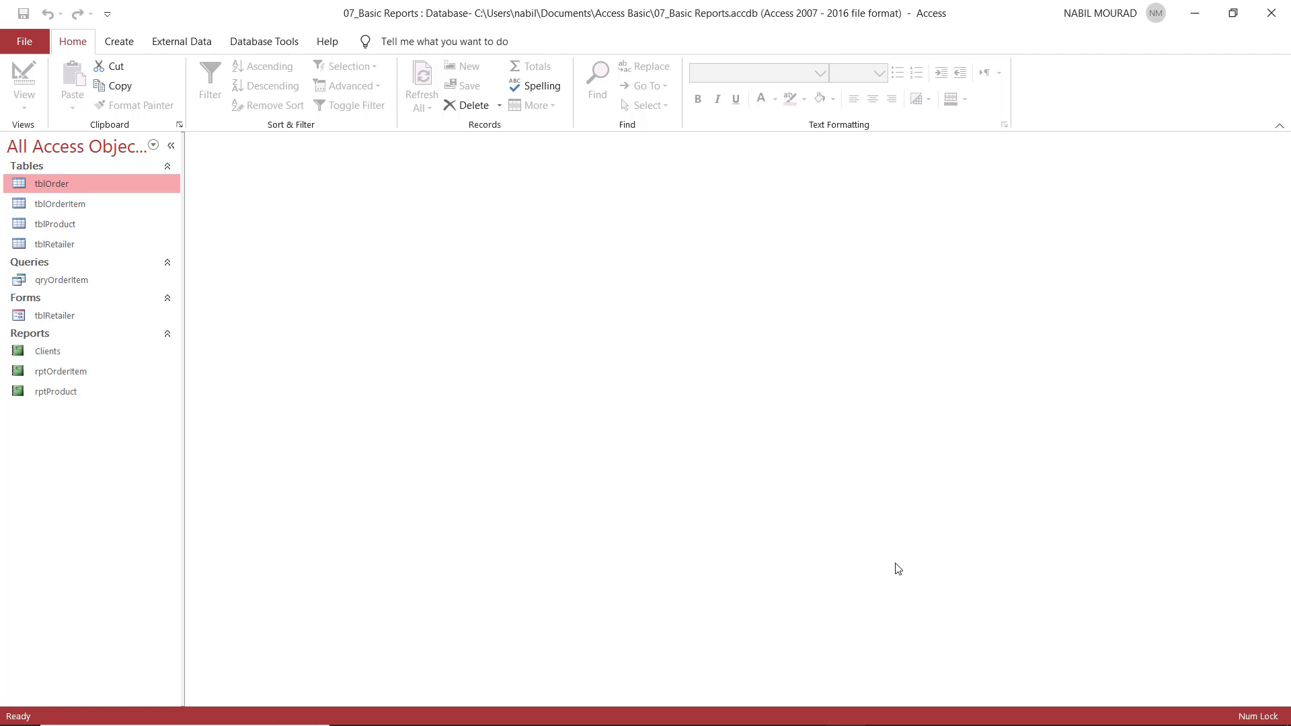
Step: Create a new blank report in Design view and close its Field List
left_click(121, 41)
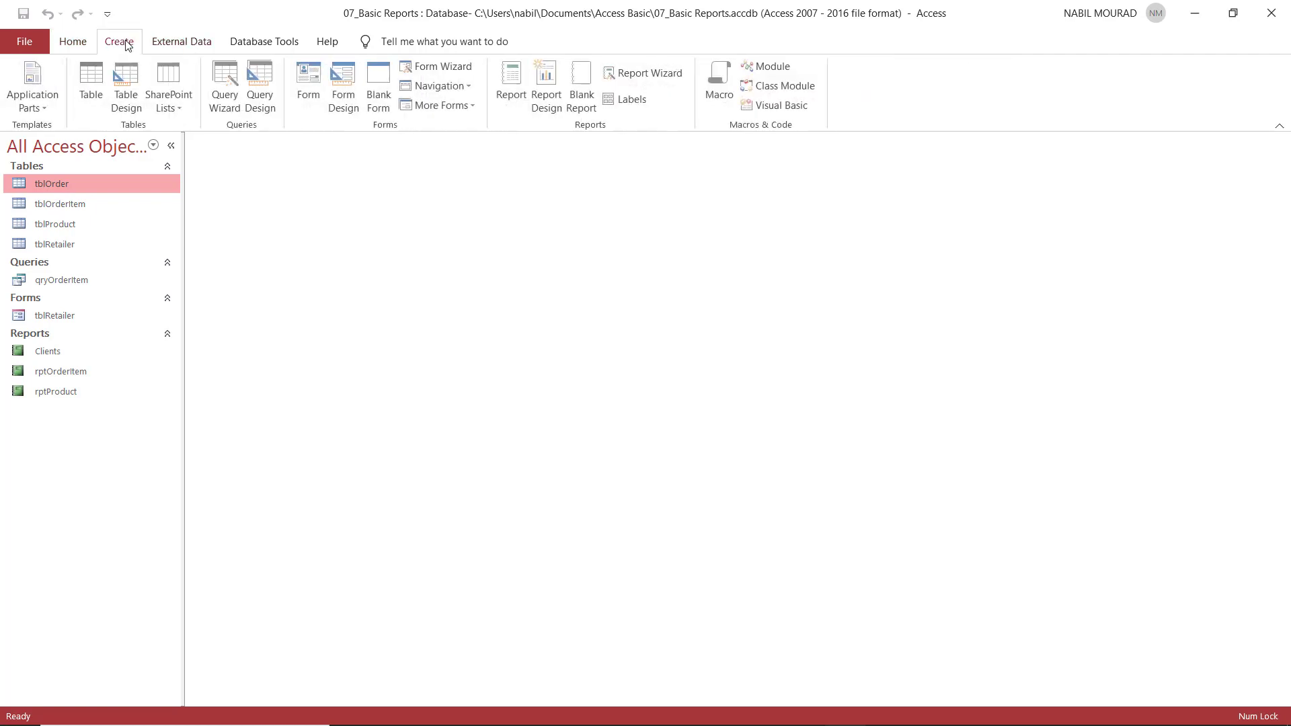
left_click(544, 81)
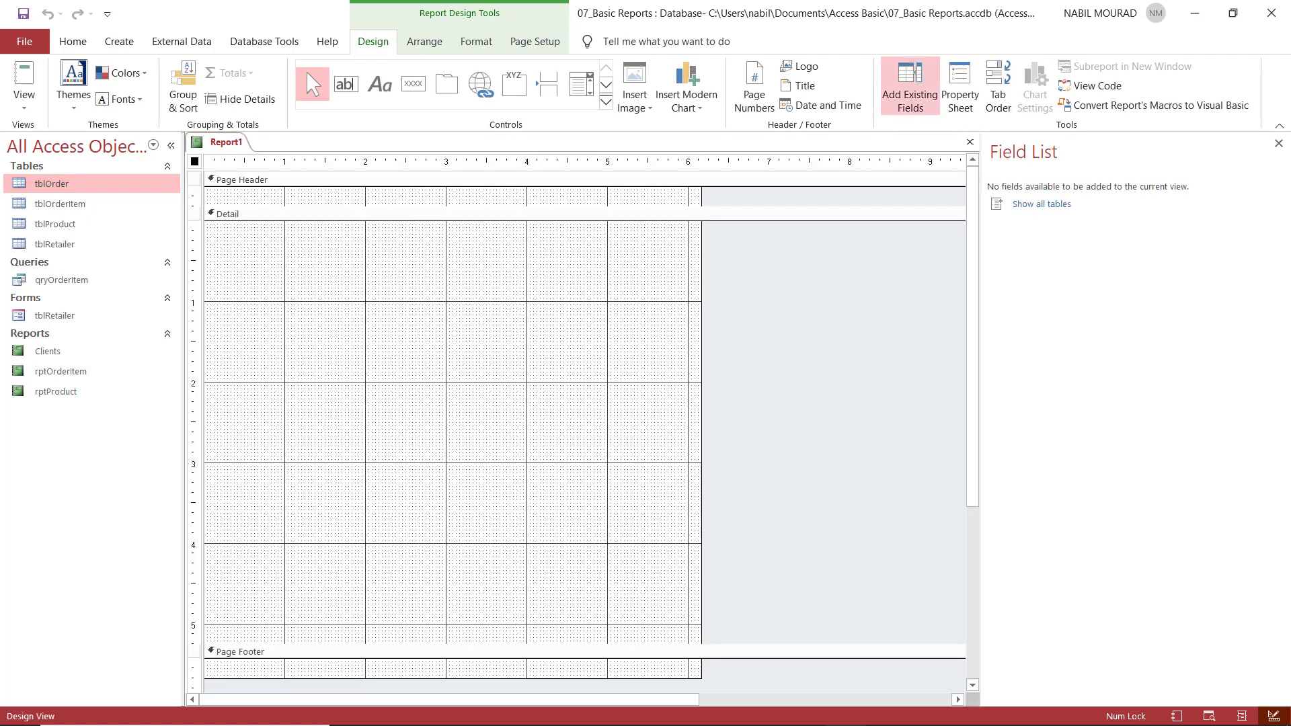
left_click(1279, 144)
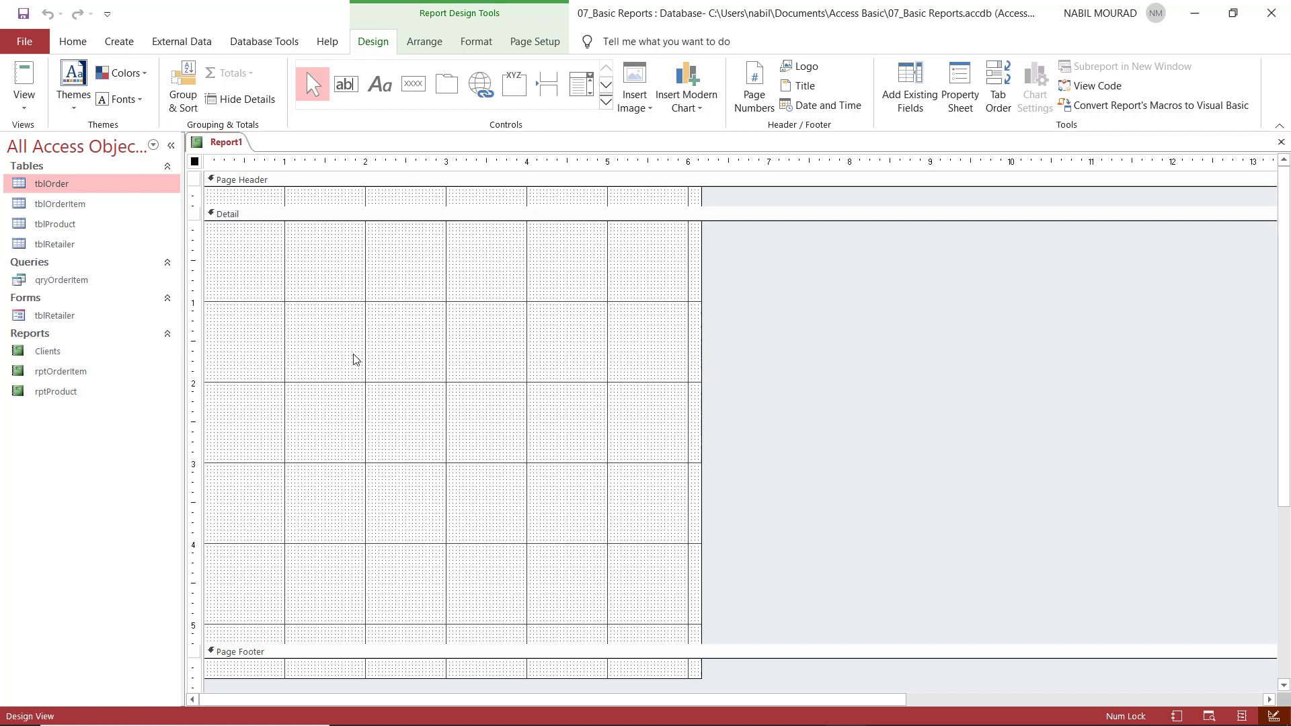
Step: Add the Report Header and Report Footer sections to the new report
right_click(394, 329)
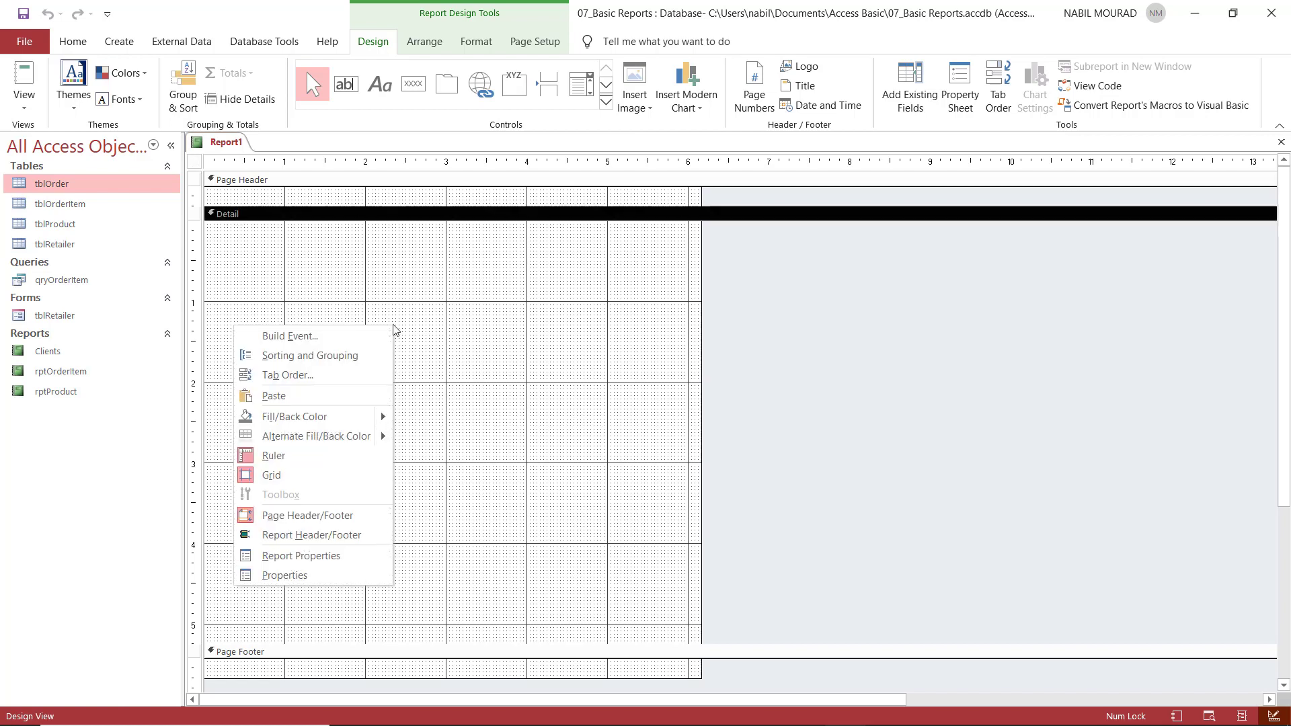
left_click(355, 536)
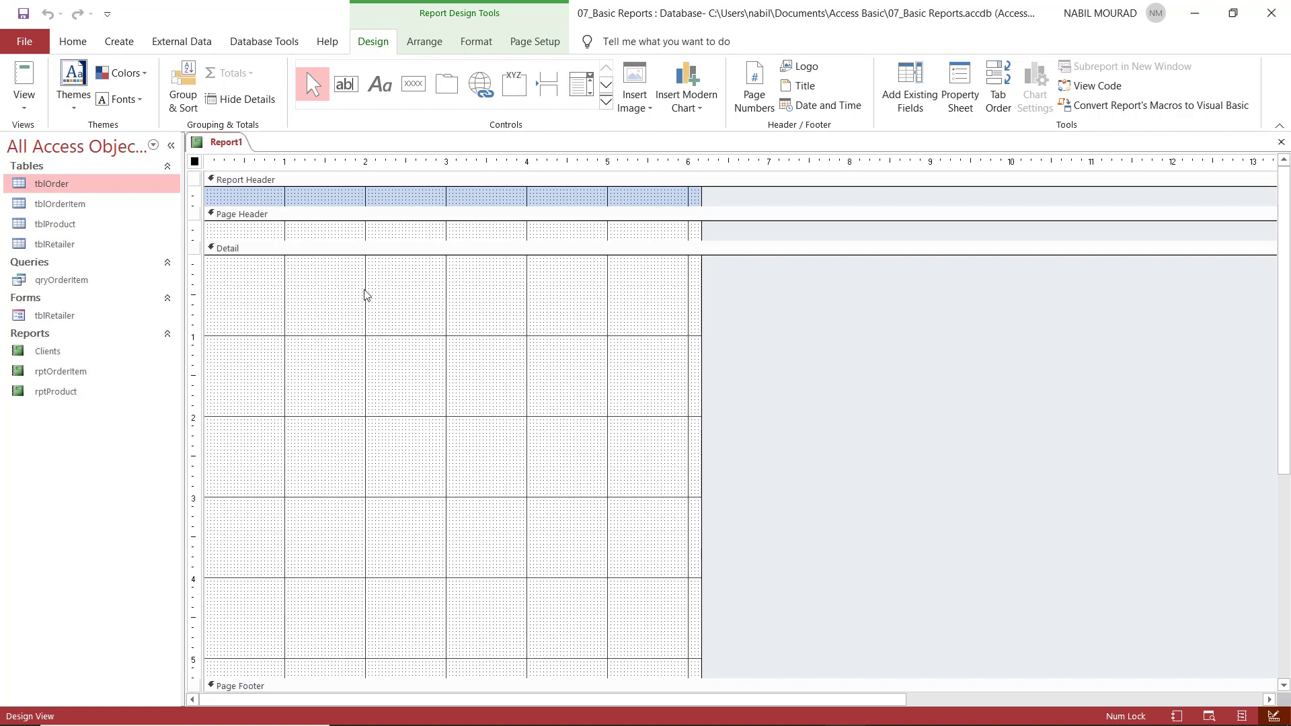
scroll(426, 438, "down", 3)
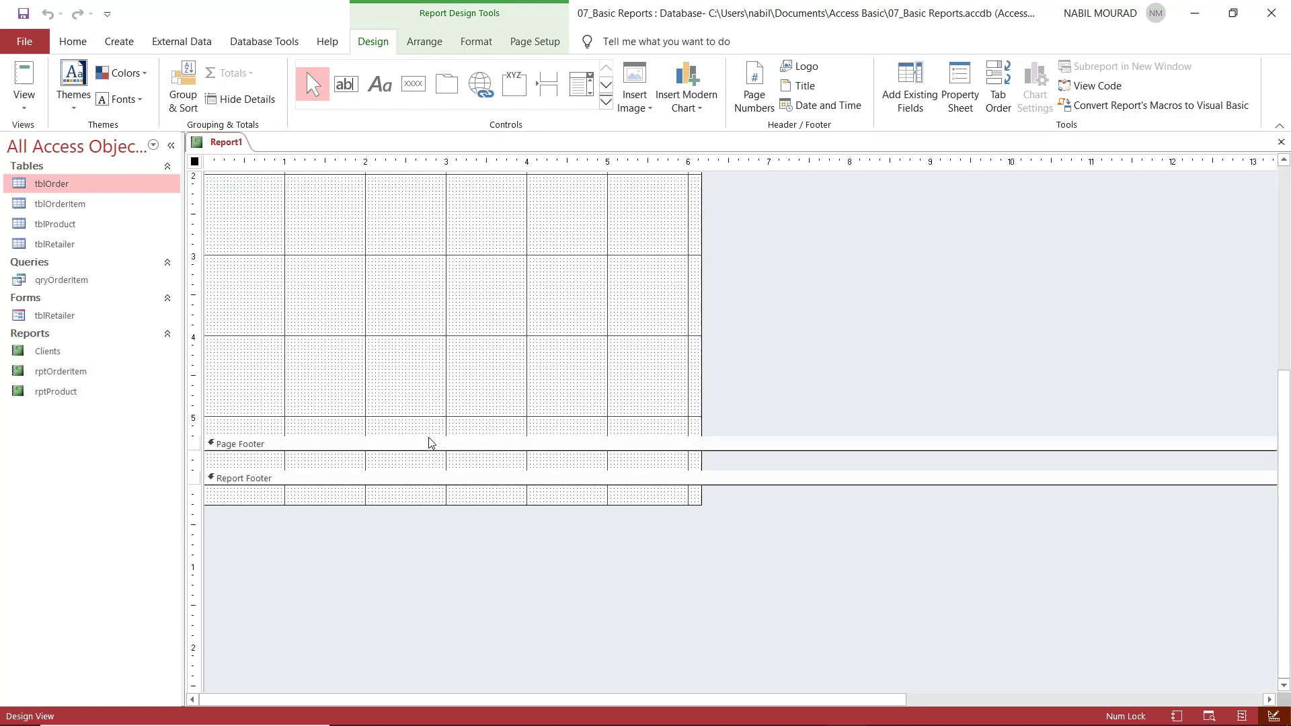
Step: Shorten the Detail section to about 4.7 inches and enlarge the Report Header to about 0.65 inches high
left_click(433, 445)
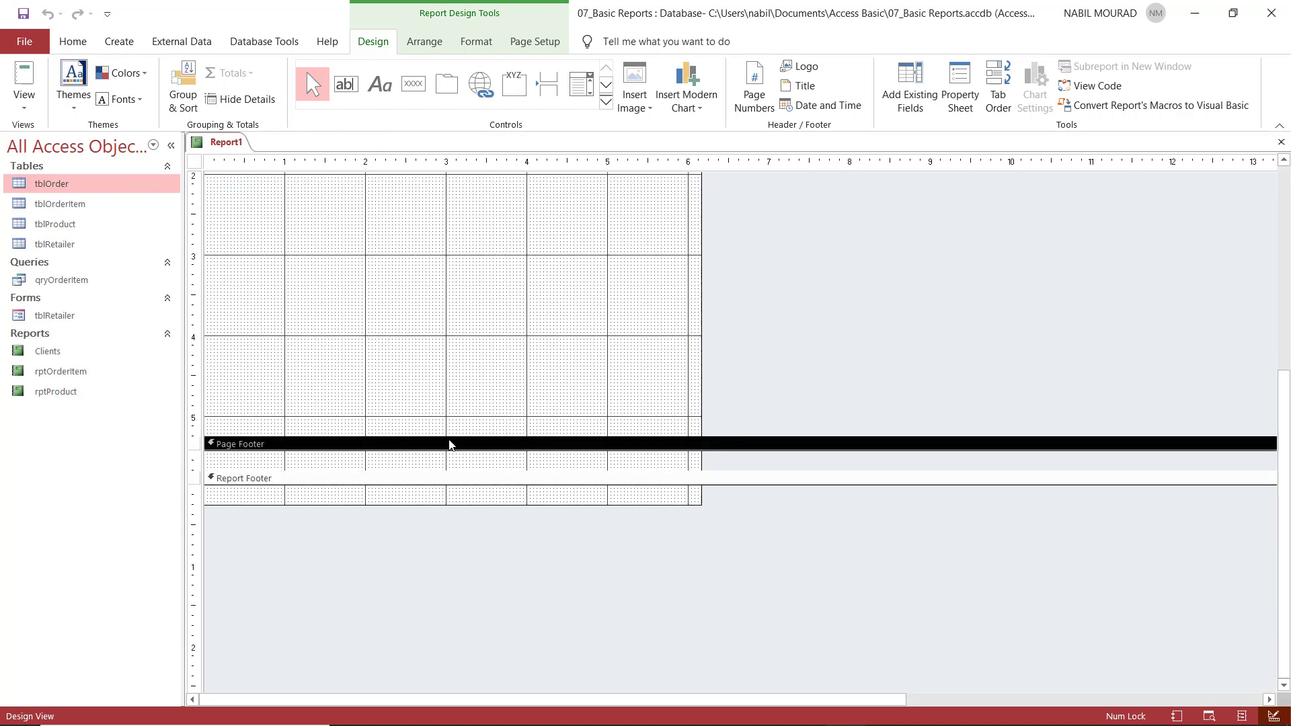
left_click_drag(452, 435, 451, 395)
scroll(490, 388, "up", 3)
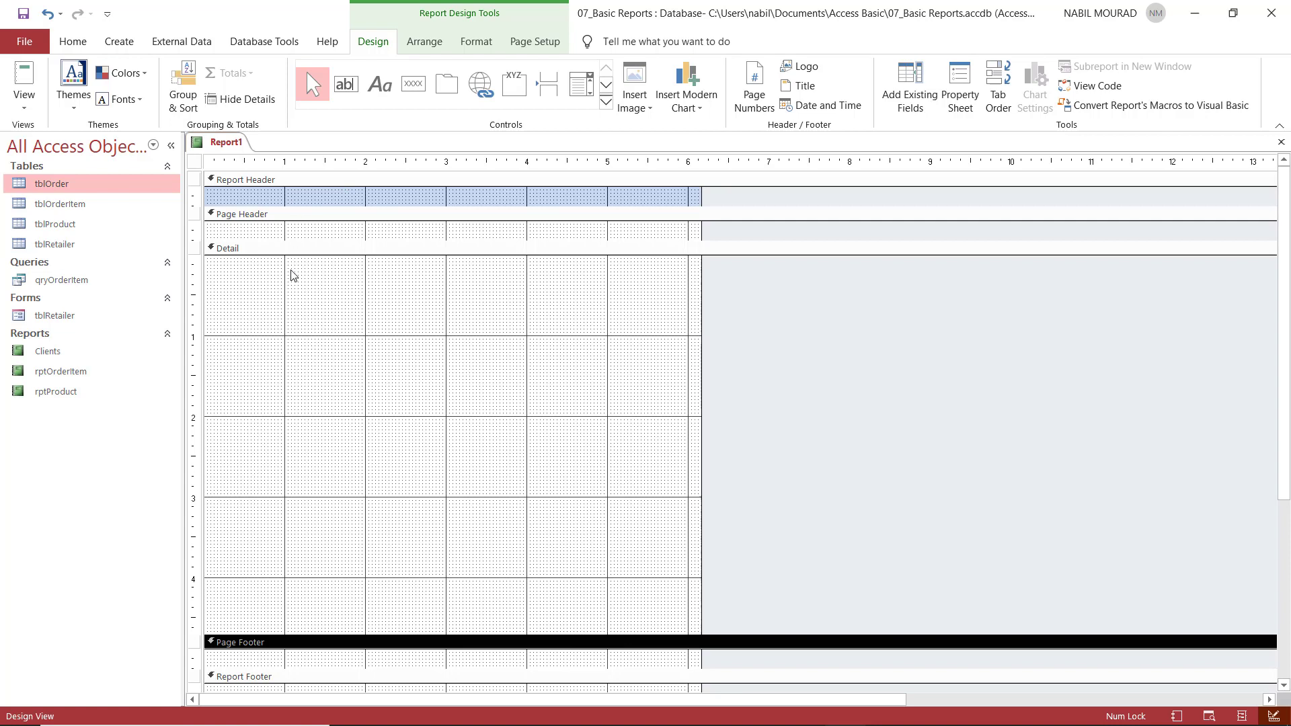
scroll(384, 454, "down", 3)
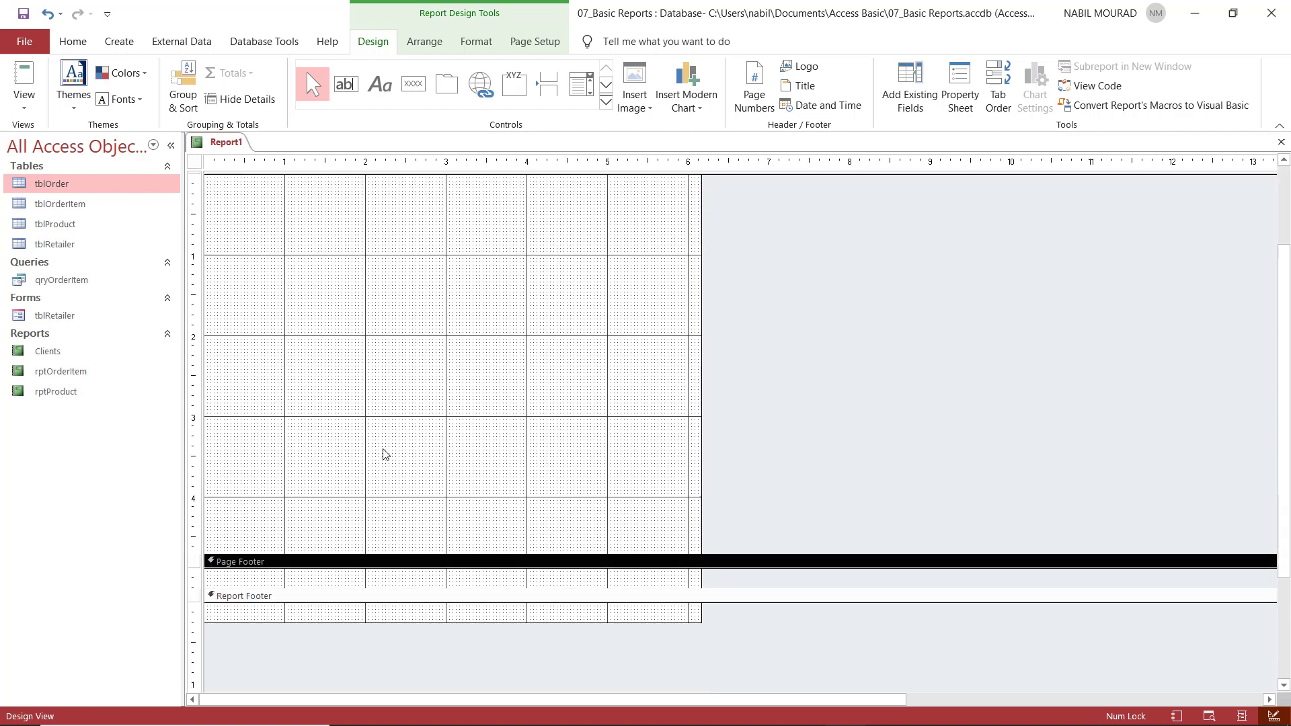
scroll(383, 454, "up", 3)
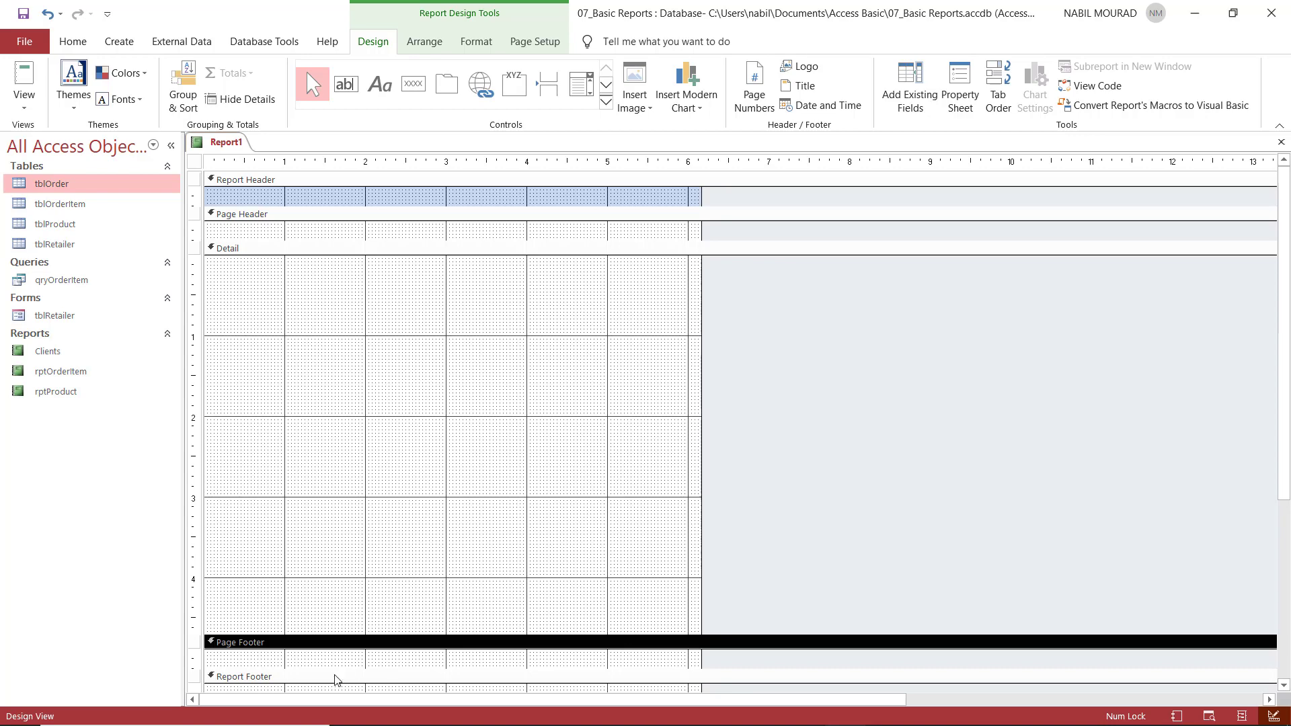
scroll(367, 666, "down", 2)
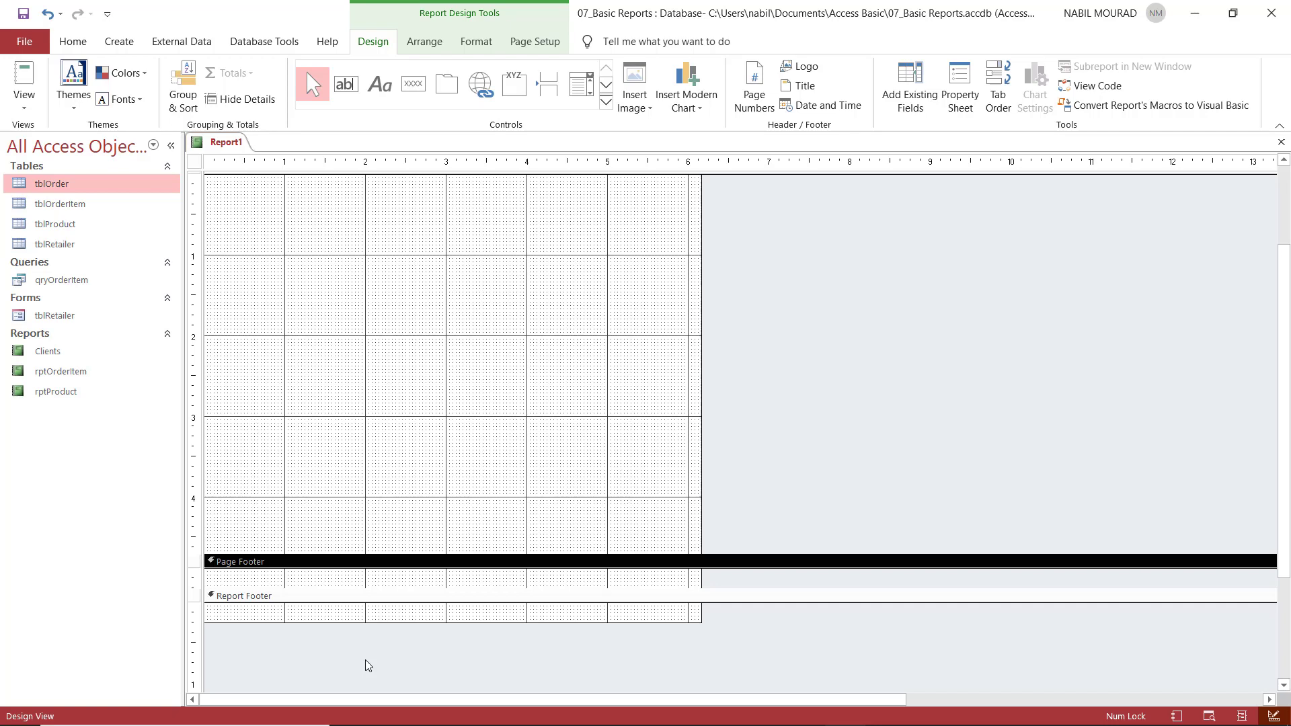
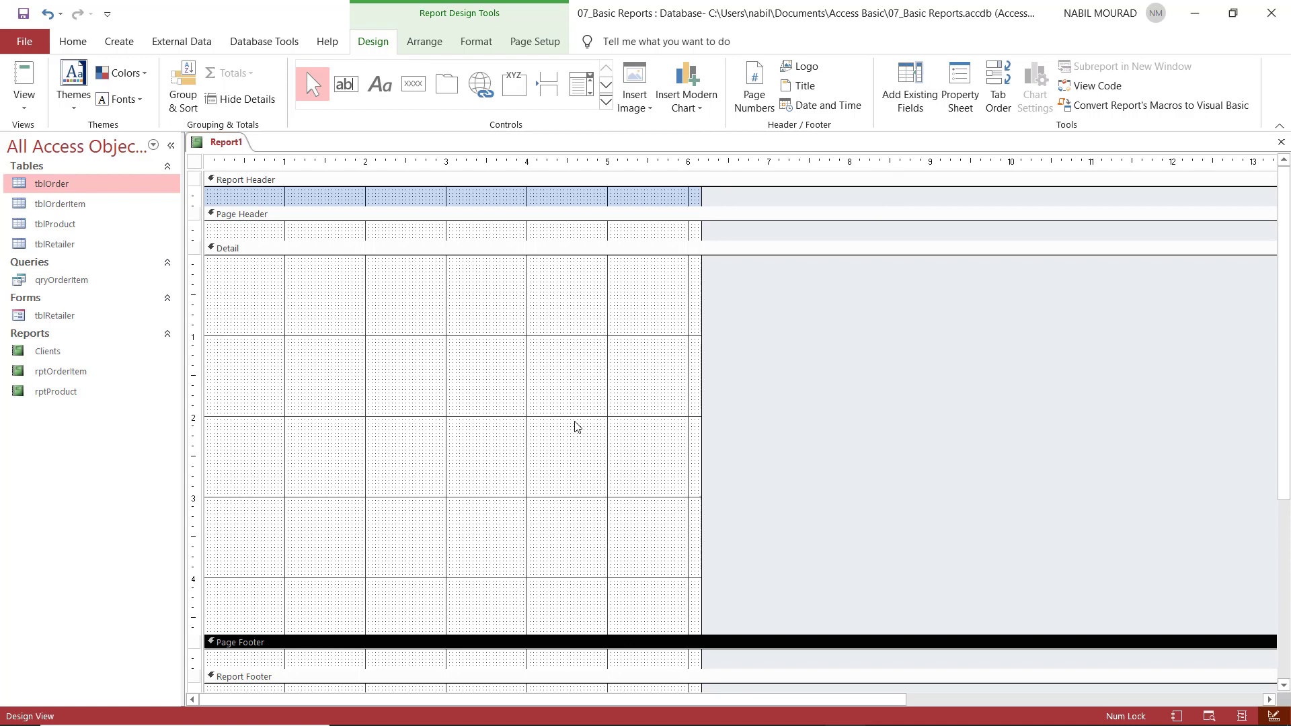
left_click(371, 215)
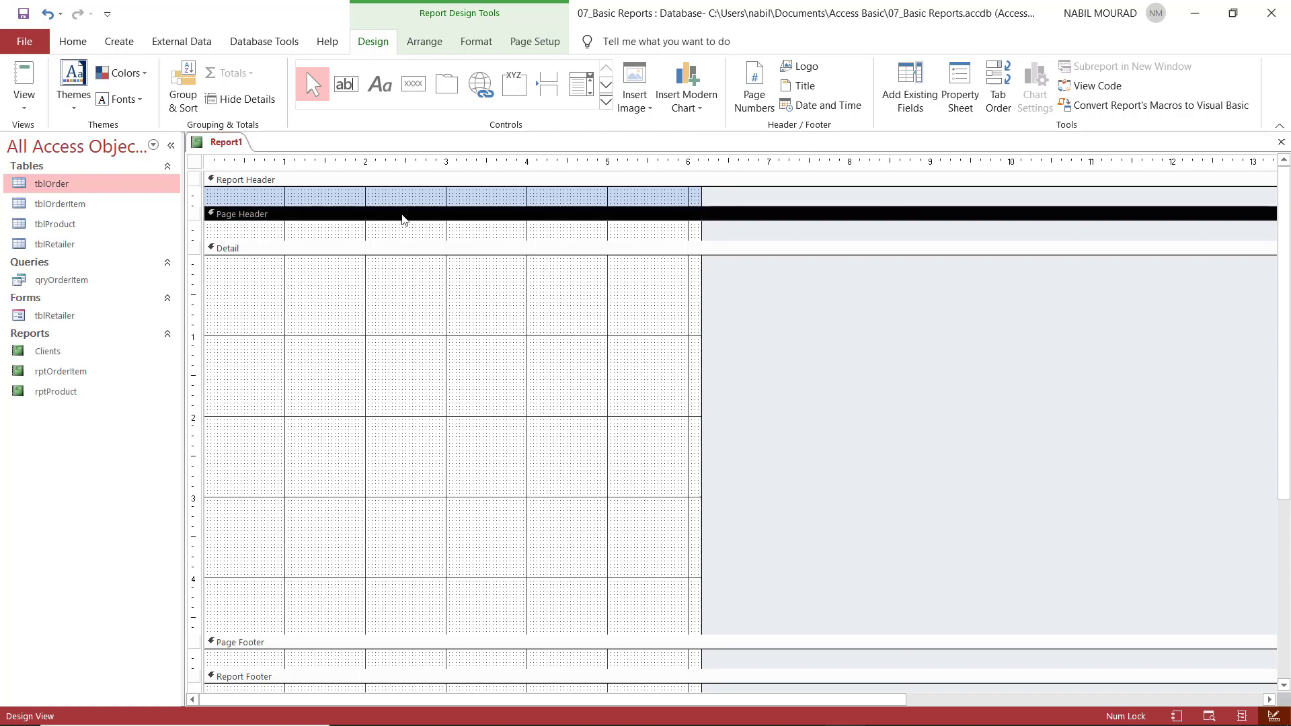
left_click_drag(417, 206, 413, 241)
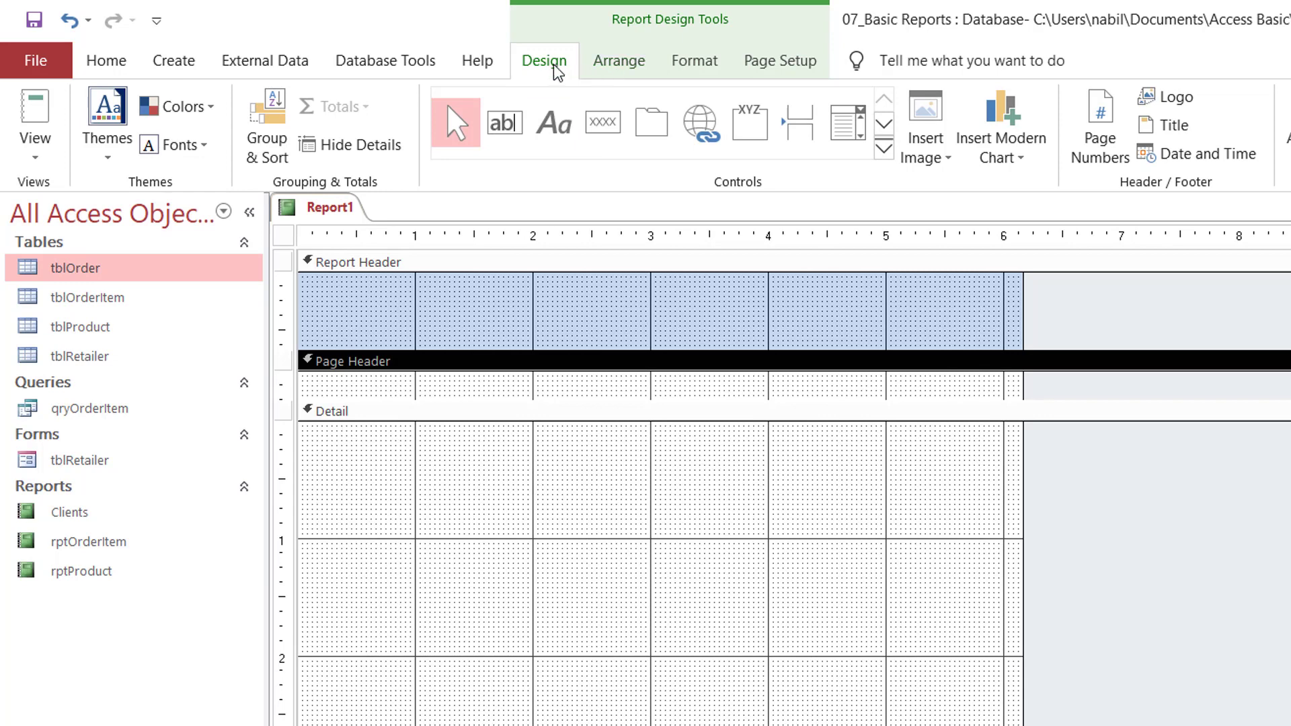
left_click(637, 68)
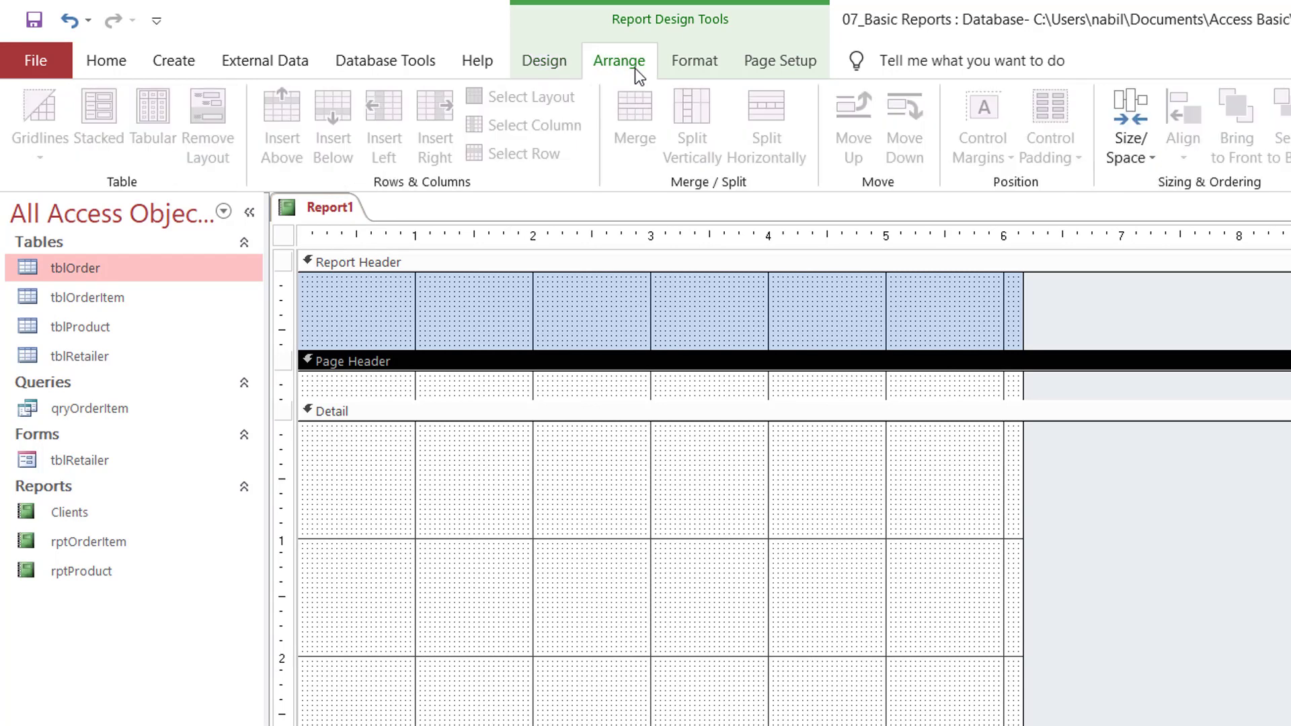
left_click(711, 71)
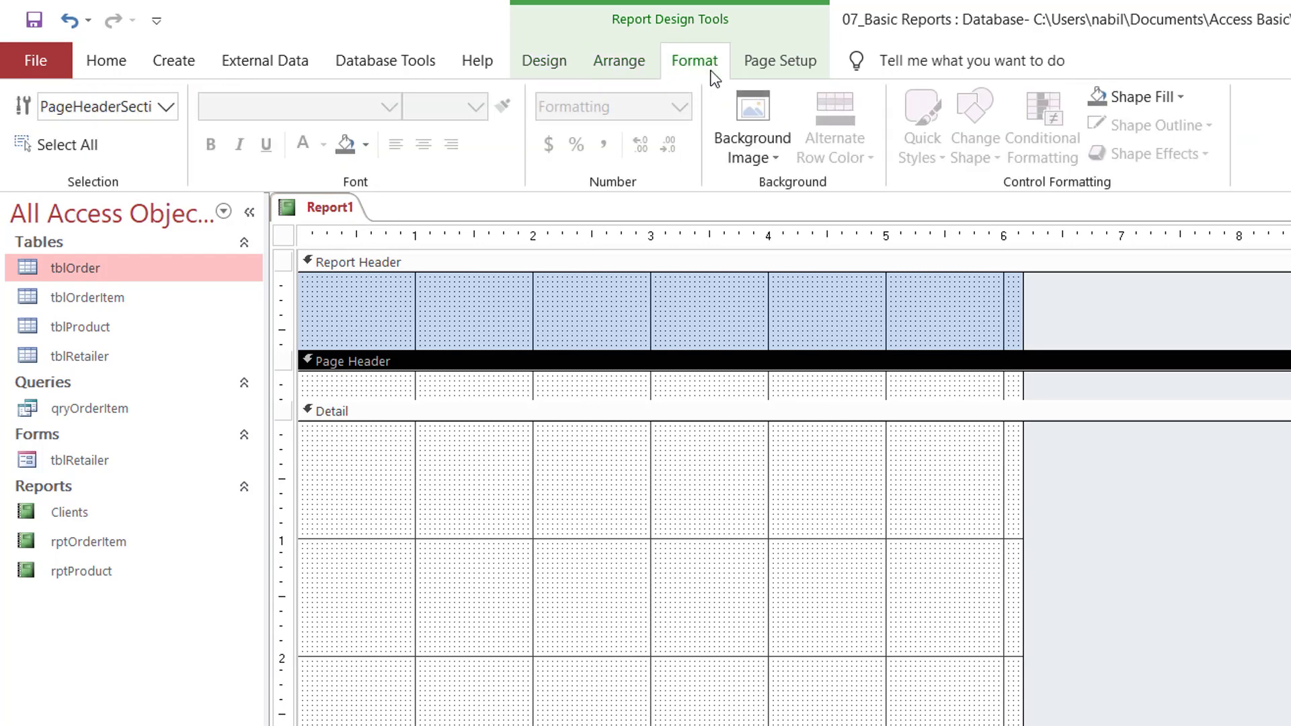
left_click(766, 70)
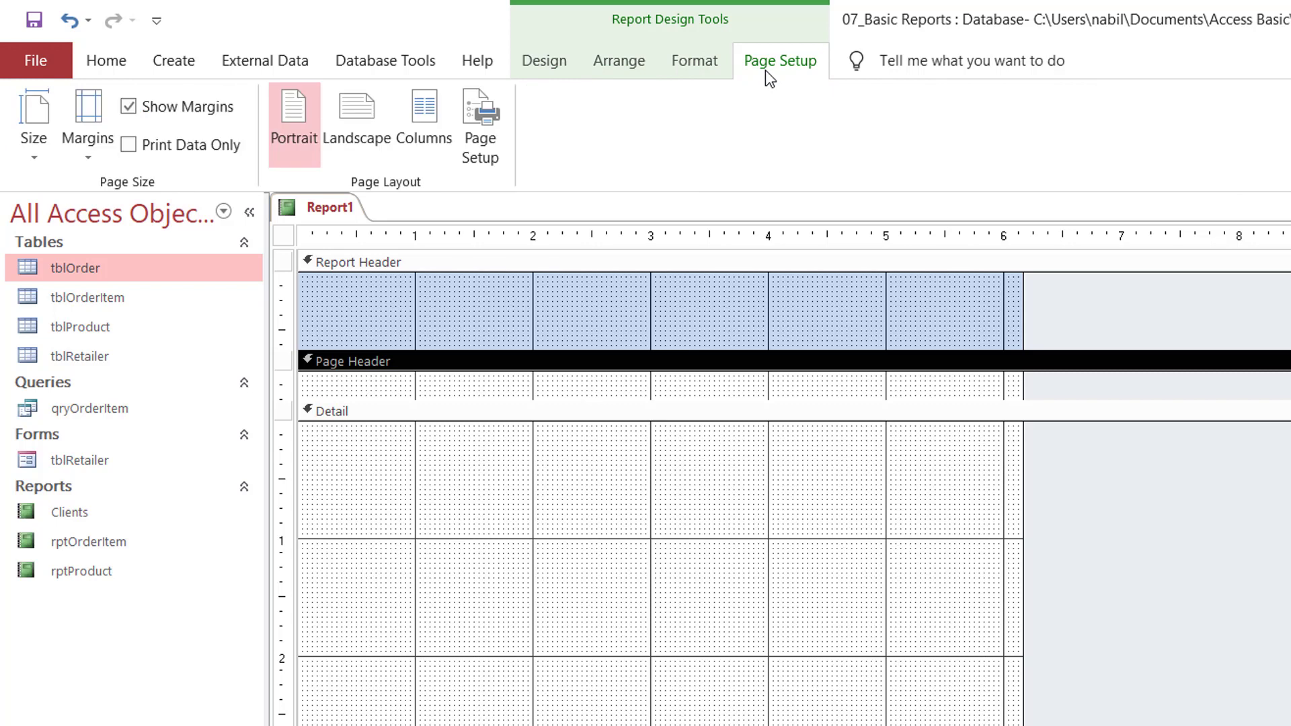
left_click(542, 62)
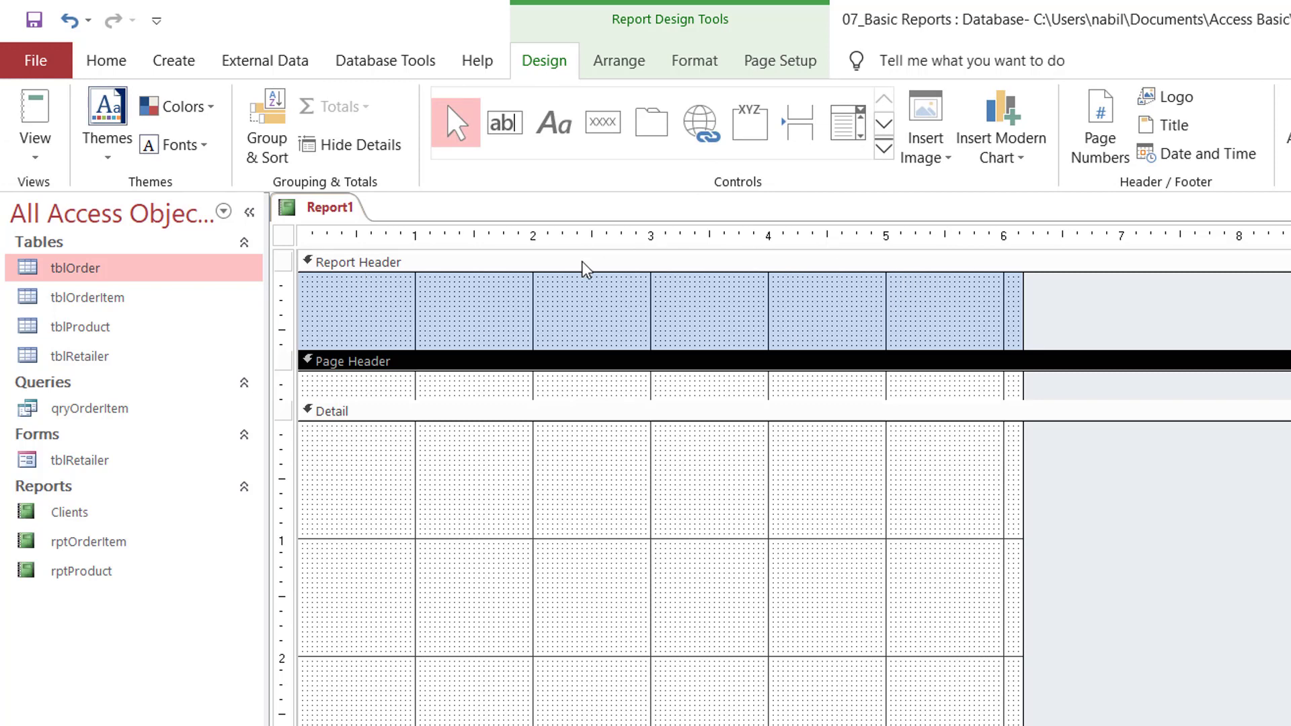
Step: Add a label reading "Order Details", about 3.3 inches wide and 0.5 inches high, to the Report Header, starting at the 1-inch mark
left_click(554, 130)
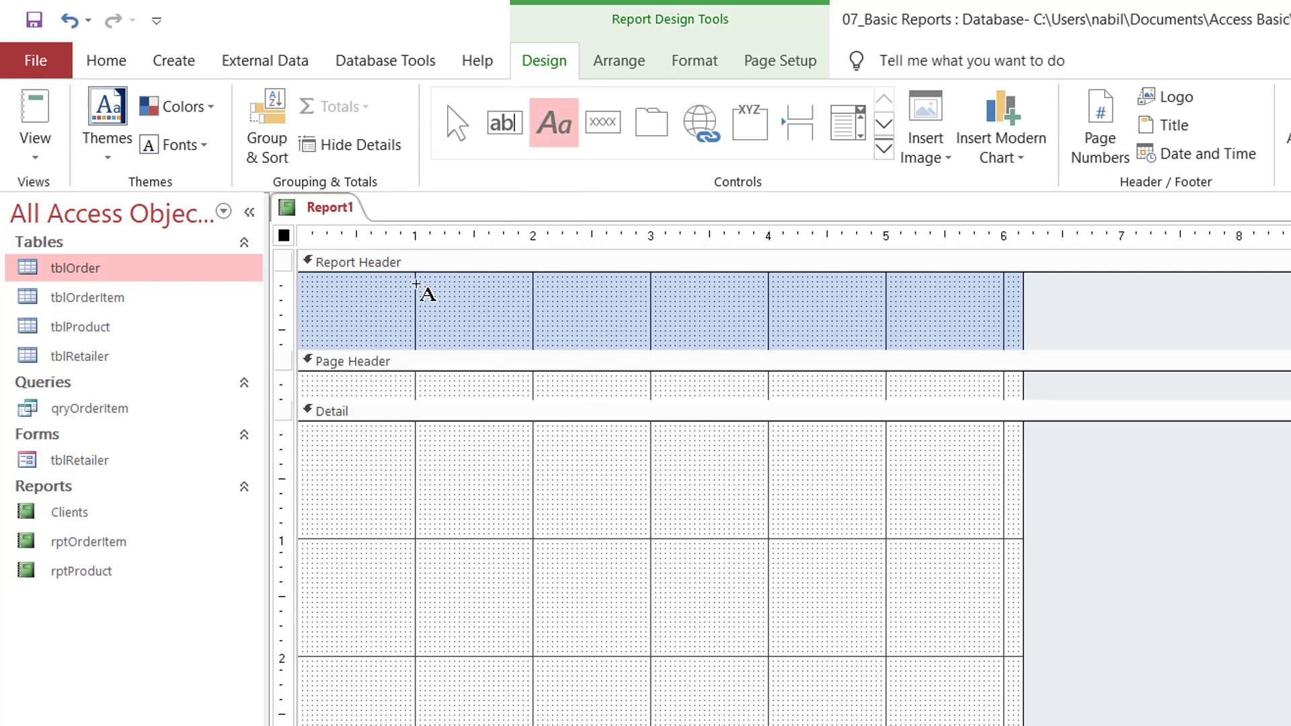
left_click_drag(416, 286, 808, 345)
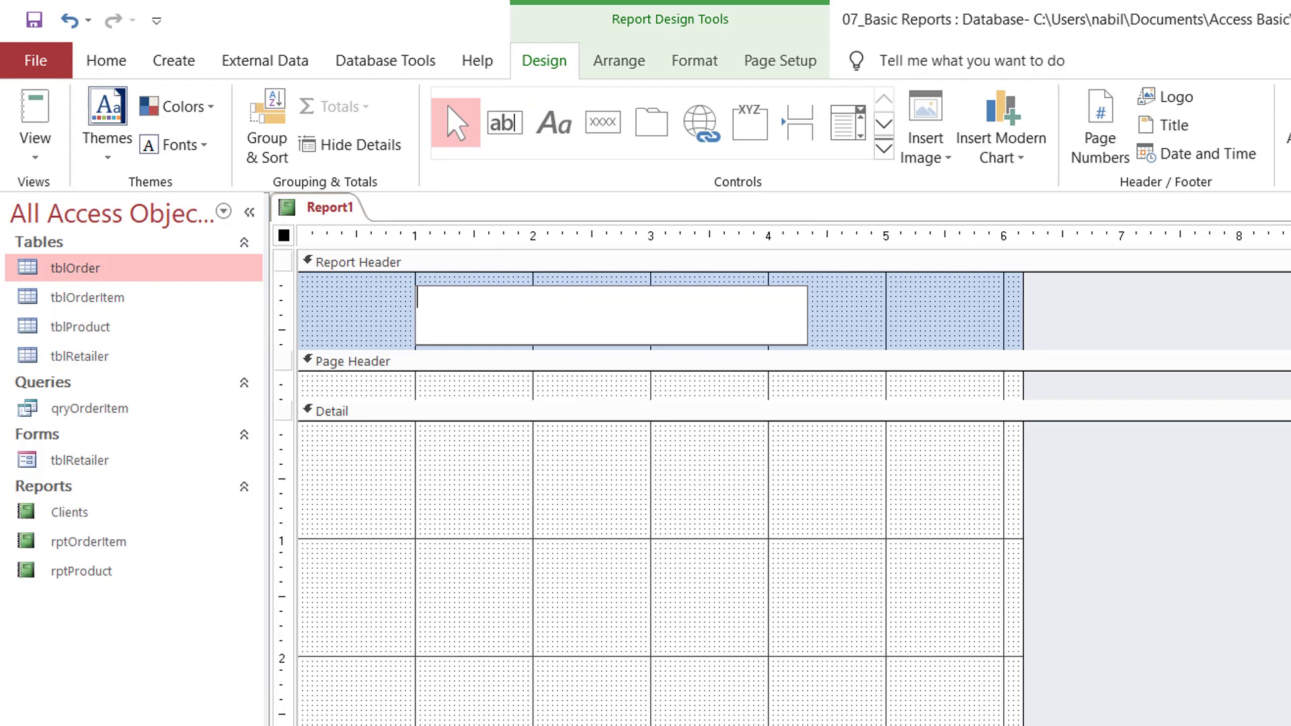
type("Order Details")
left_click(809, 321)
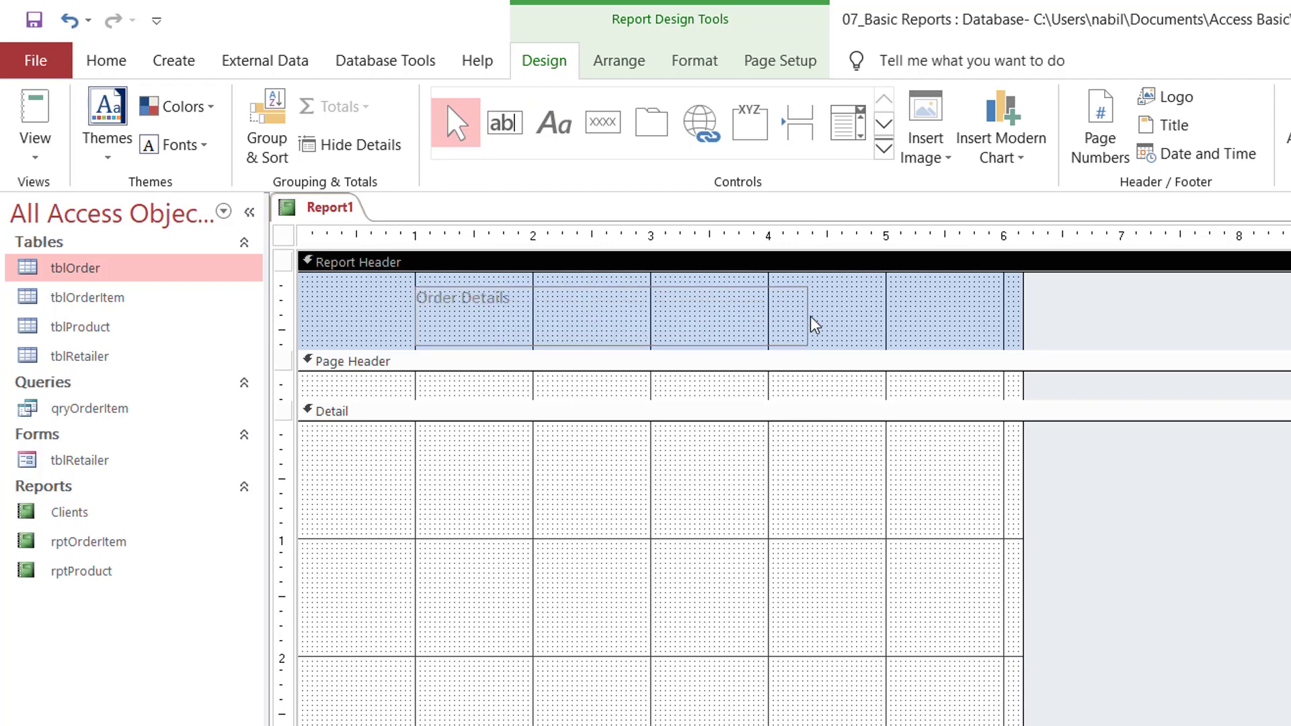
Step: Format the "Order Details" label with font size 26, bold, dark blue text and centered alignment
left_click(807, 320)
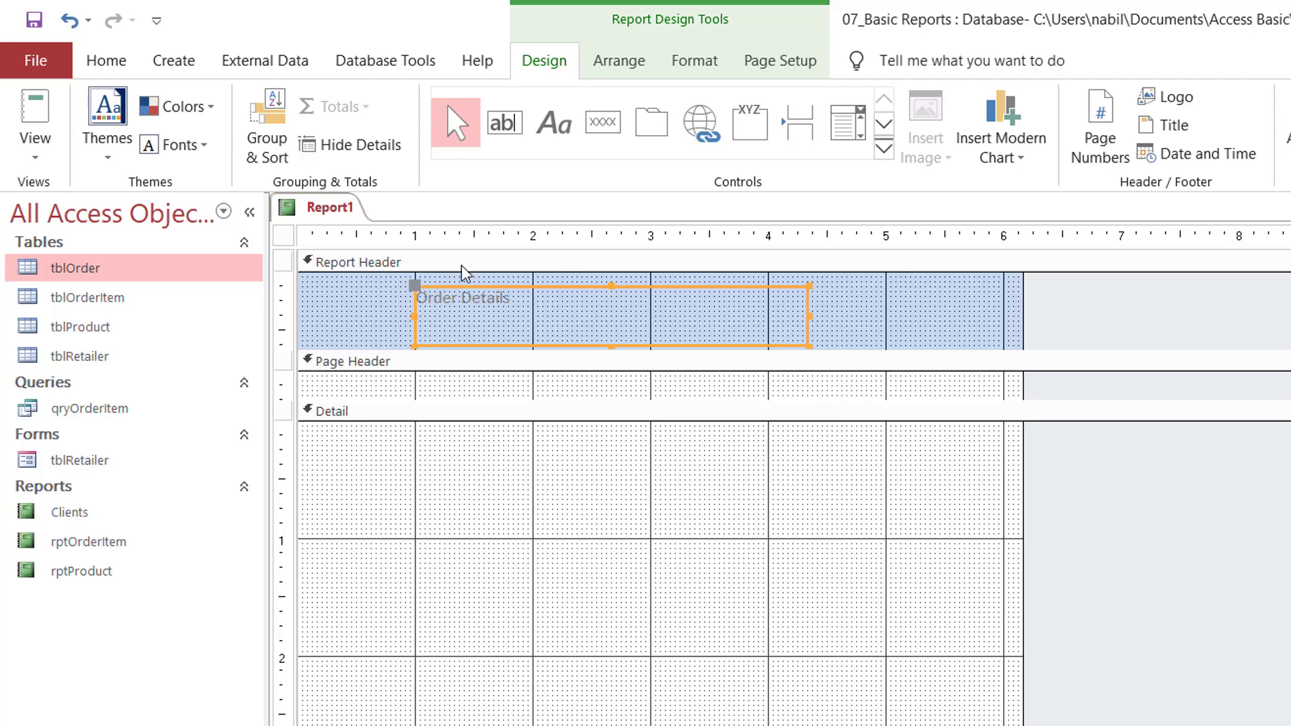
left_click(680, 66)
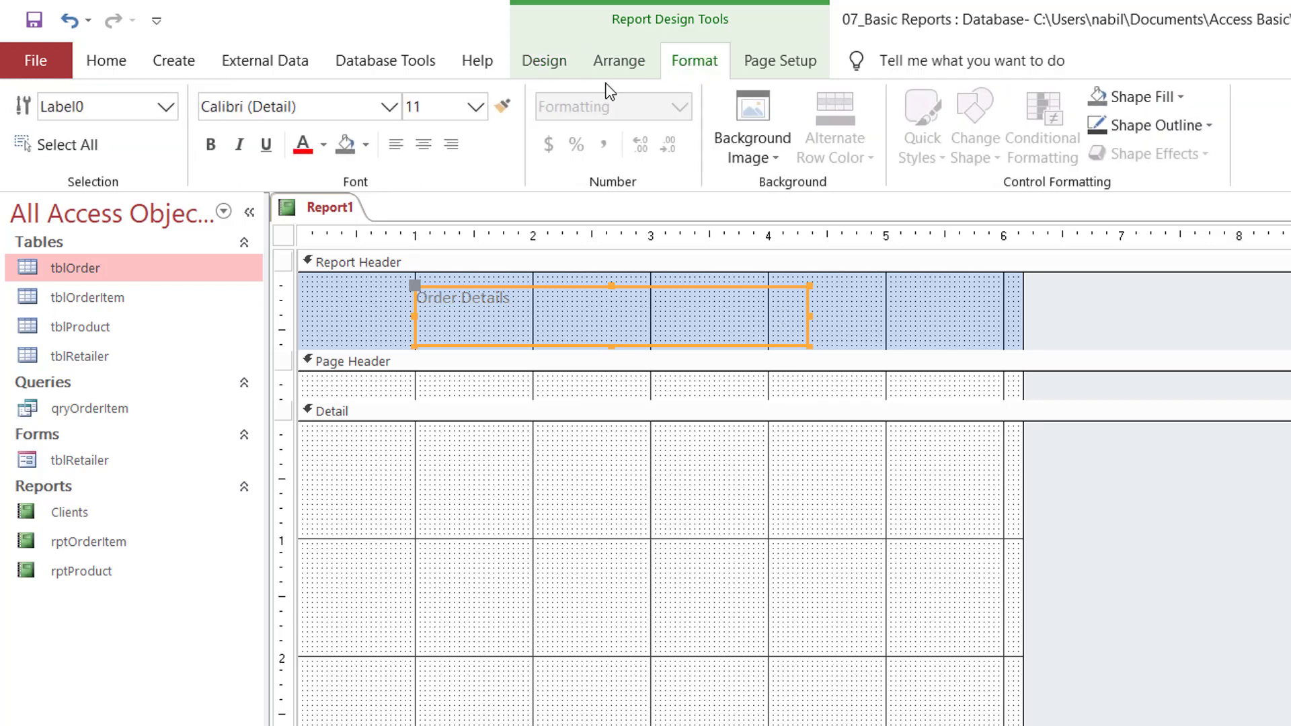
left_click(474, 108)
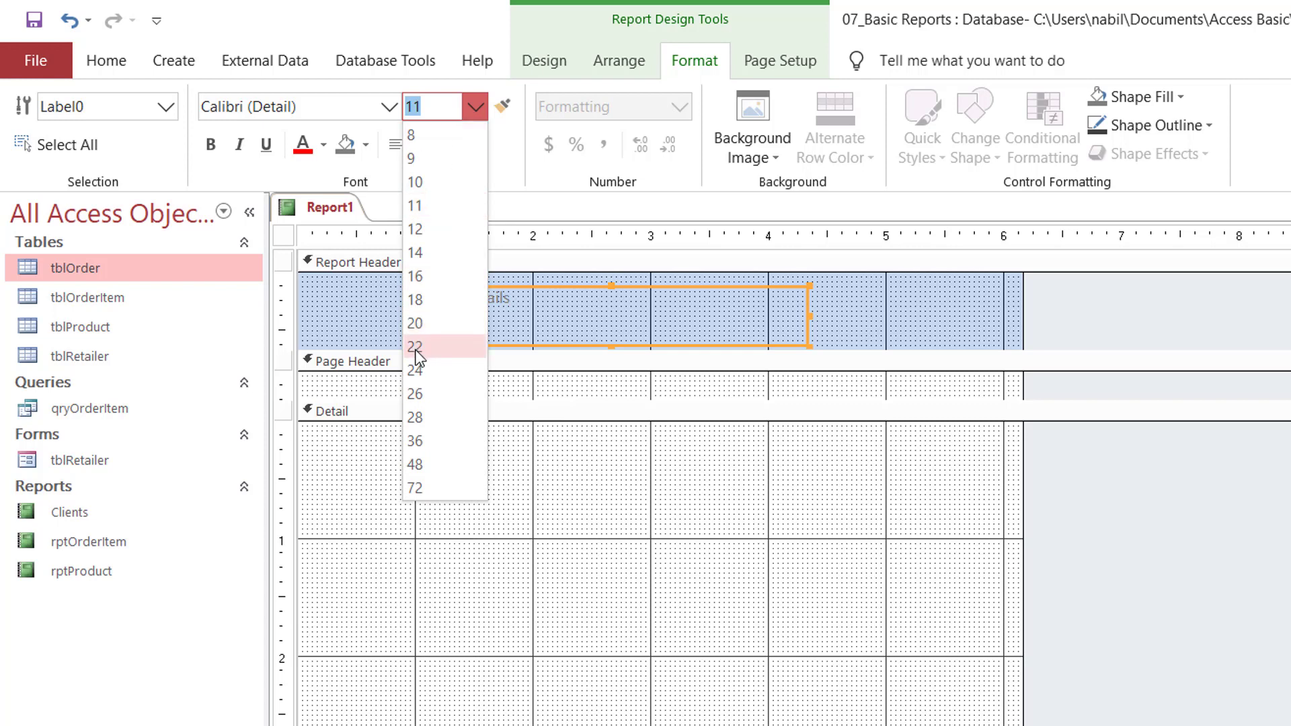
left_click(419, 394)
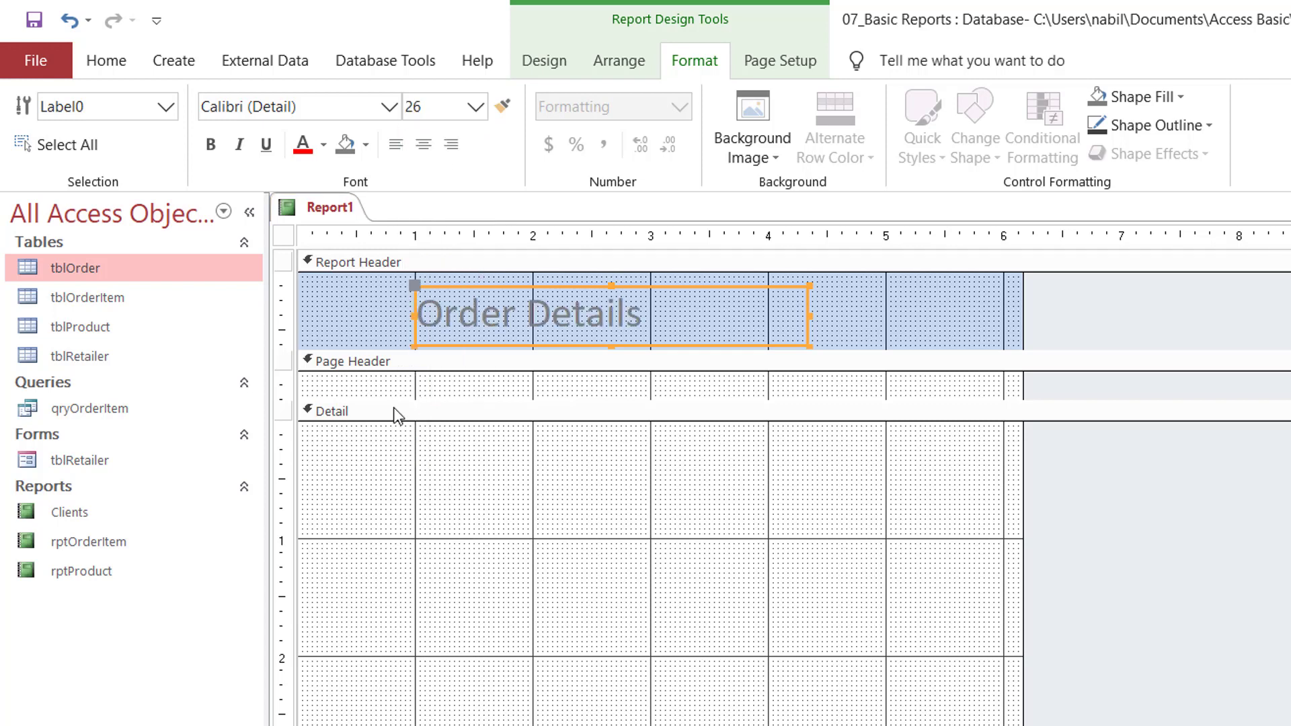
left_click(209, 145)
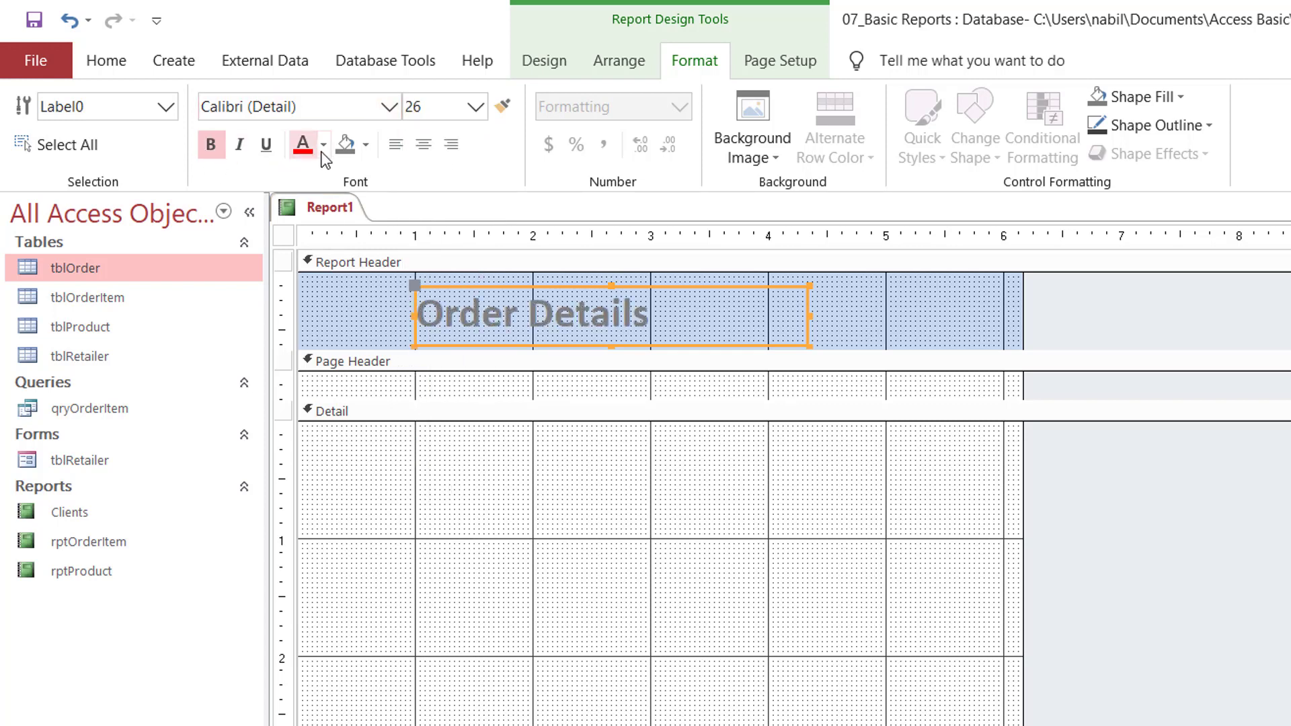
left_click(325, 144)
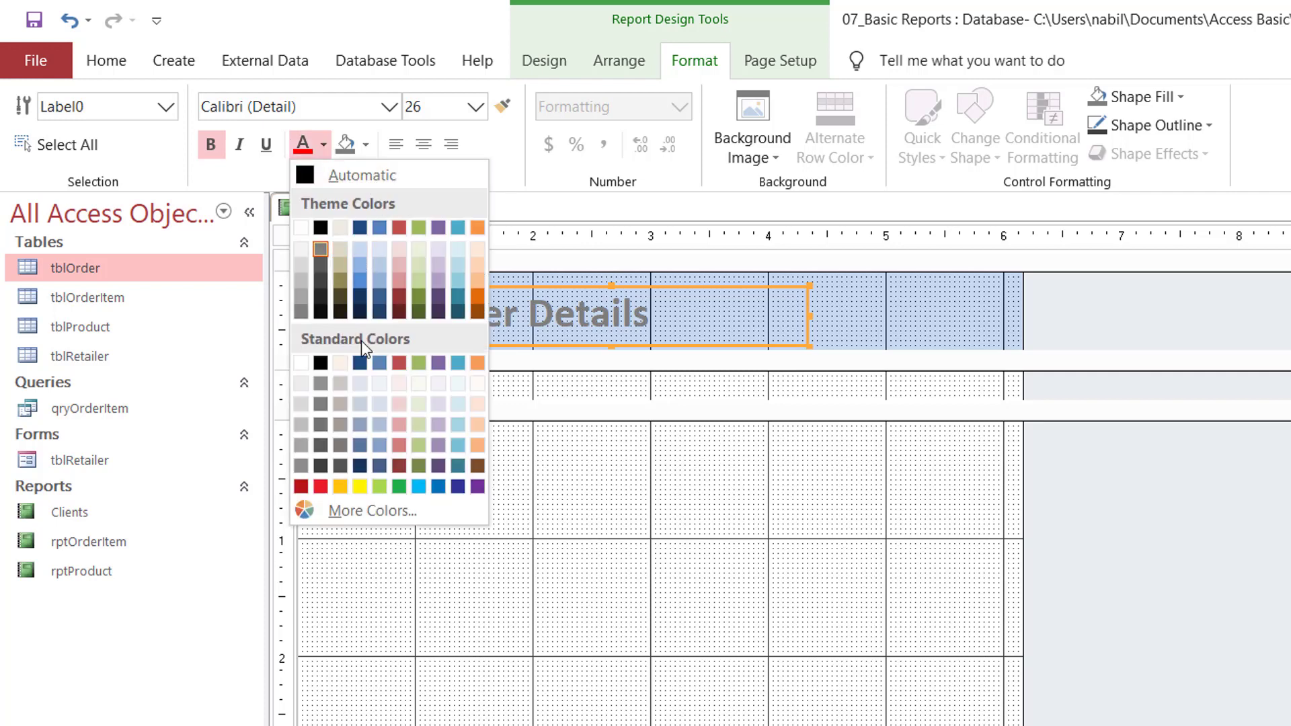
left_click(360, 363)
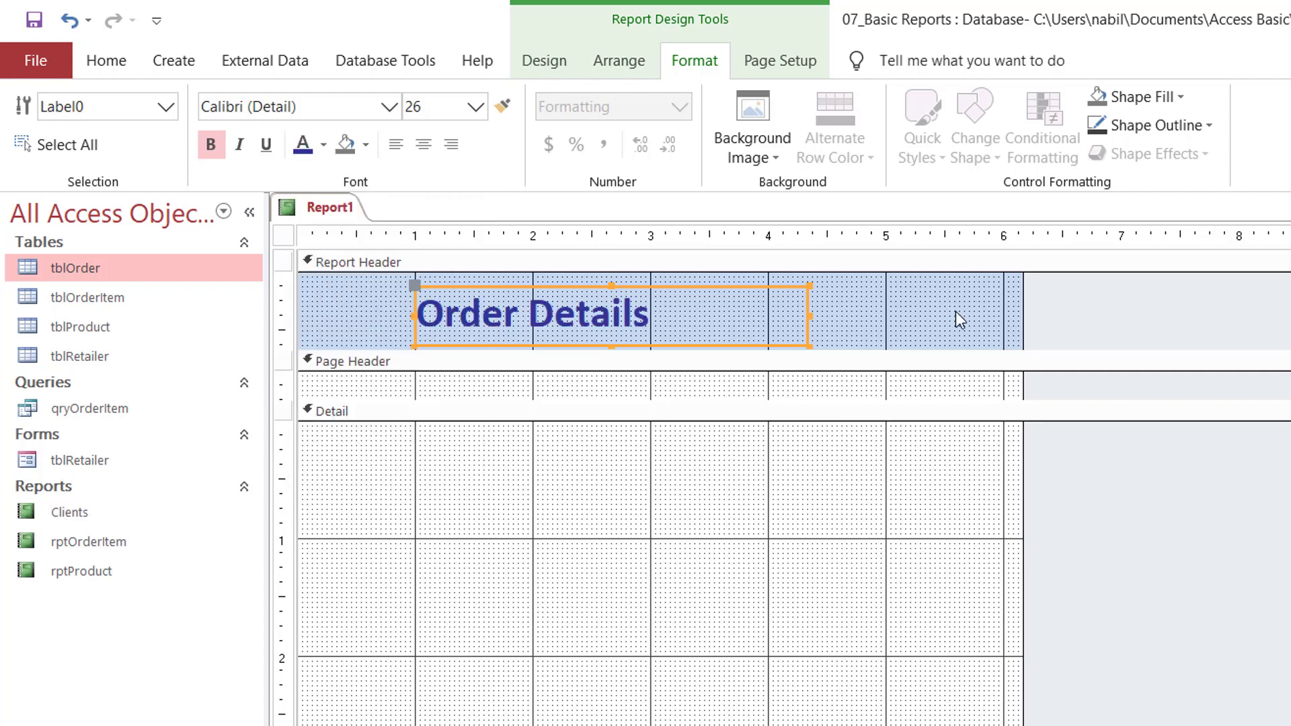
left_click(424, 144)
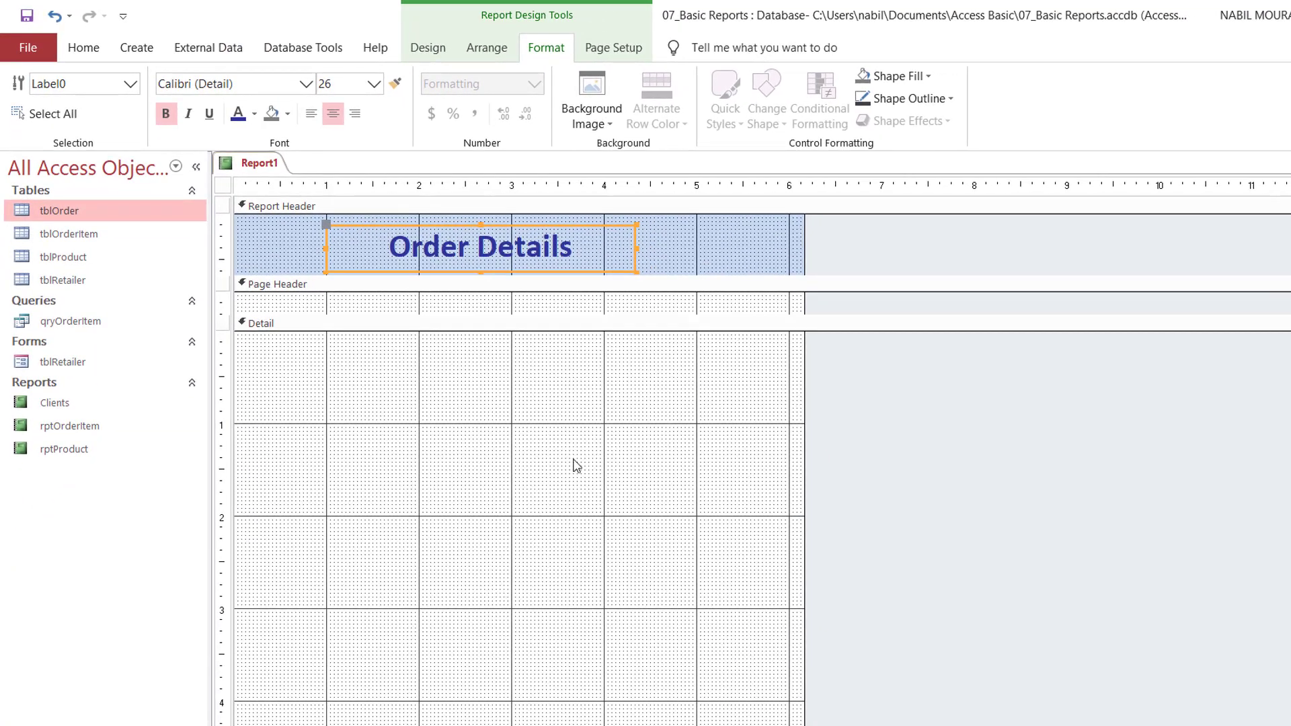
Step: Add the tblOrderItem fields lngItemOrdID, lngItemProductID, sngItemQuantity and curItemPrice to the report's Detail section
left_click(436, 50)
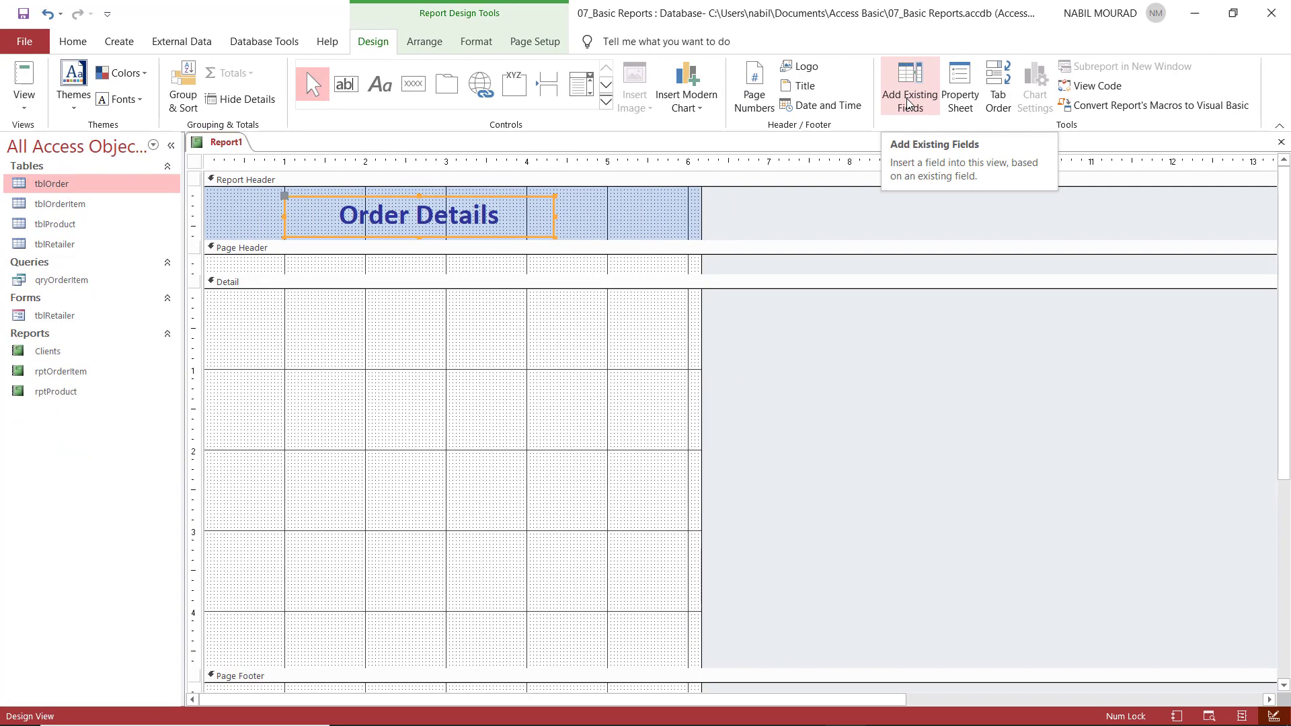
left_click(909, 97)
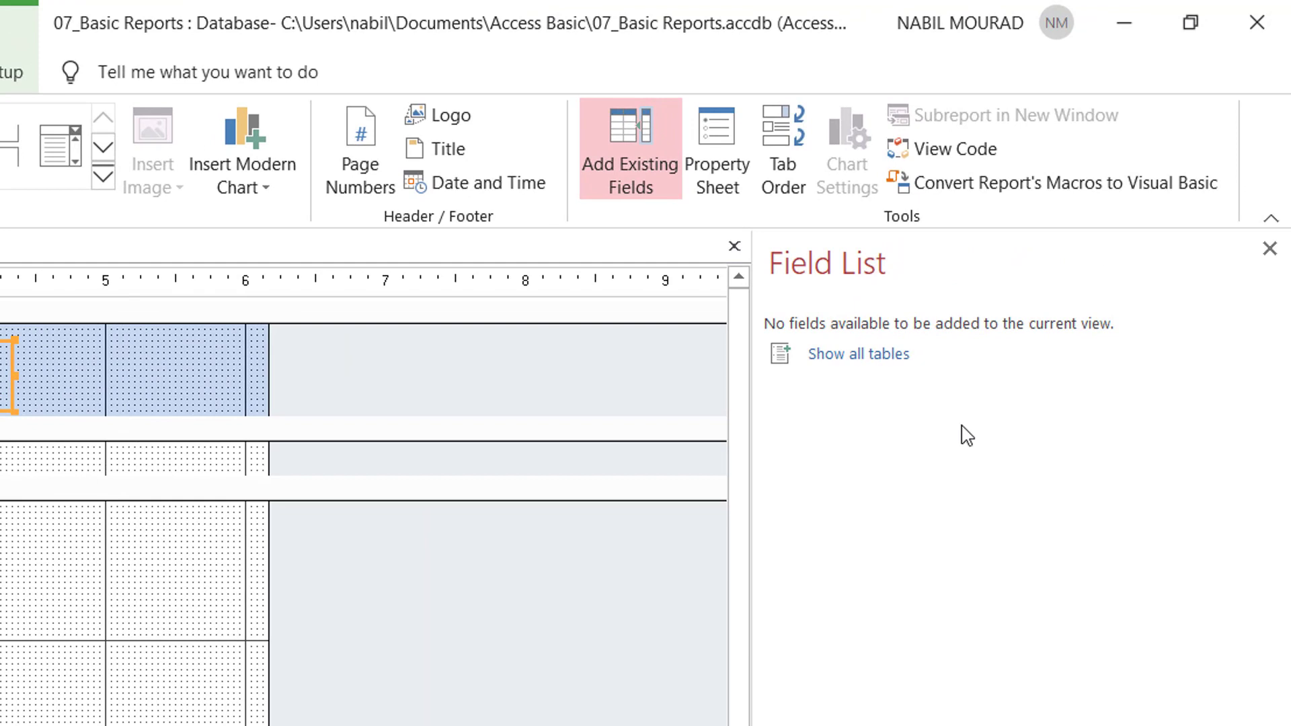
left_click(861, 357)
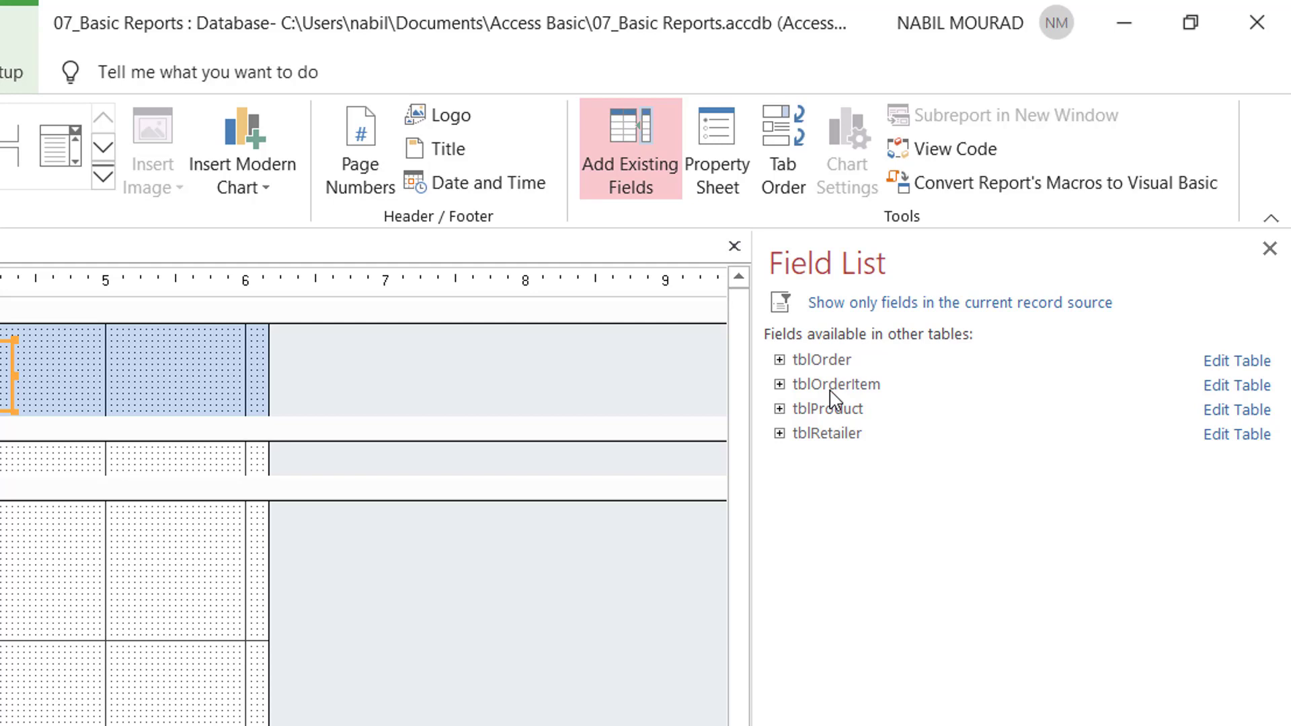
left_click(779, 385)
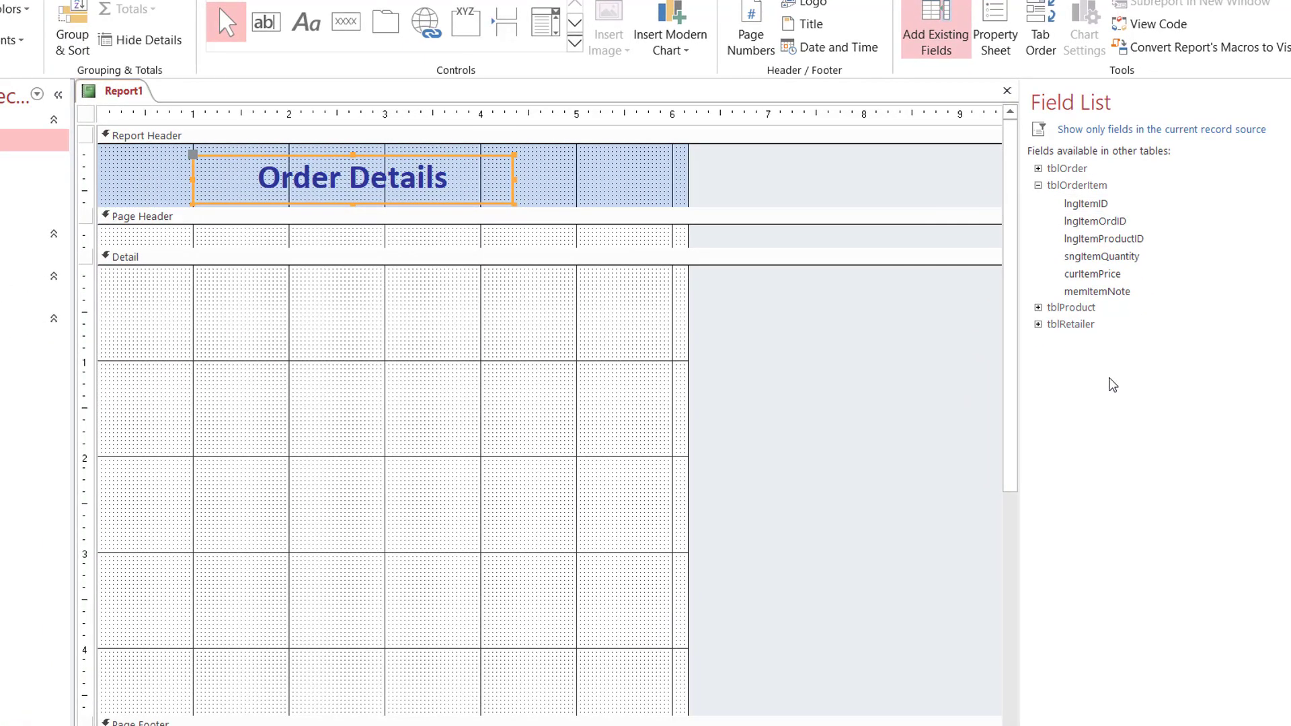
double_click(1098, 222)
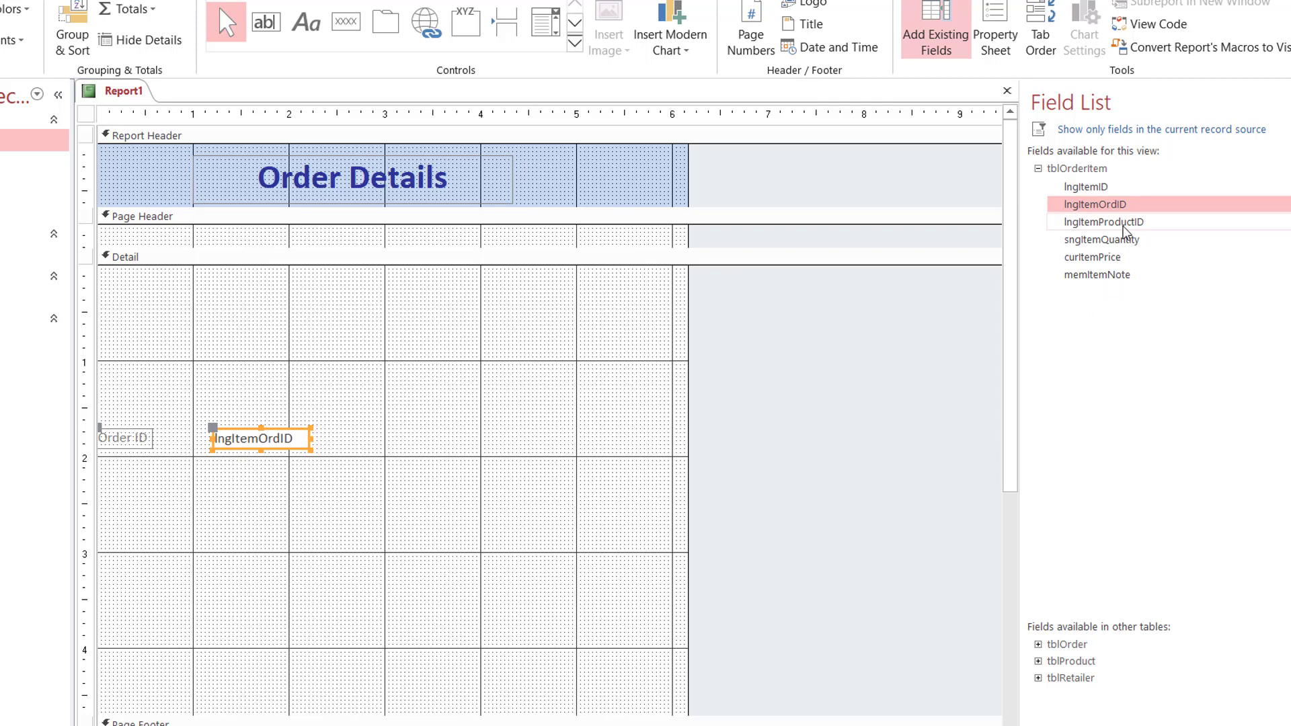
double_click(1123, 225)
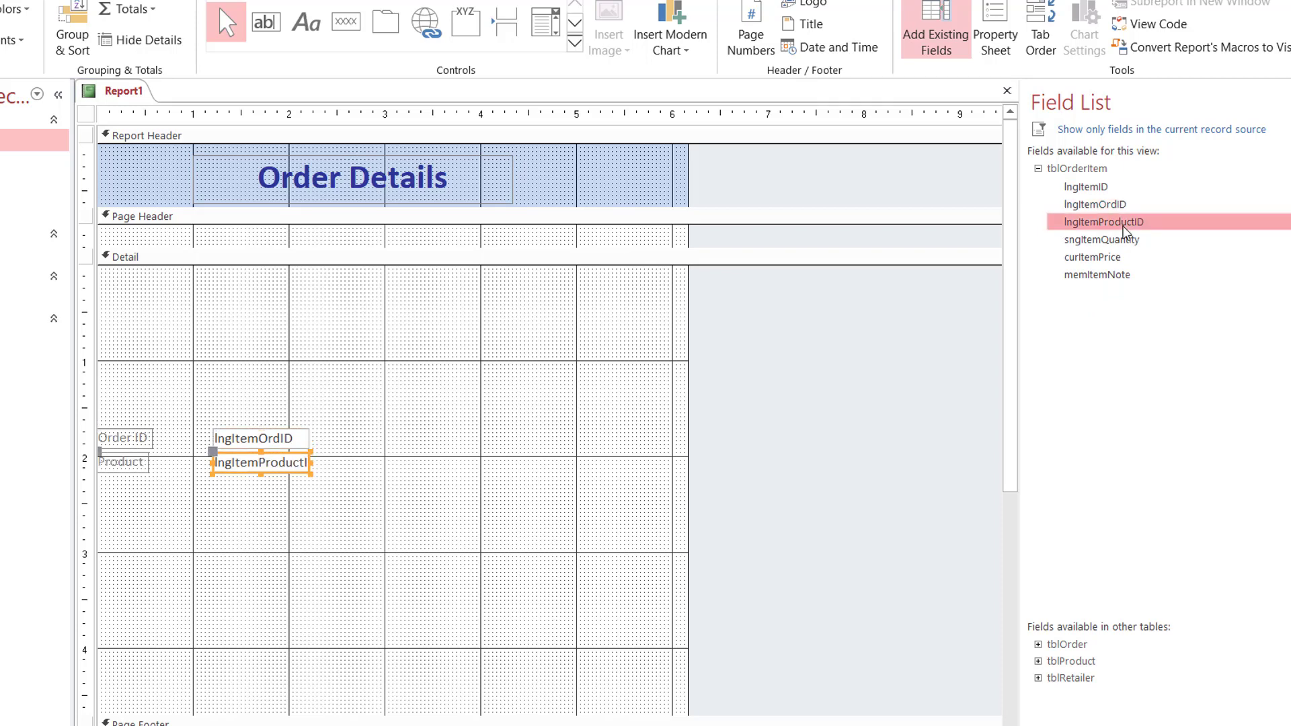
double_click(1109, 241)
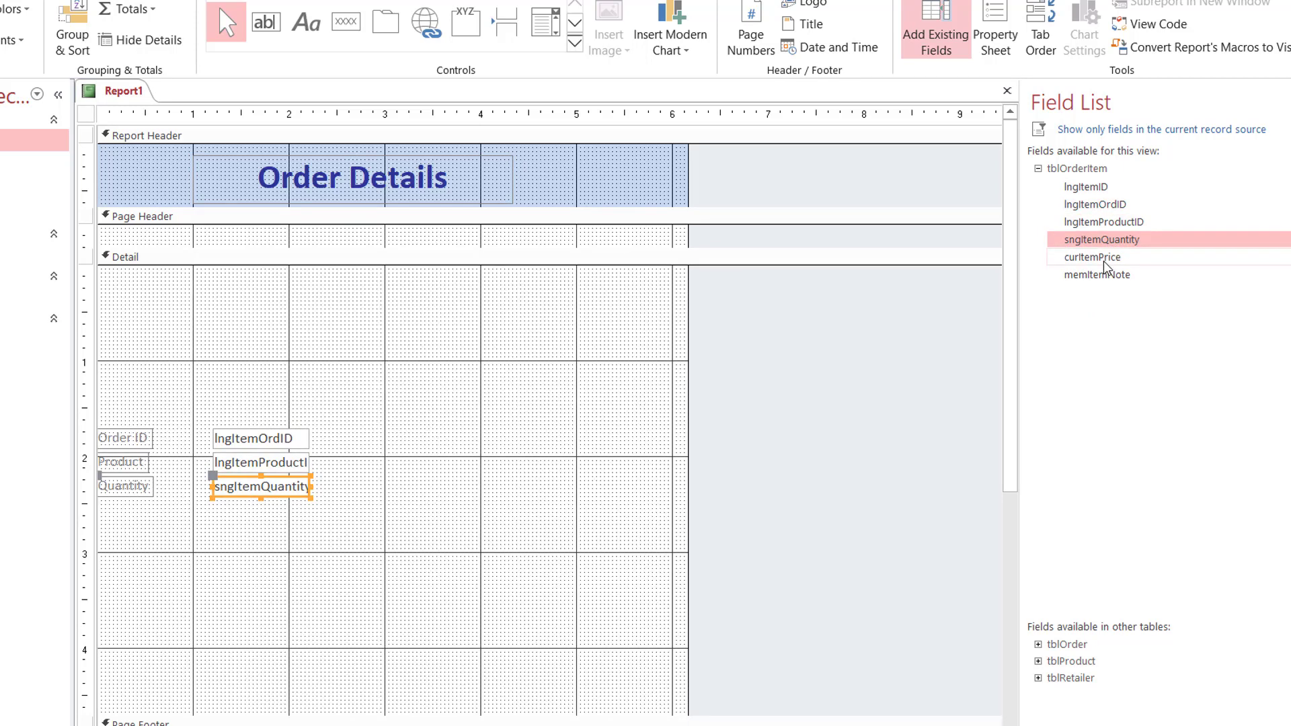
double_click(1104, 259)
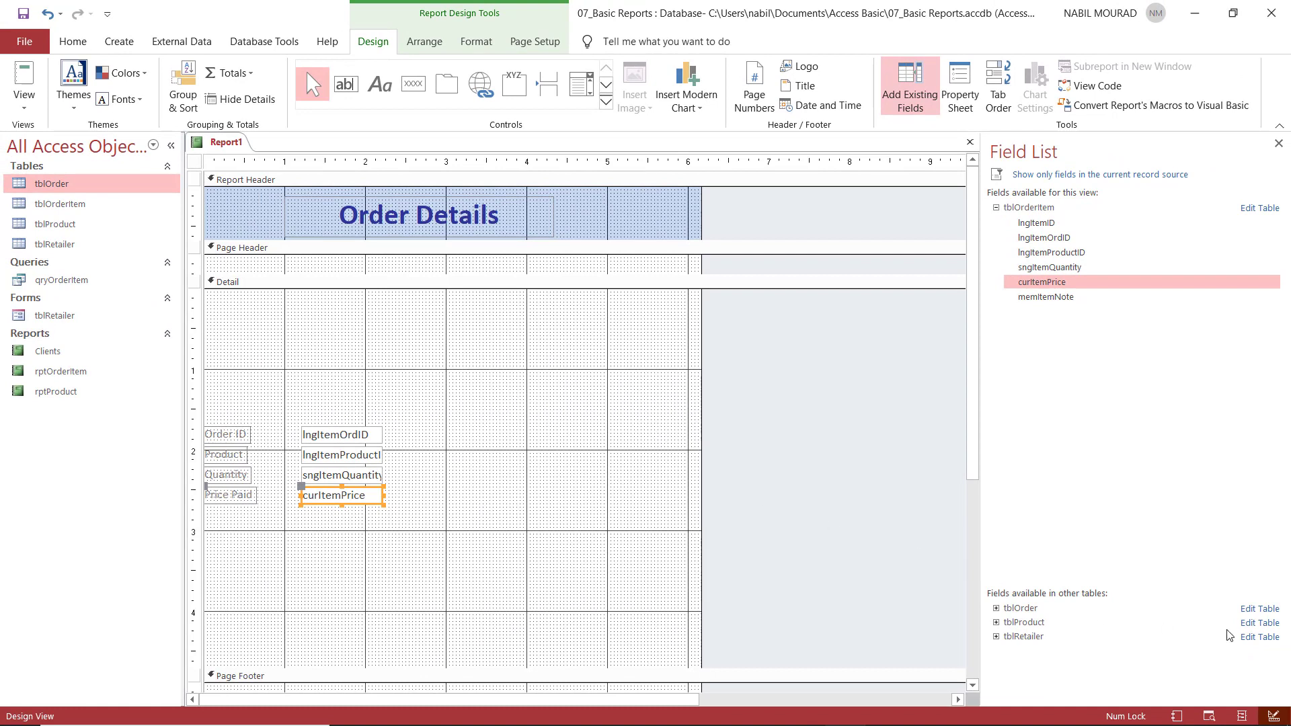
Step: Examine the report in Report view, checking how the records and their spacing appear across the report
left_click(1179, 717)
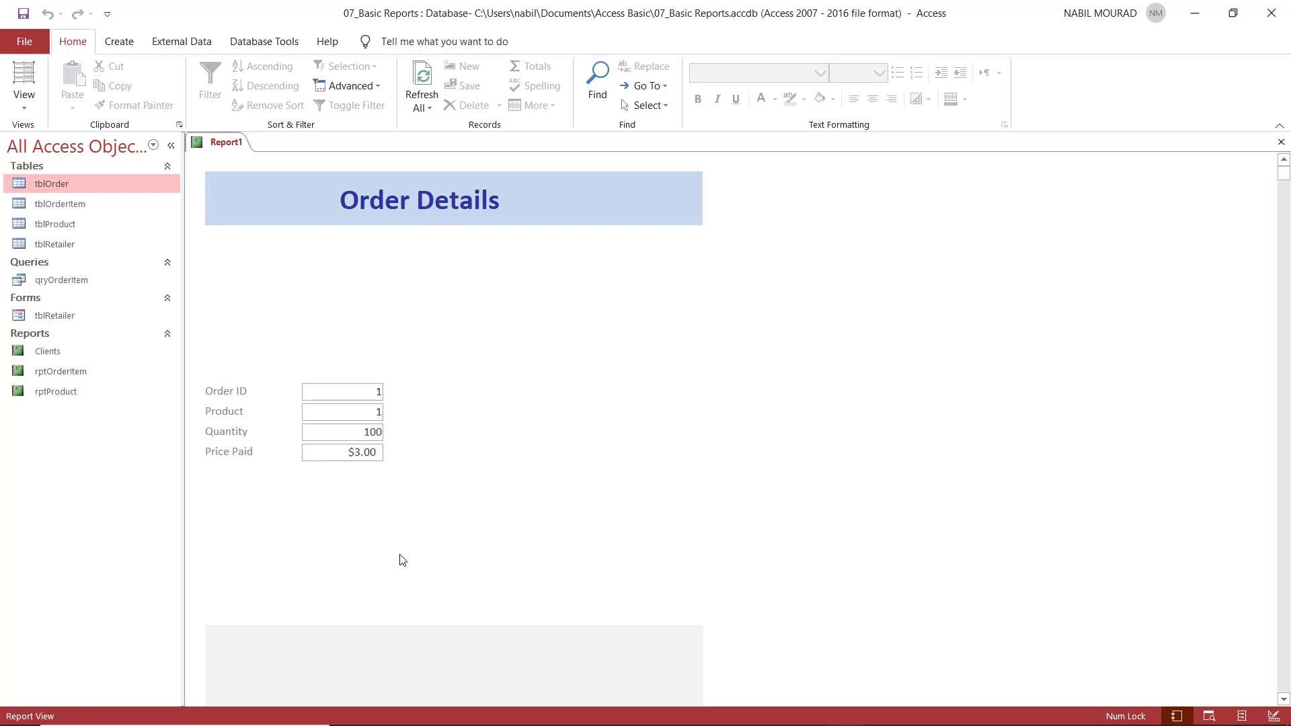
scroll(785, 484, "down", 5)
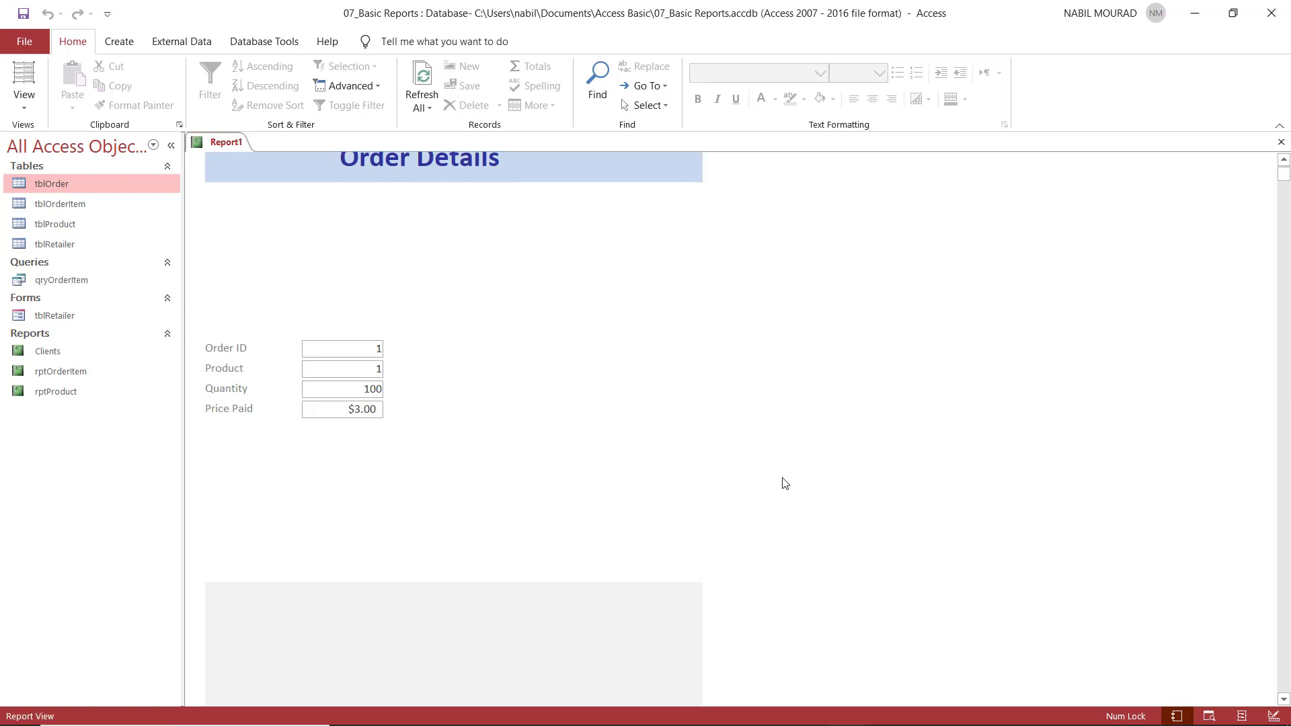
scroll(785, 484, "down", 9)
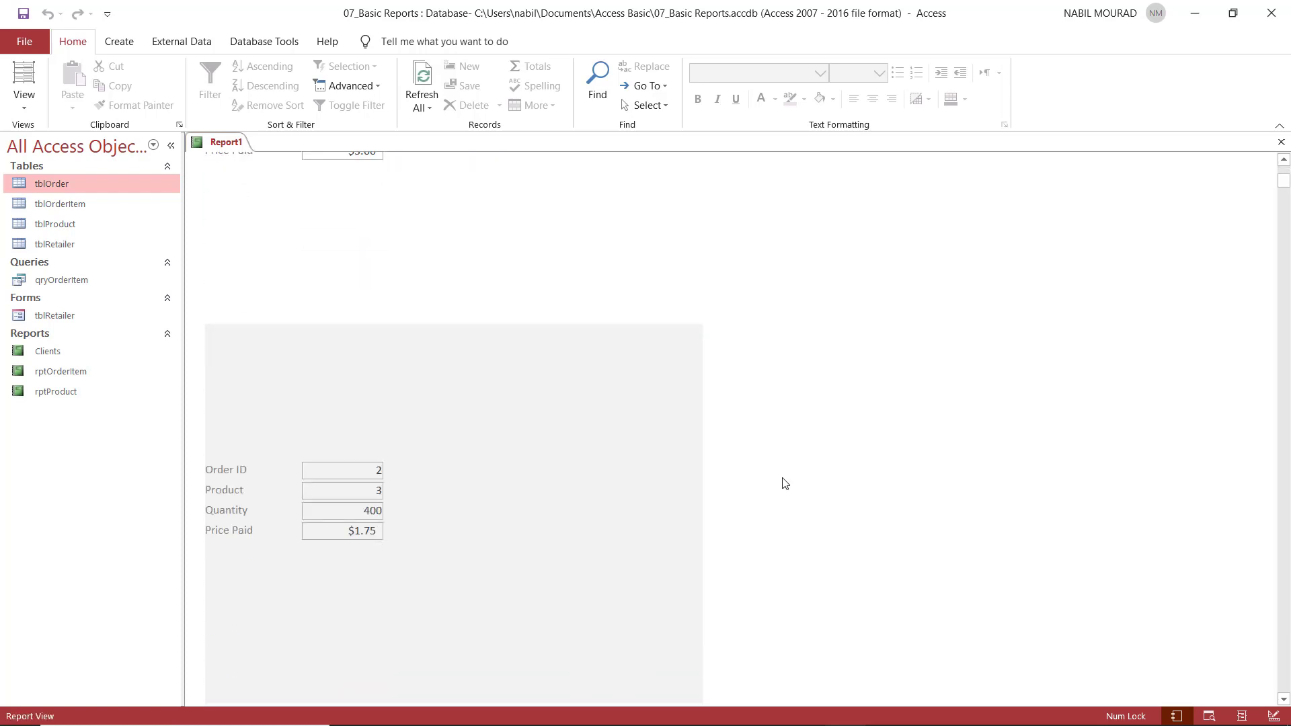
scroll(283, 282, "up", 15)
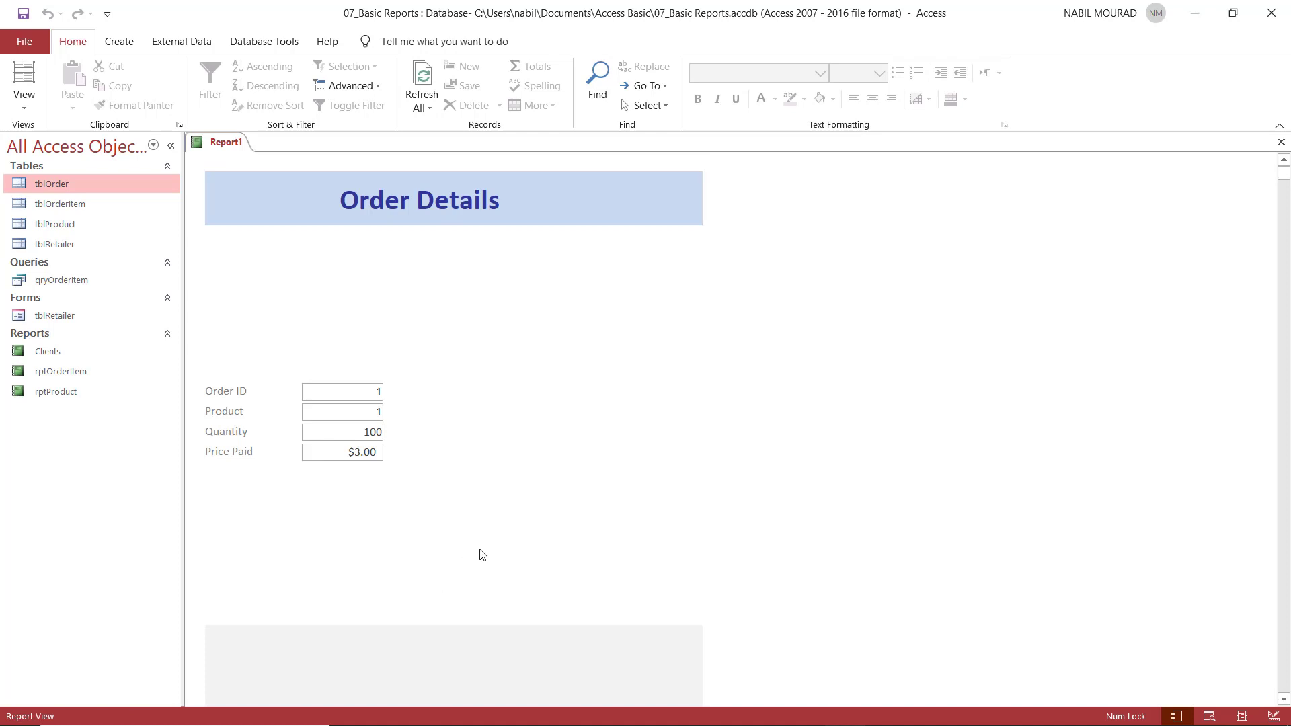
scroll(482, 555, "down", 3)
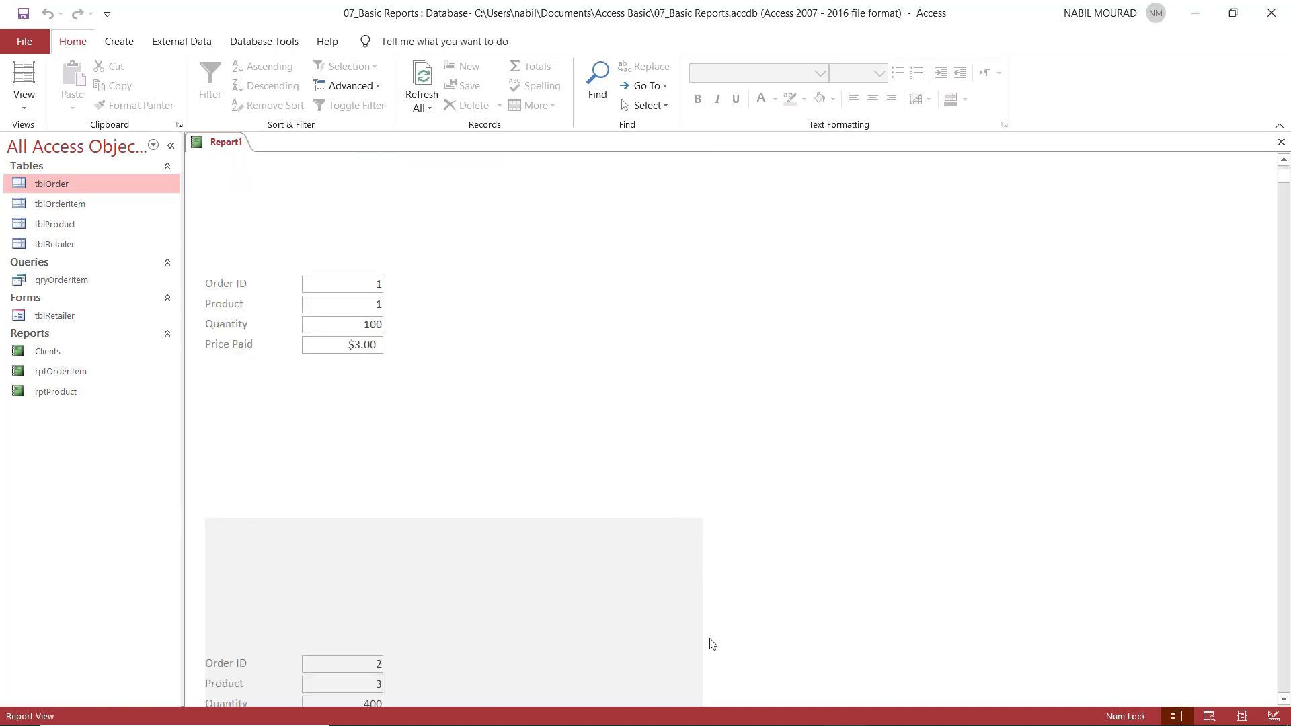
scroll(599, 531, "down", 13)
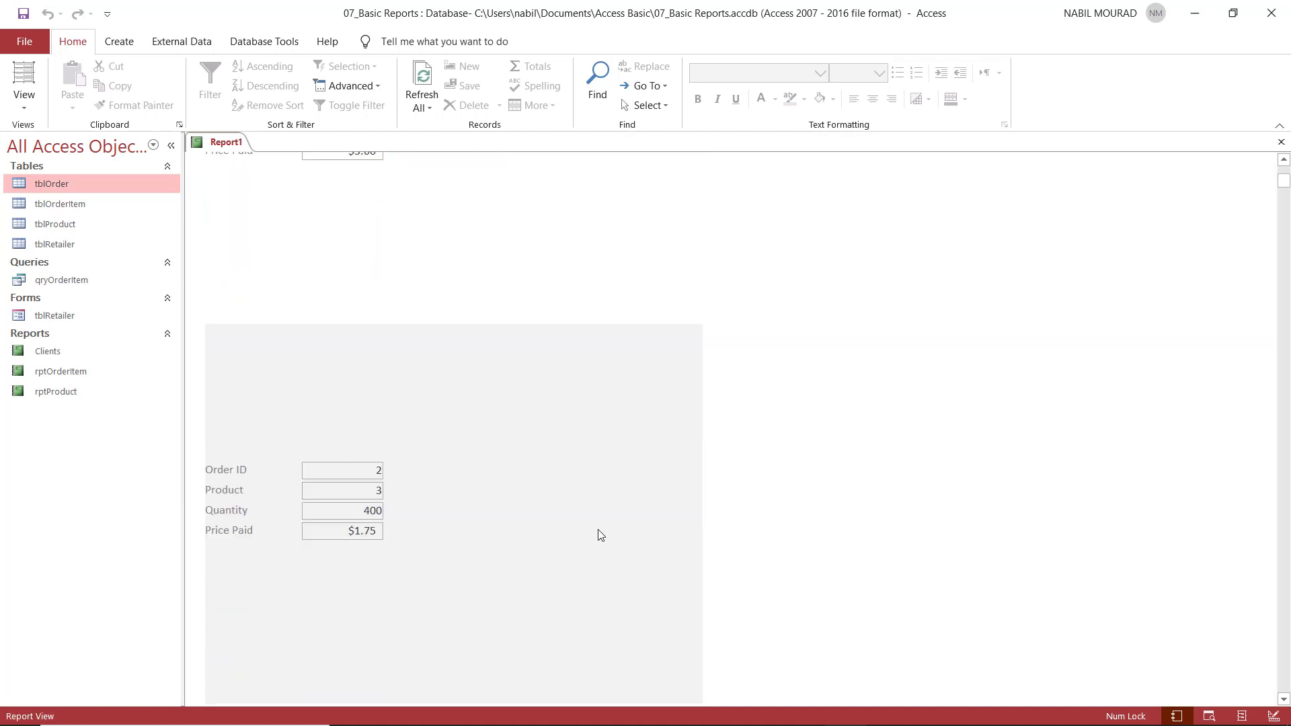
scroll(601, 535, "down", 12)
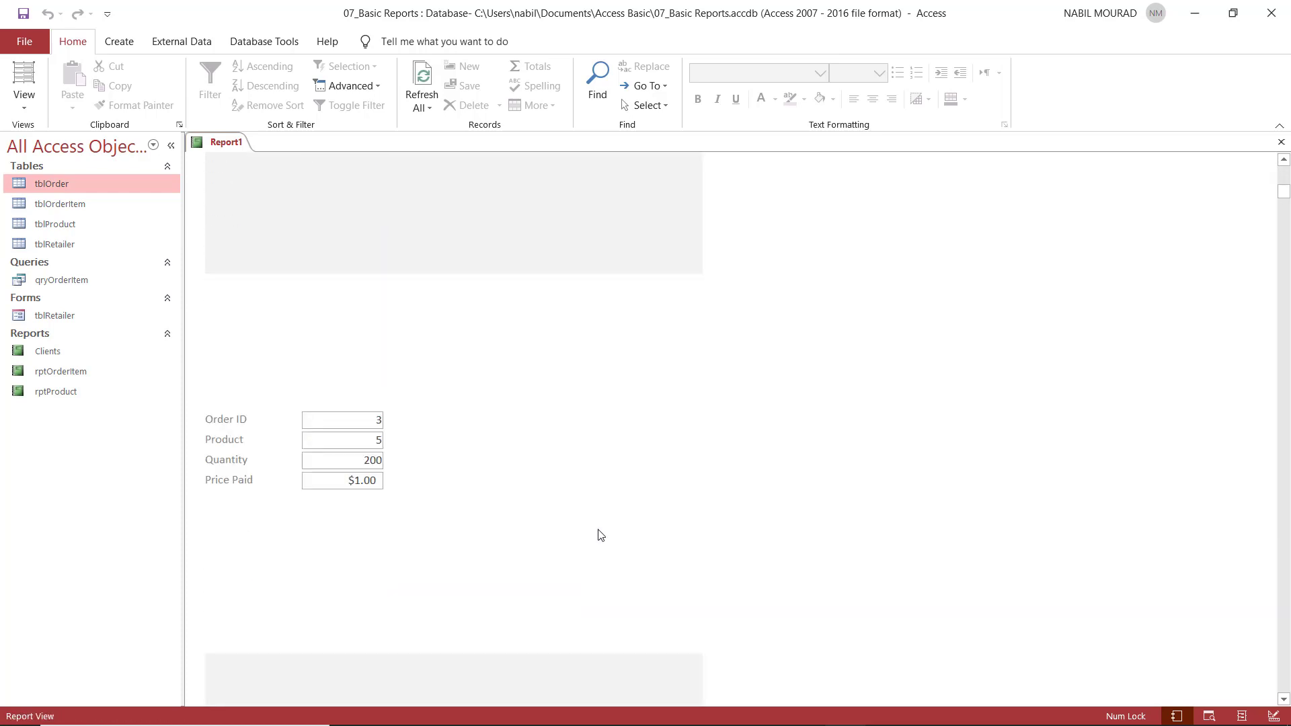
scroll(601, 535, "up", 15)
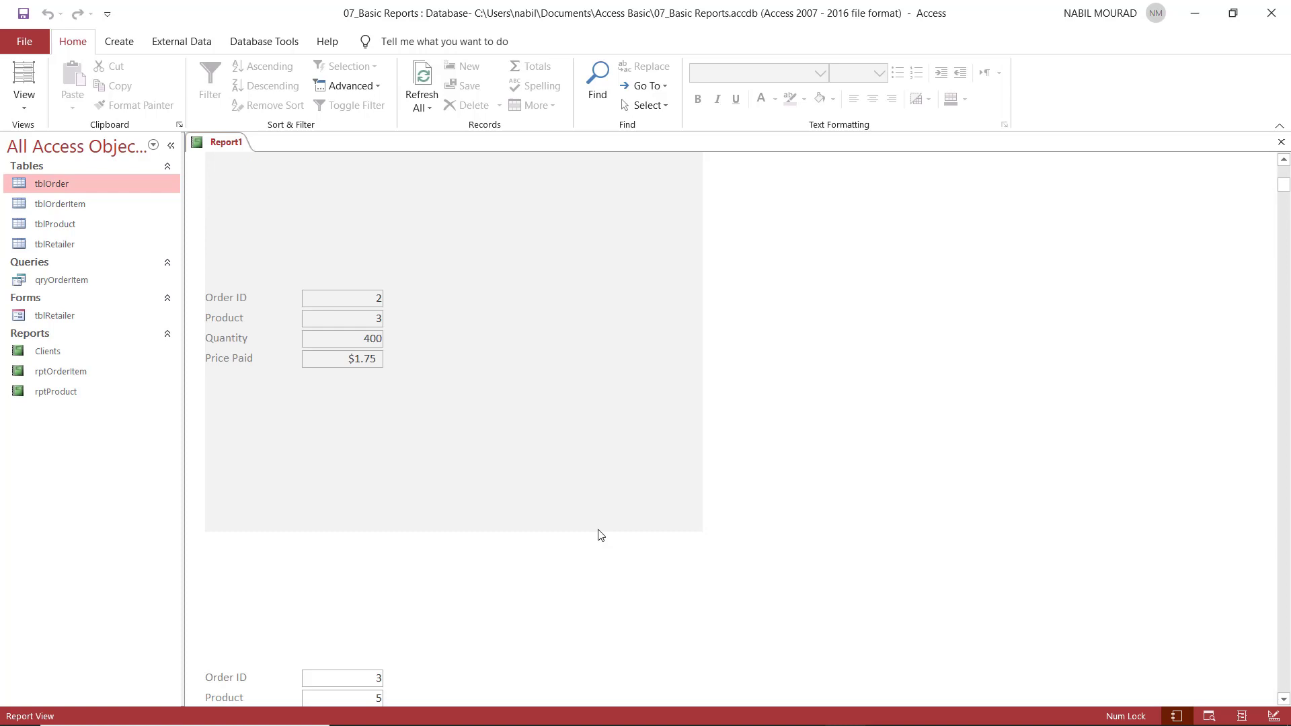
scroll(644, 539, "up", 13)
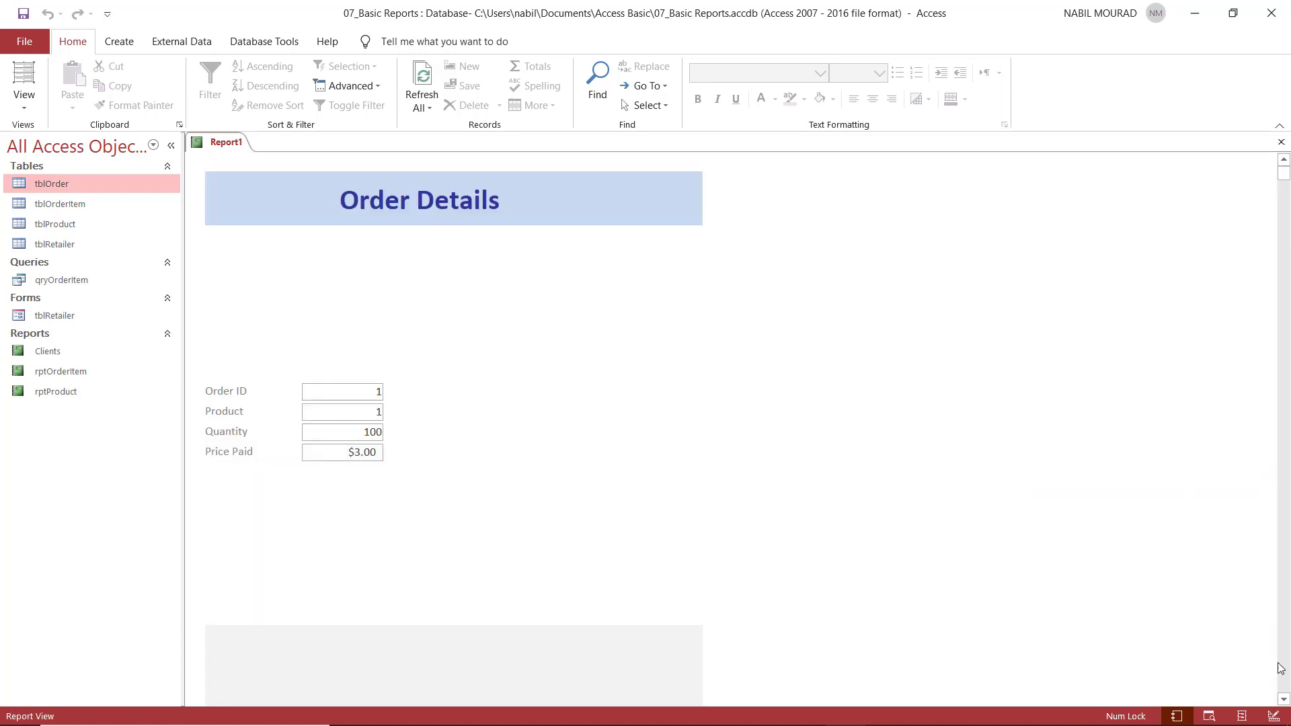
Step: In Design view, move all four fields and their labels up to the top of the Detail section, about 0.3 inches from its left edge
left_click(1273, 716)
left_click_drag(438, 547, 195, 409)
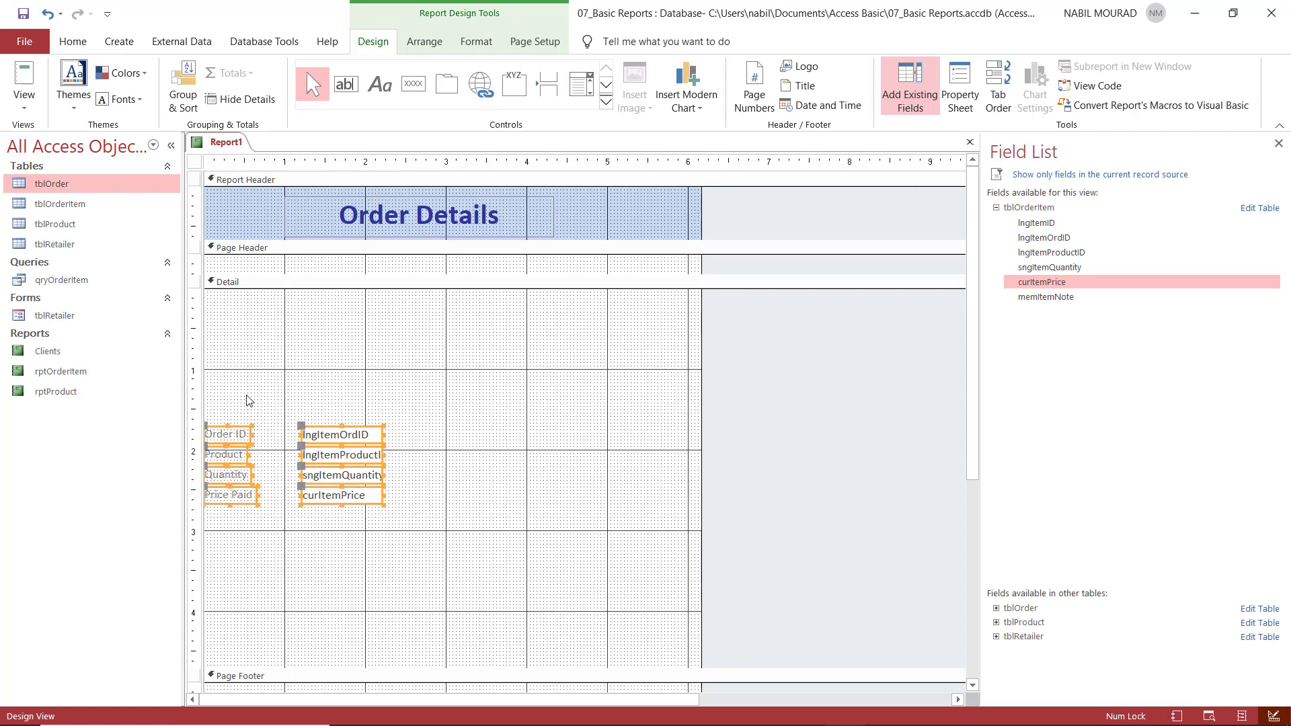
left_click_drag(323, 434, 346, 310)
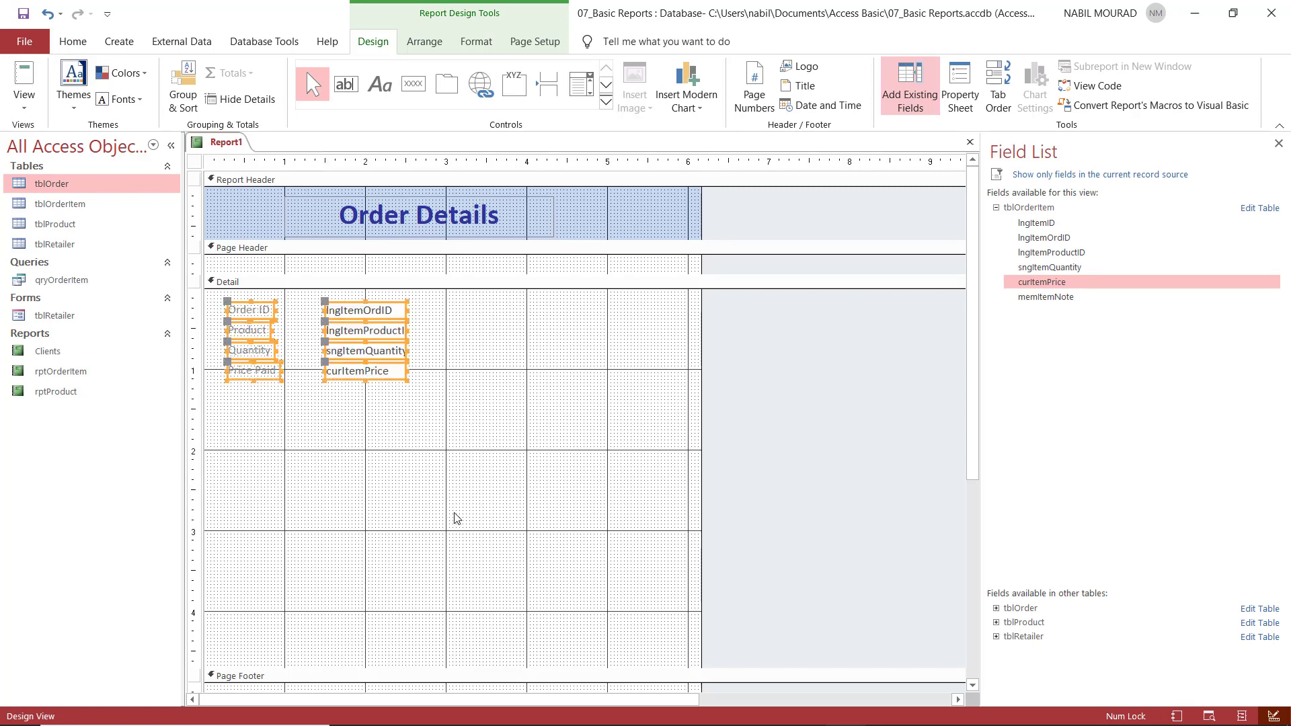
Step: Shorten the Detail section to about 1.3 inches high and check the record spacing in Report view
left_click(413, 678)
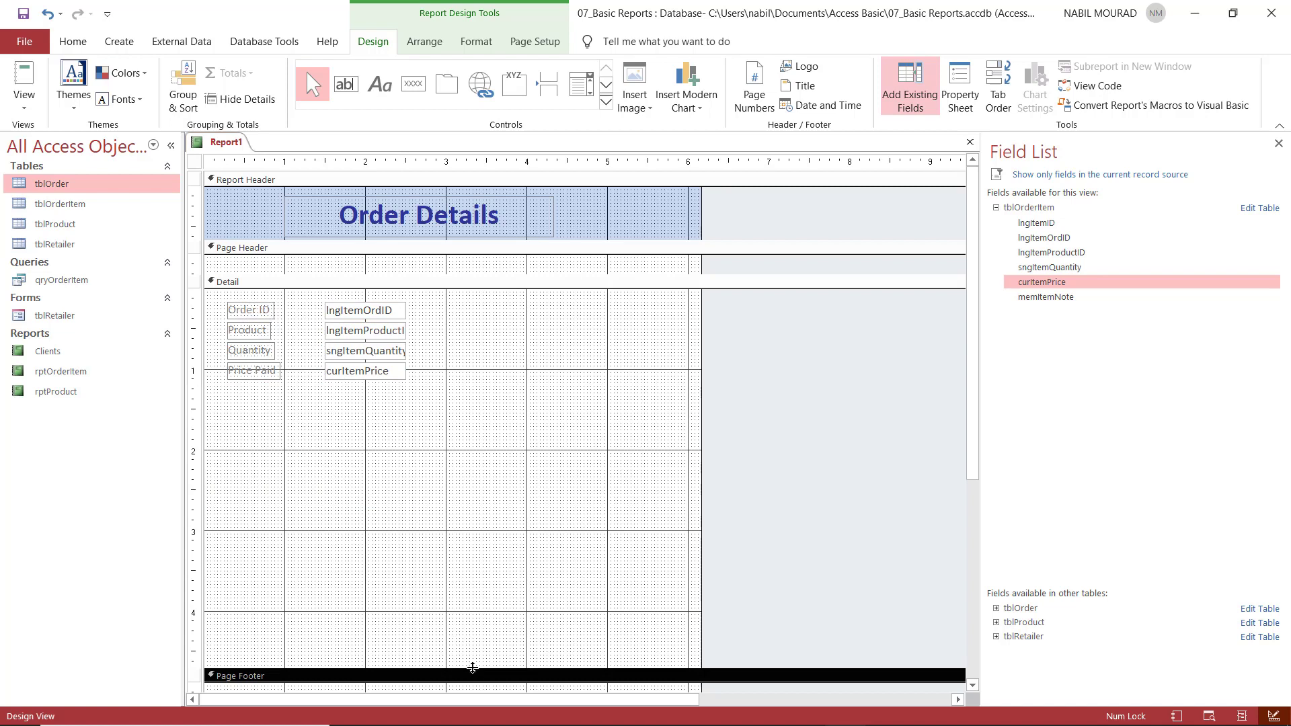
left_click_drag(473, 668, 464, 393)
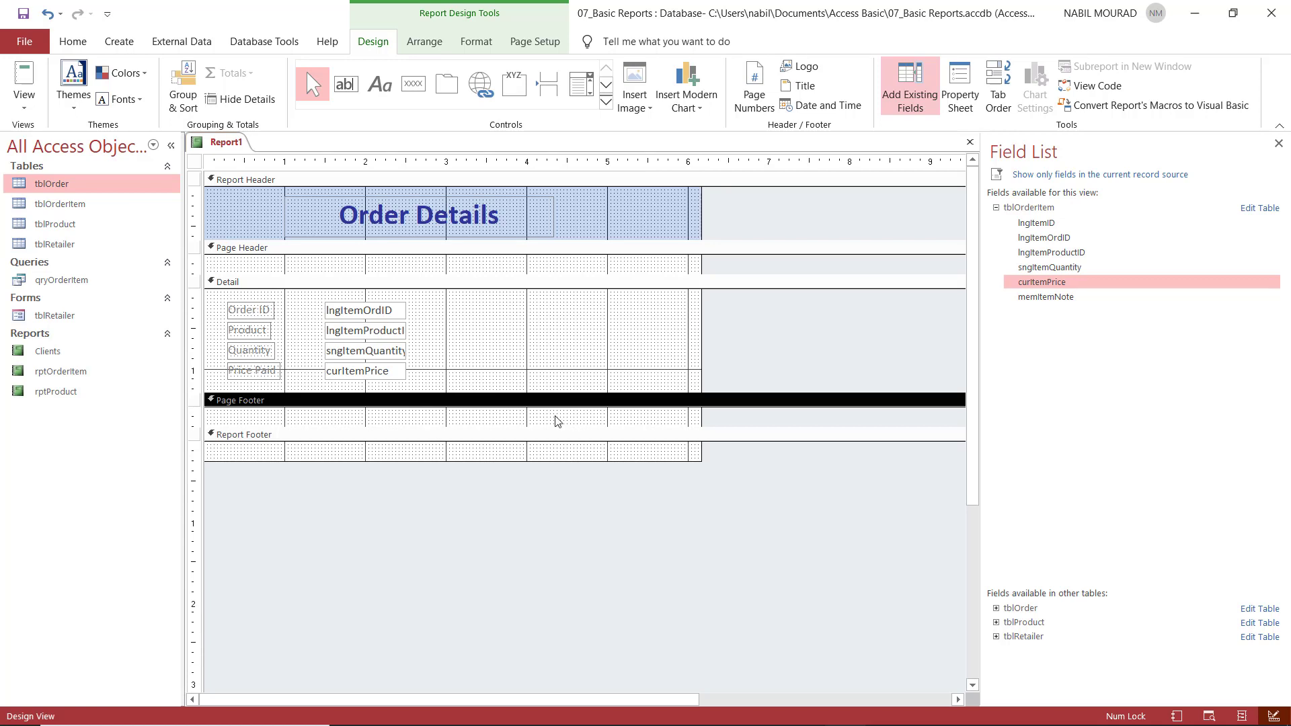
left_click(1177, 716)
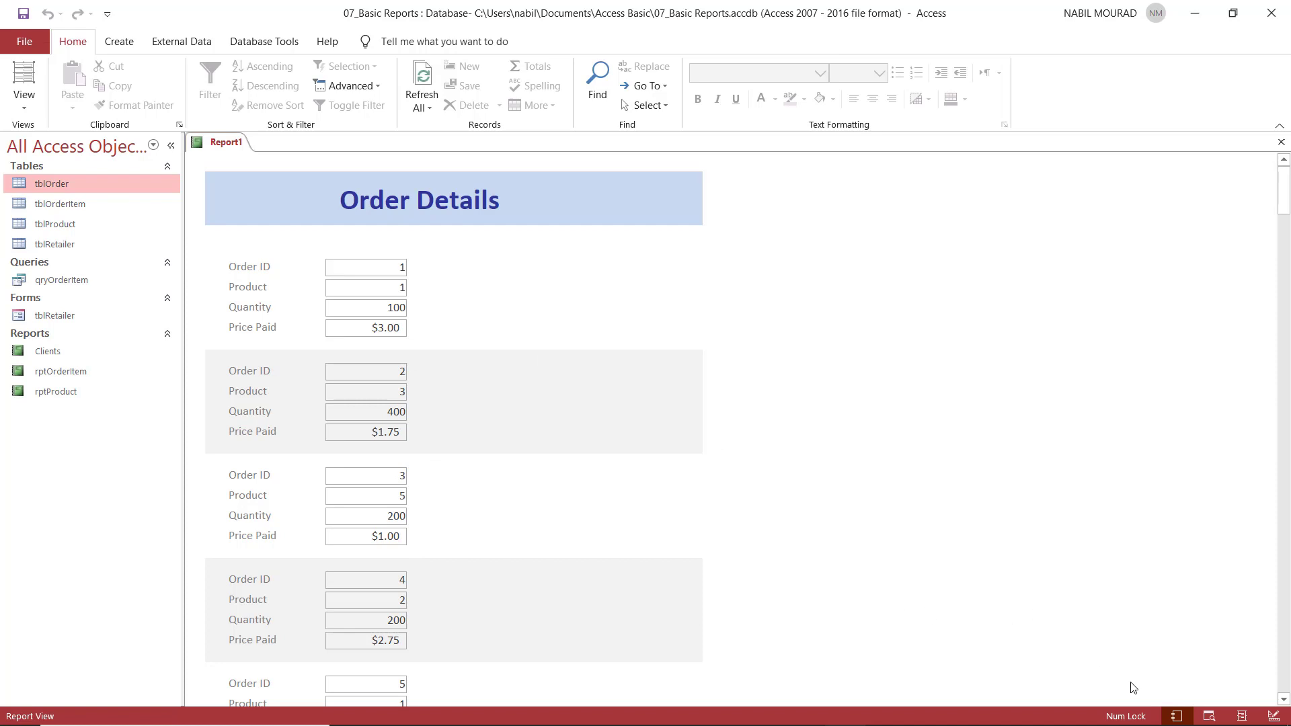
left_click(1275, 717)
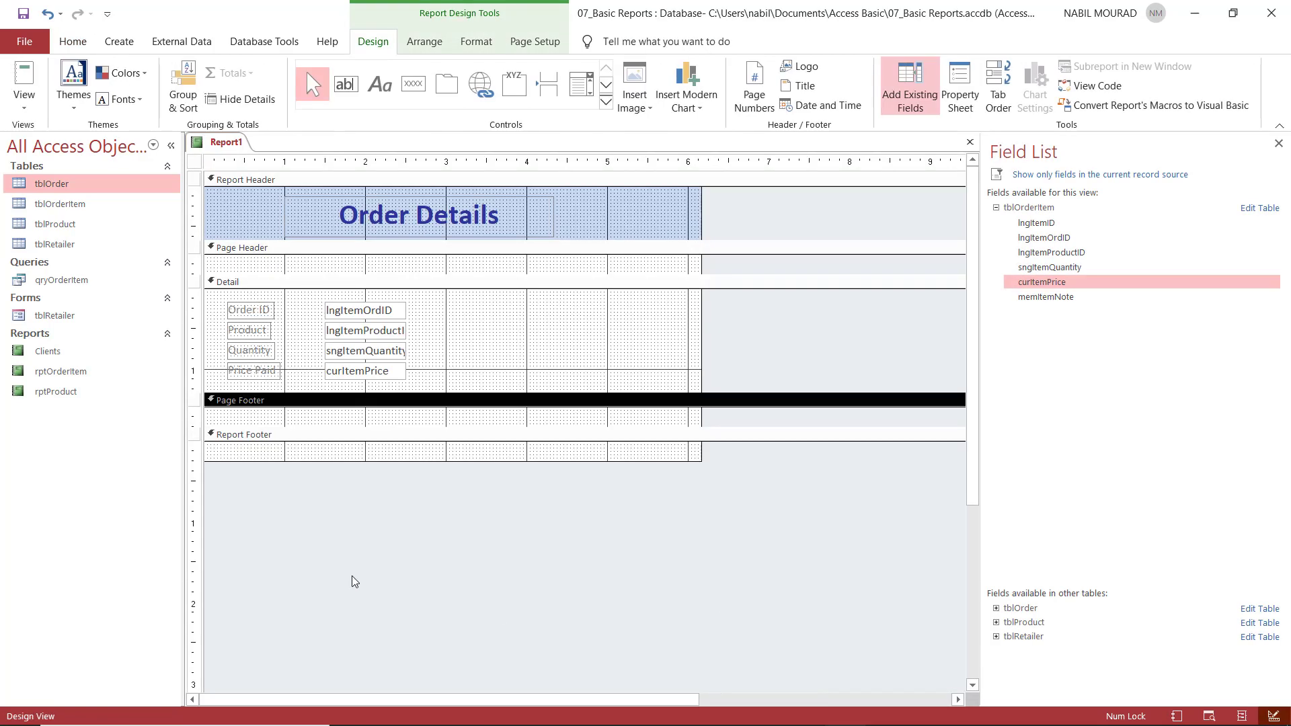
Step: Set the Detail section's alternate row color to No Color and check the result in Report view
left_click(468, 43)
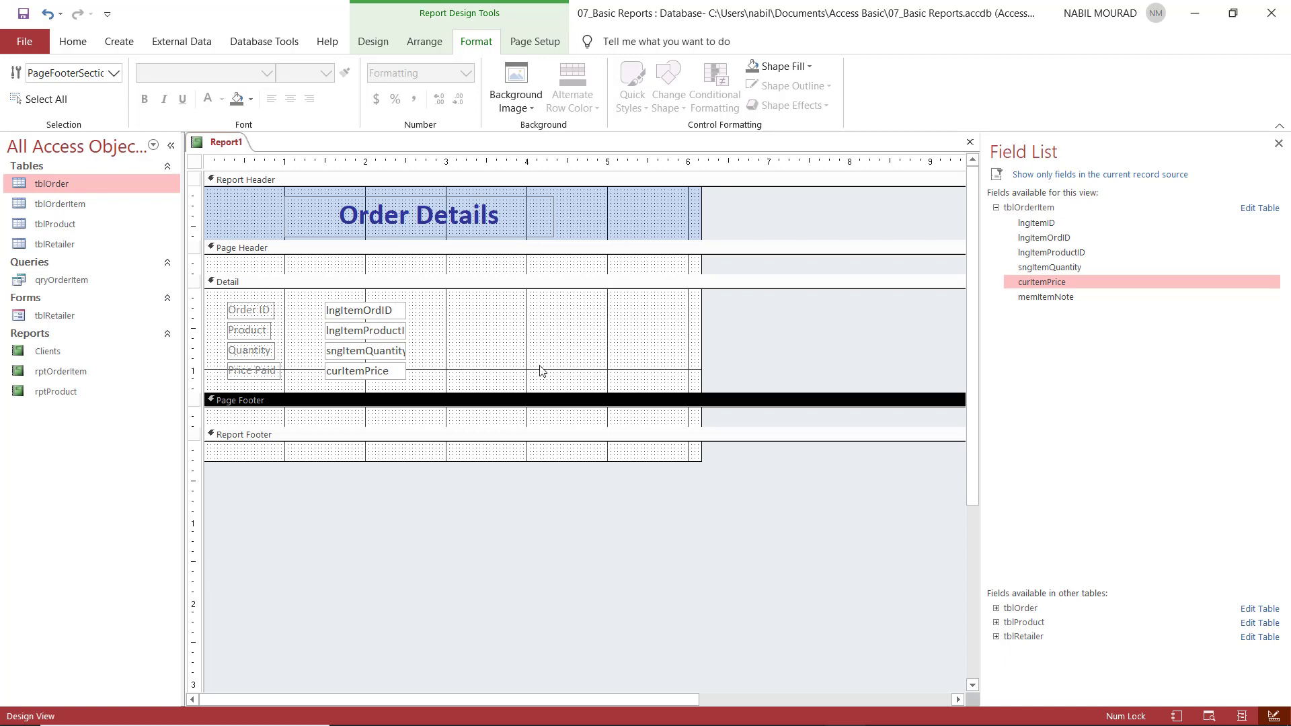
left_click(485, 290)
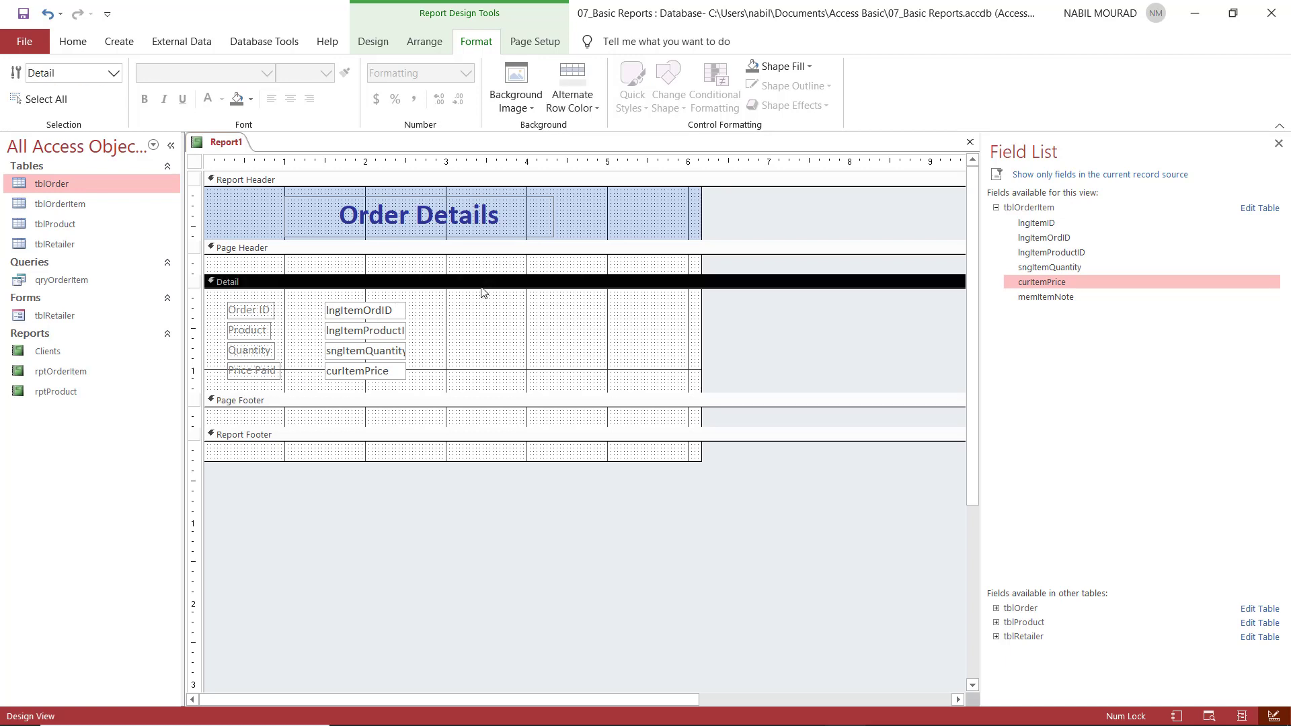
left_click(595, 111)
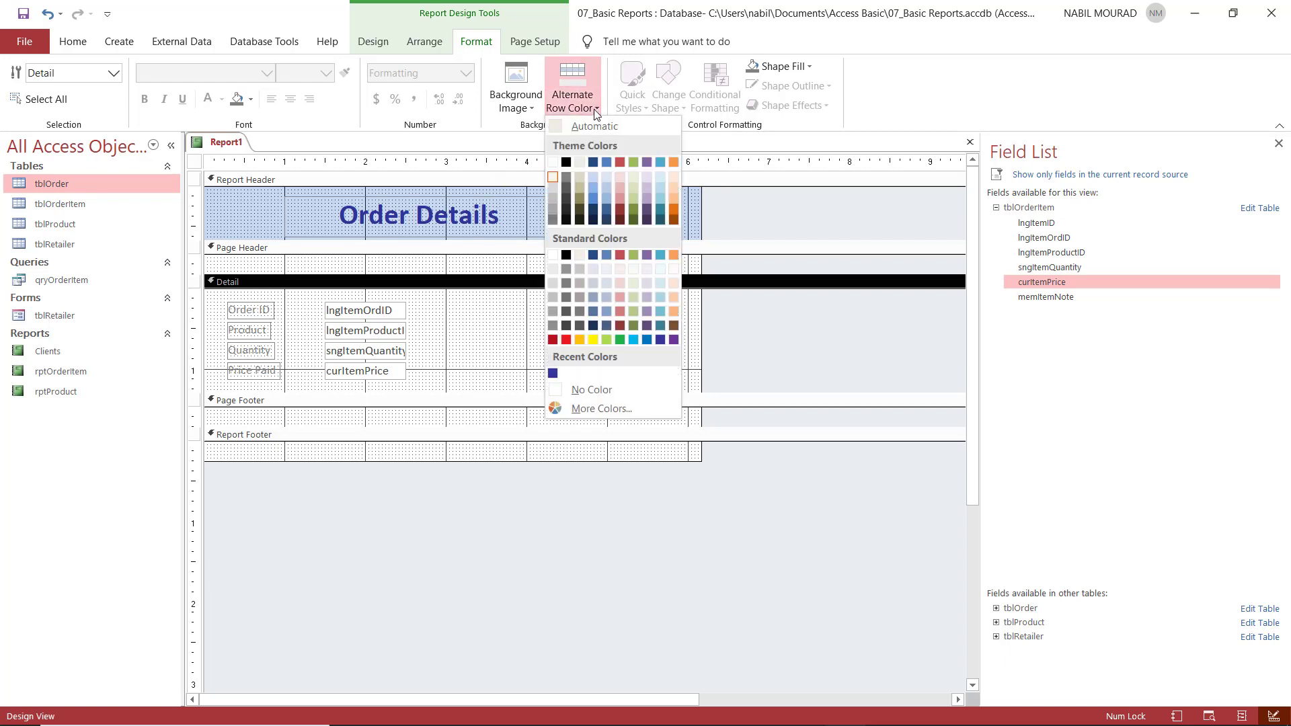
left_click(601, 391)
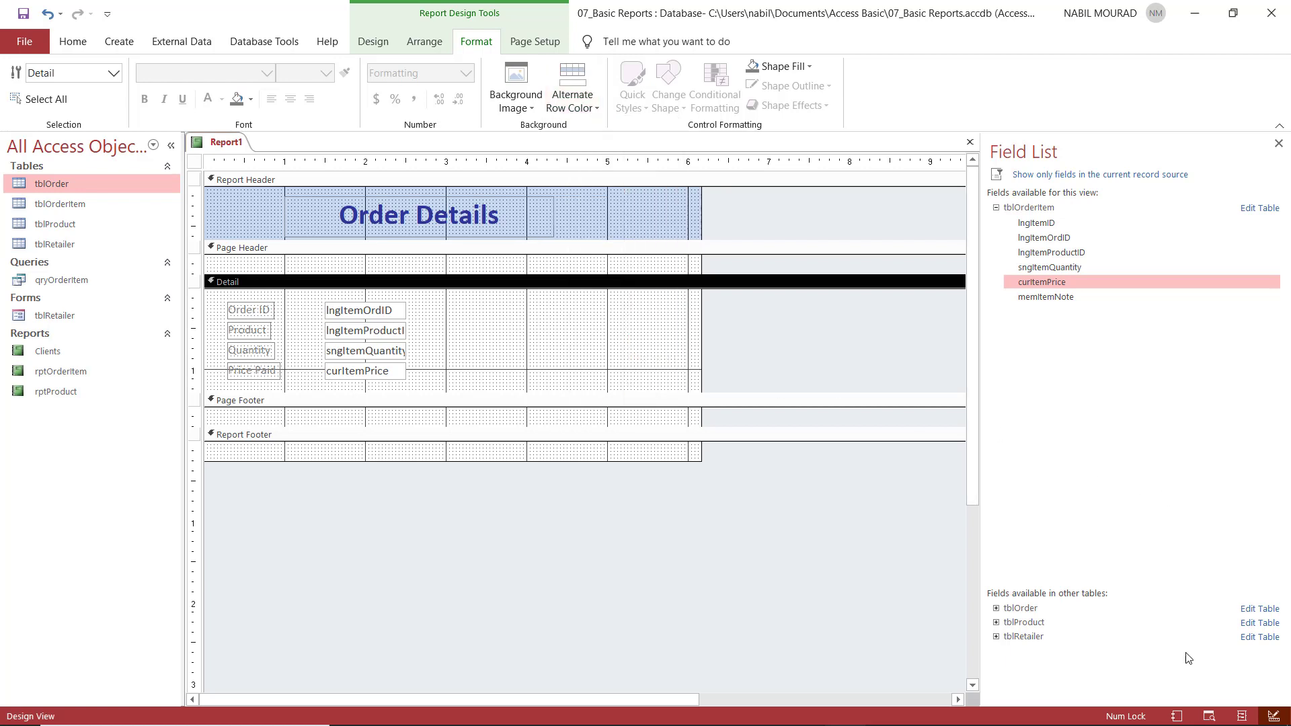
left_click(1177, 716)
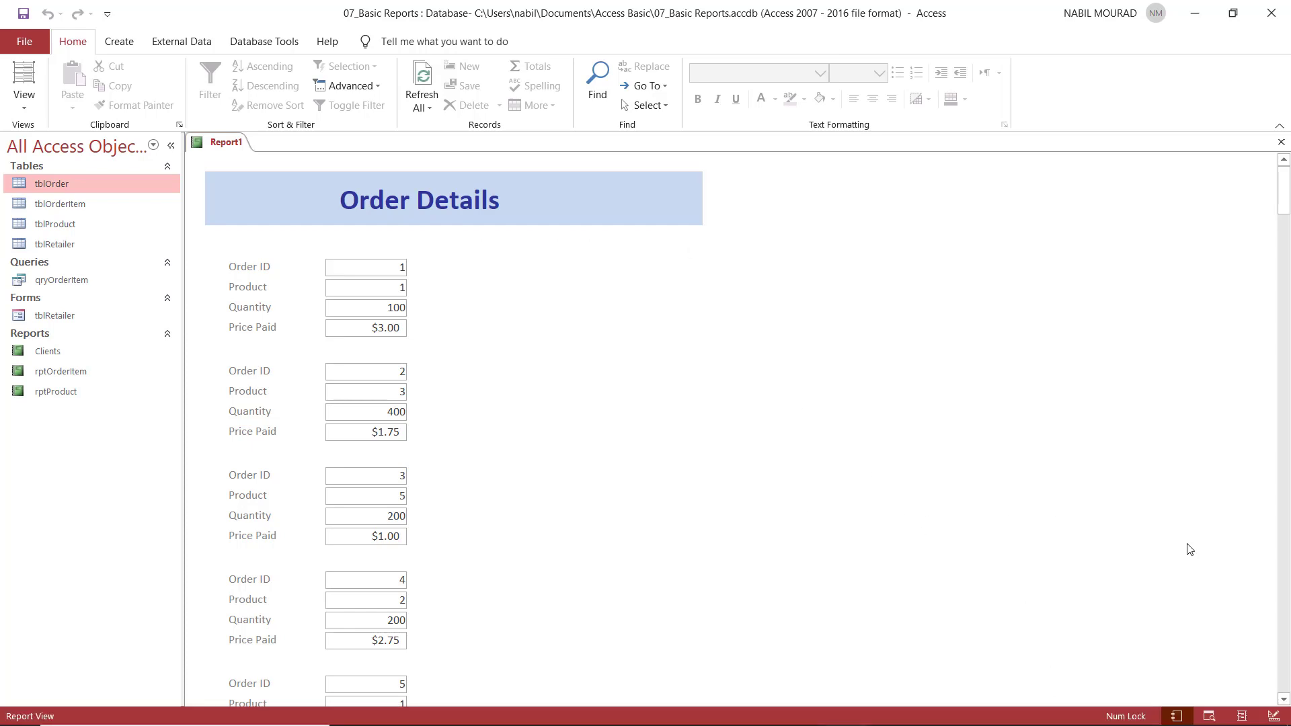
left_click(1274, 716)
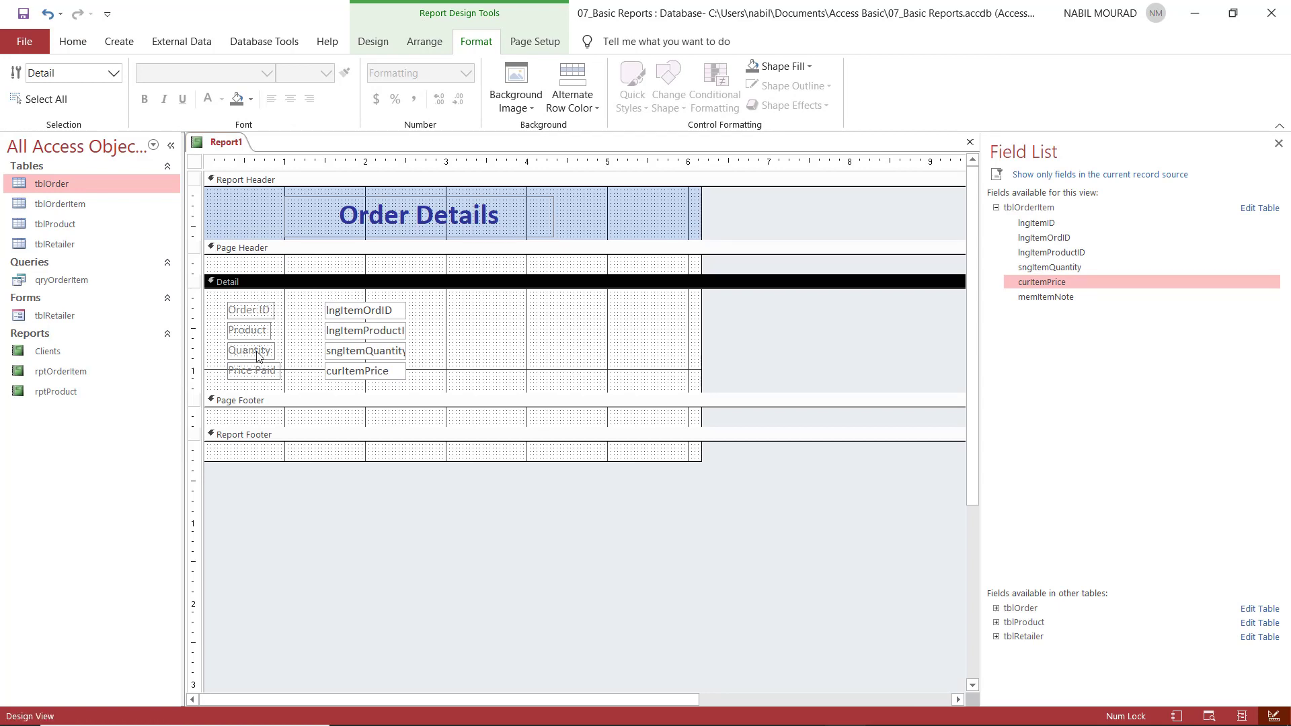
Step: Move the "Price Paid" label from the Detail section to the Page Header, placing it just before the 5-inch mark
left_click(263, 374)
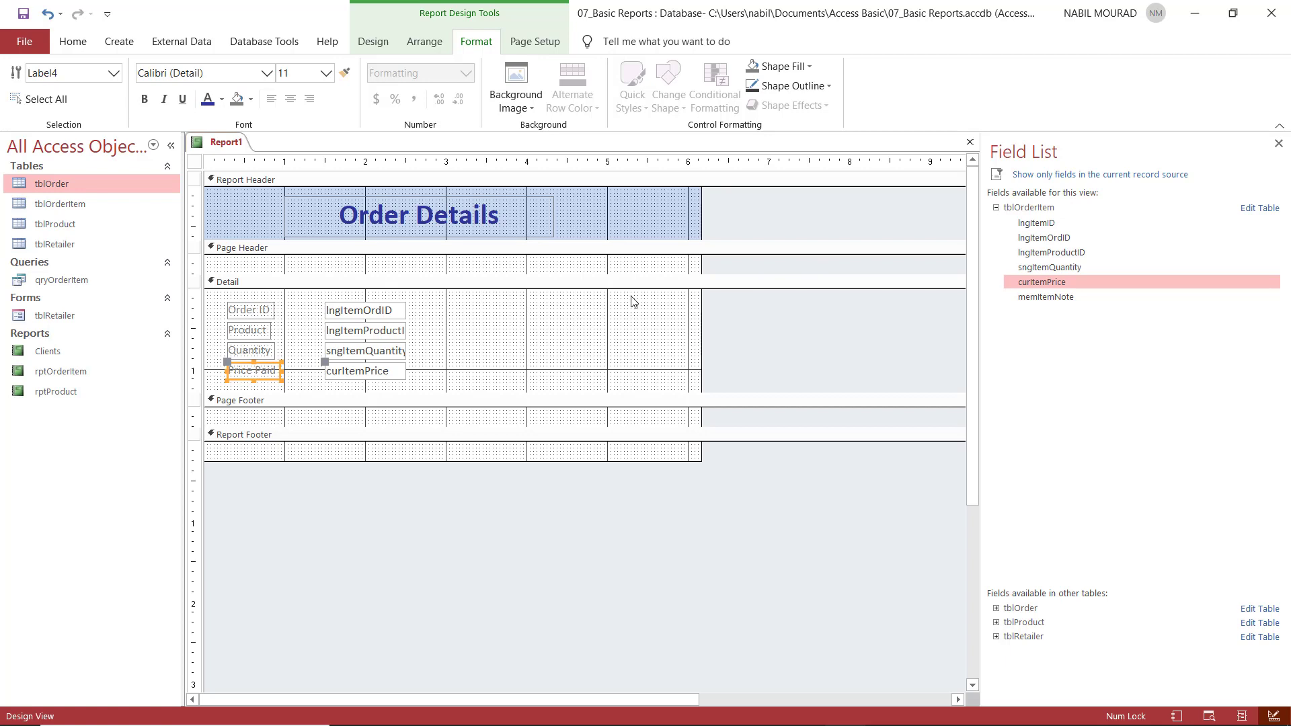
key("Delete")
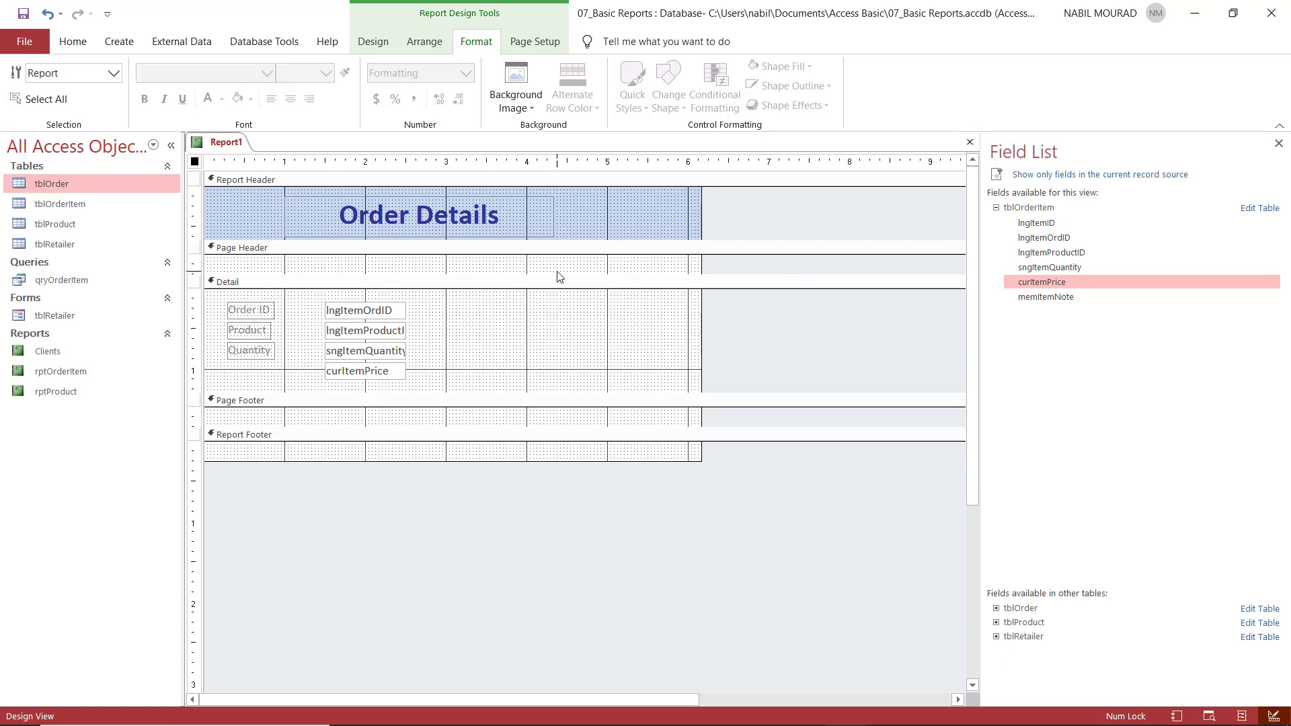
left_click(557, 272)
key("ctrl+v")
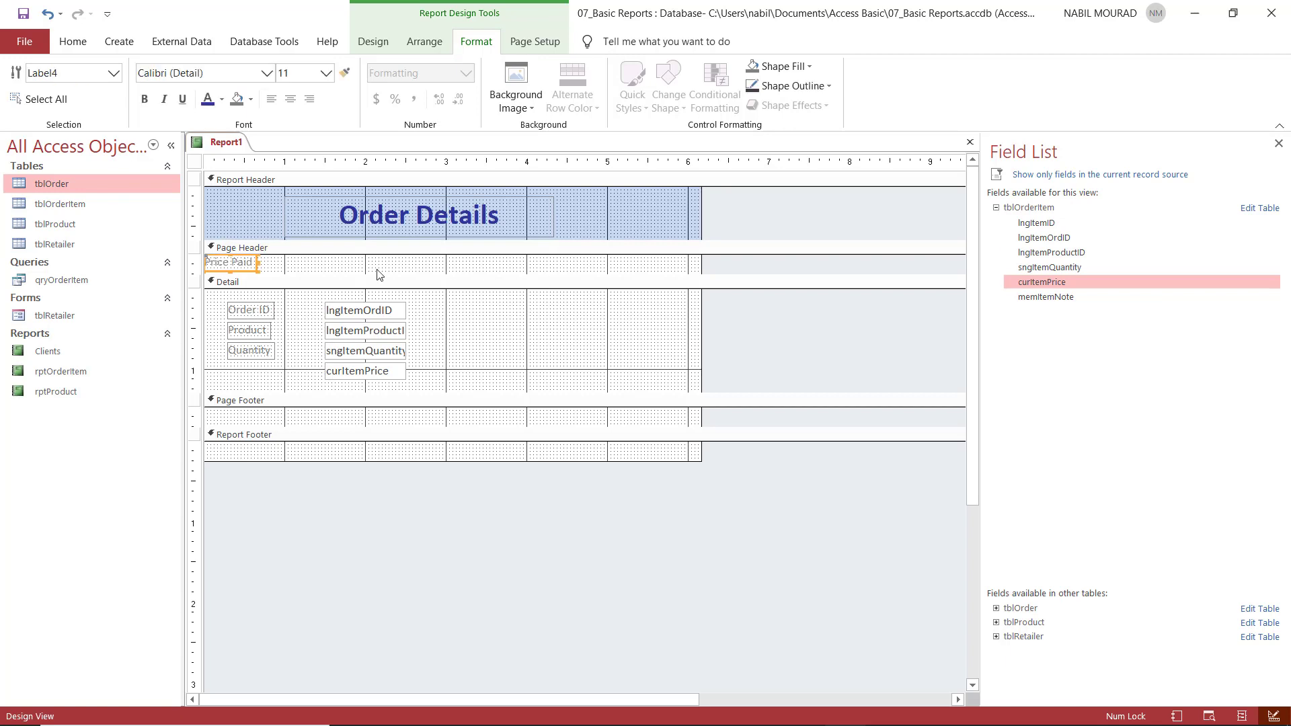
mouse_move(249, 268)
left_mouse_down()
mouse_move(654, 271)
mouse_move(641, 269)
left_mouse_up()
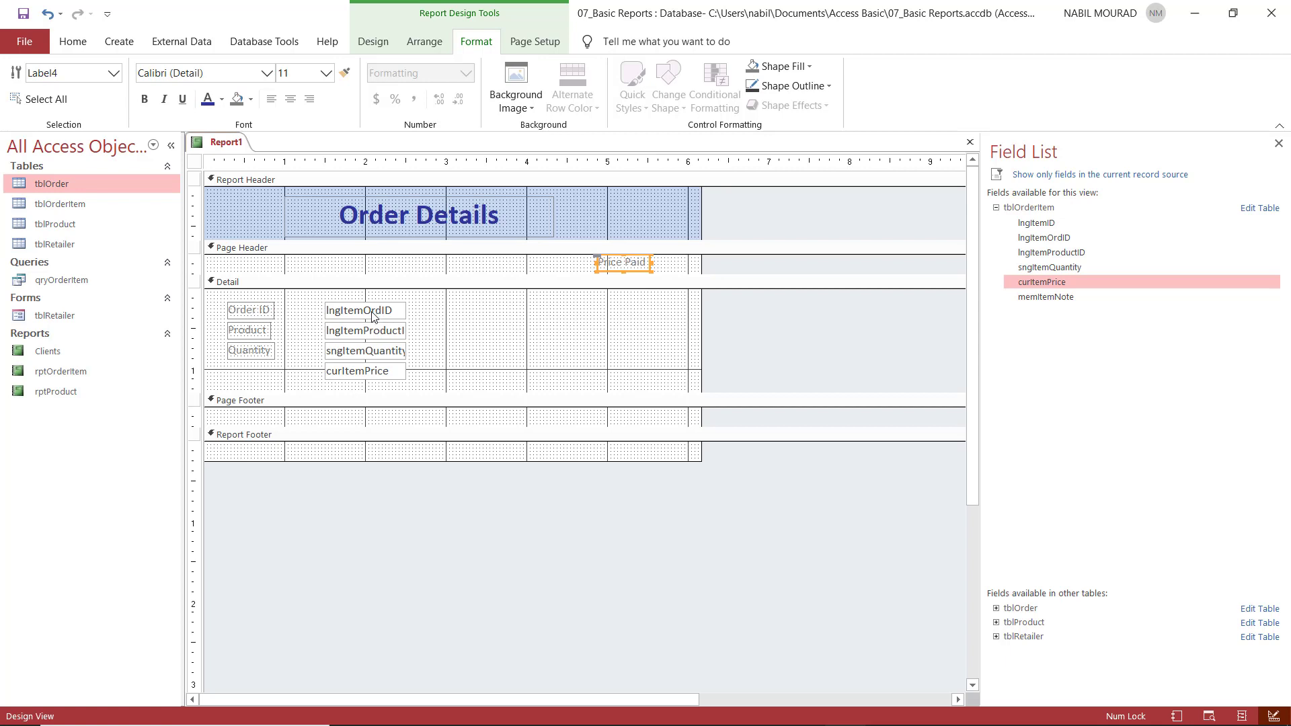
Step: Move the remaining labels to the Page Header with the four fields in one row beneath, and shorten the Detail section to about 0.4 inches
left_click(263, 357)
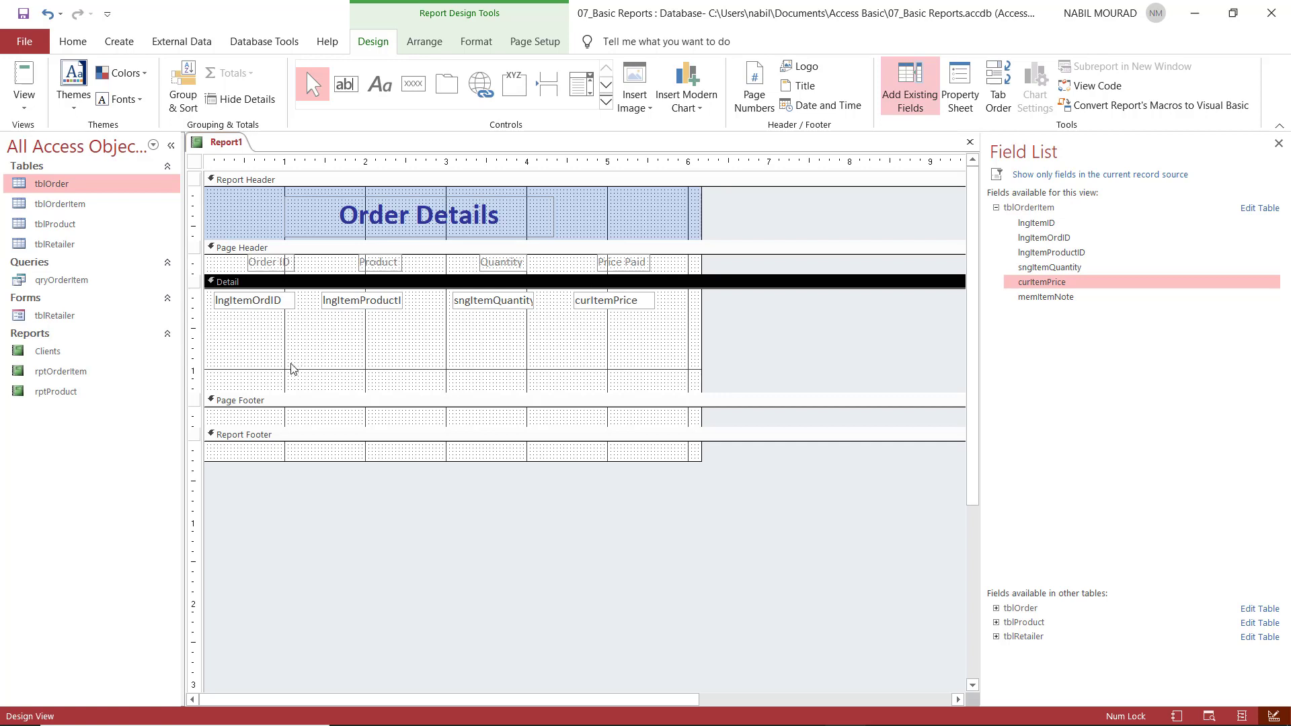
left_click(438, 407)
left_click_drag(475, 395, 478, 321)
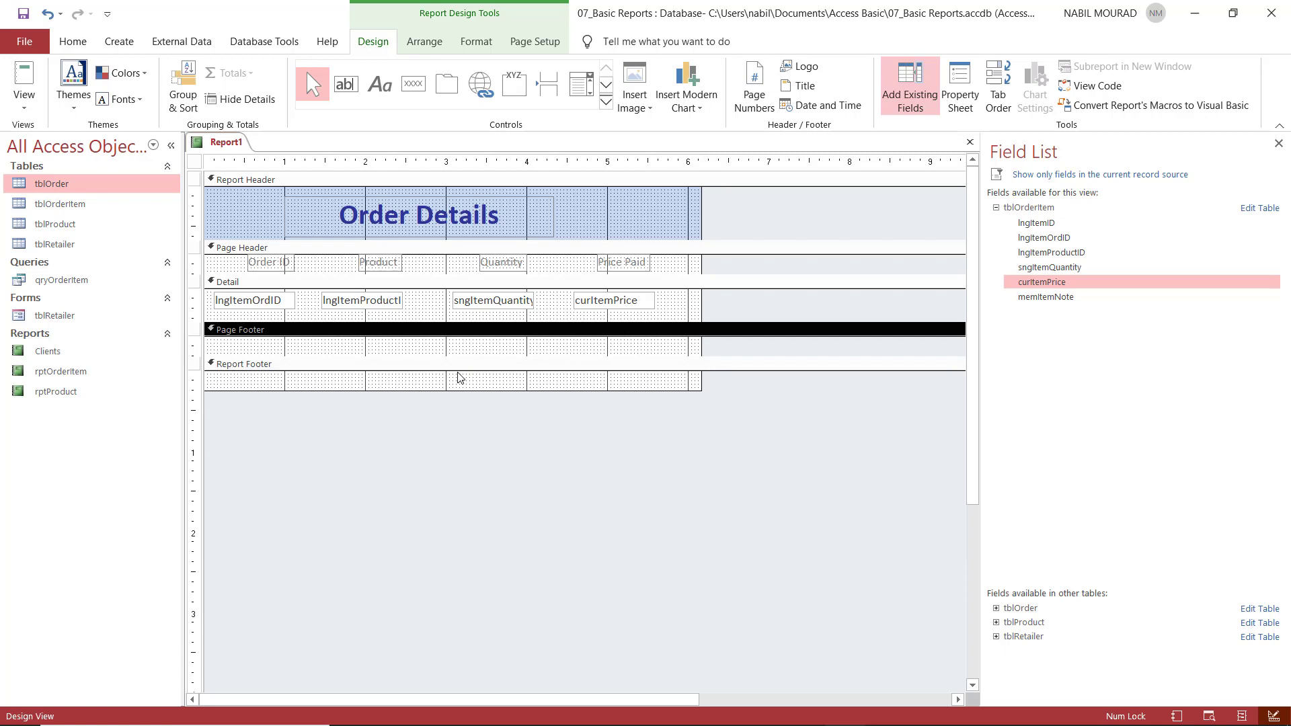
Step: Check the column layout in Report view, set the shape outline of all four Detail section fields to Transparent, and preview the report again
left_click(1176, 718)
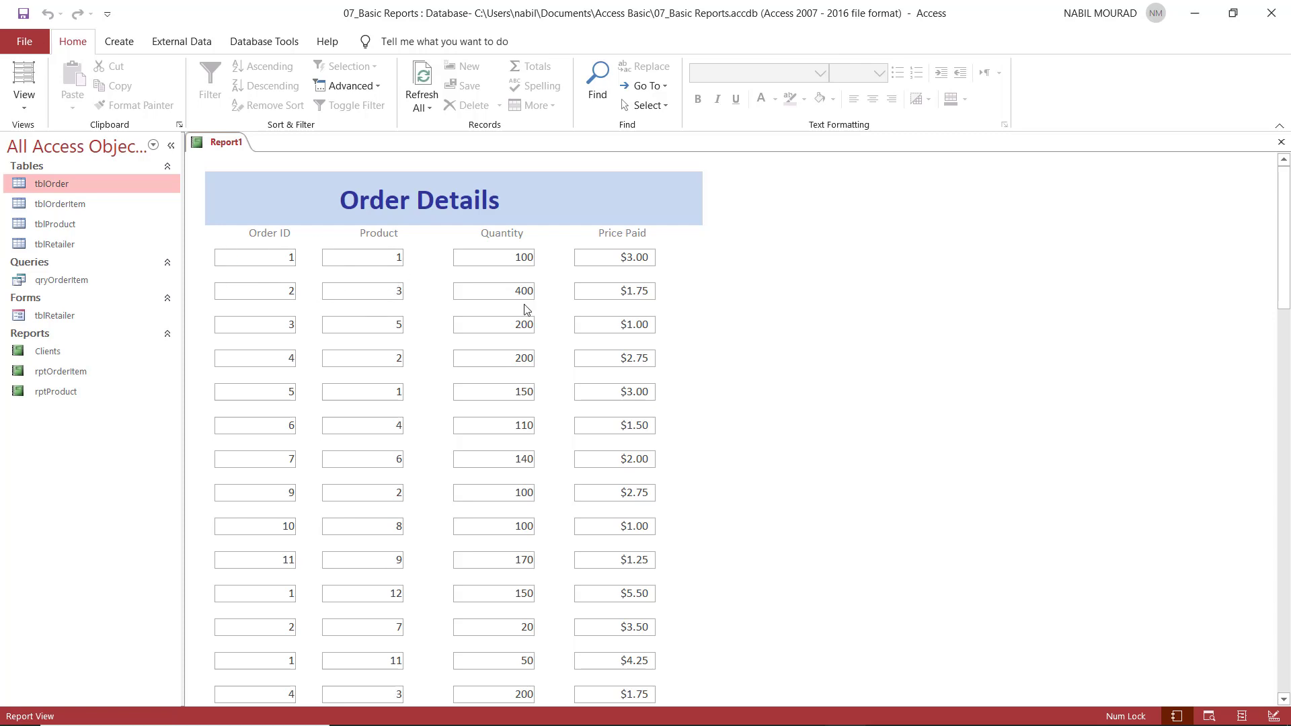
left_click(1274, 716)
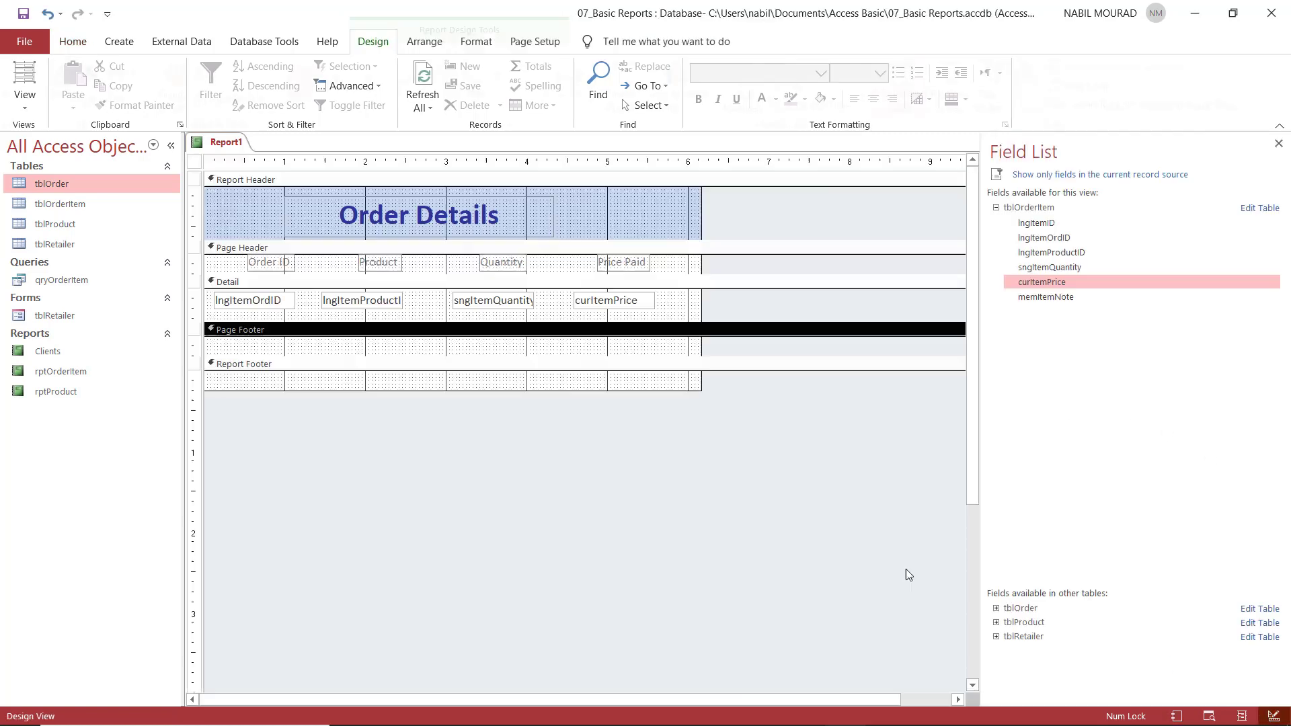
left_click(289, 301)
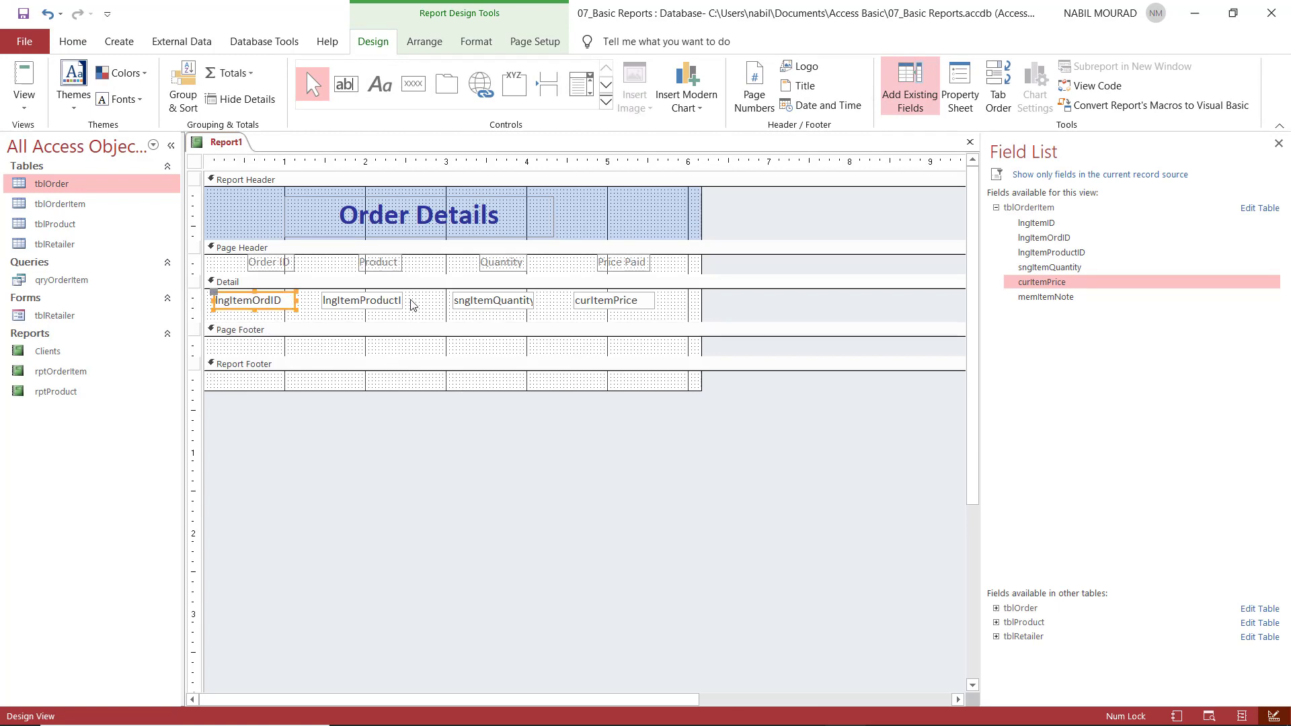
left_click(397, 305, "shift")
left_click(495, 304, "shift")
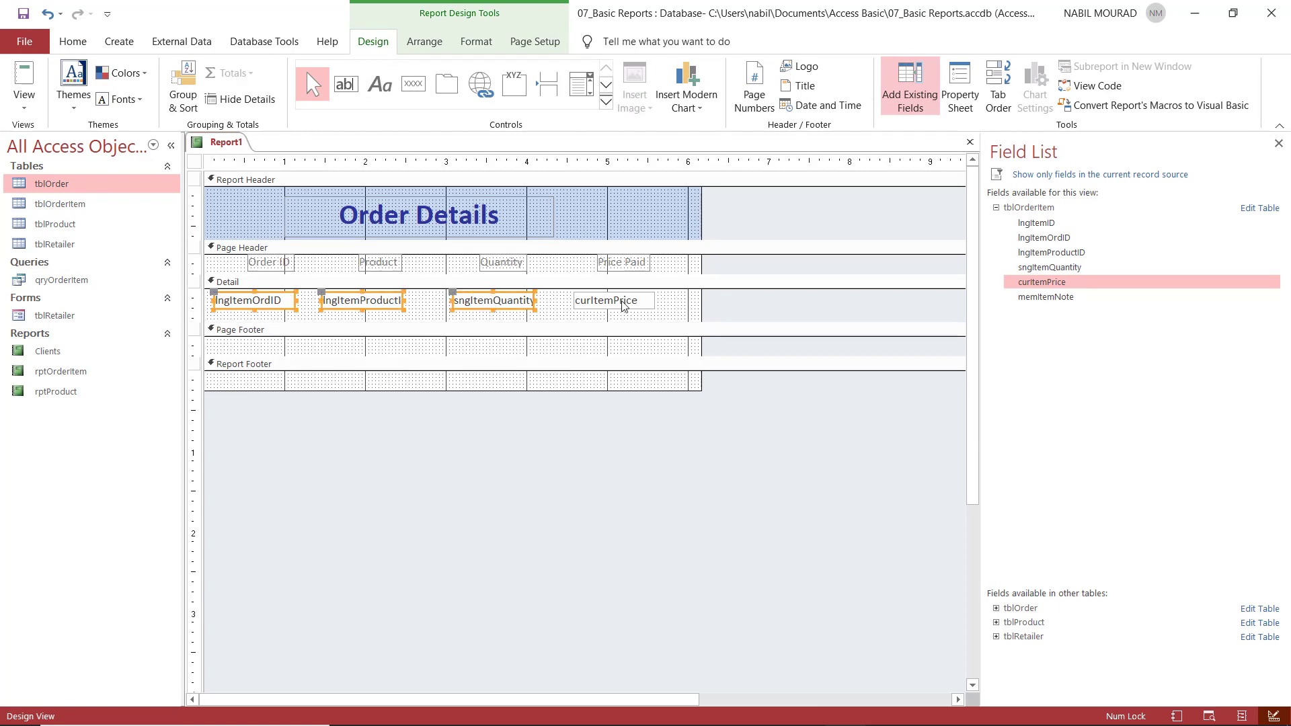
left_click(624, 304, "shift")
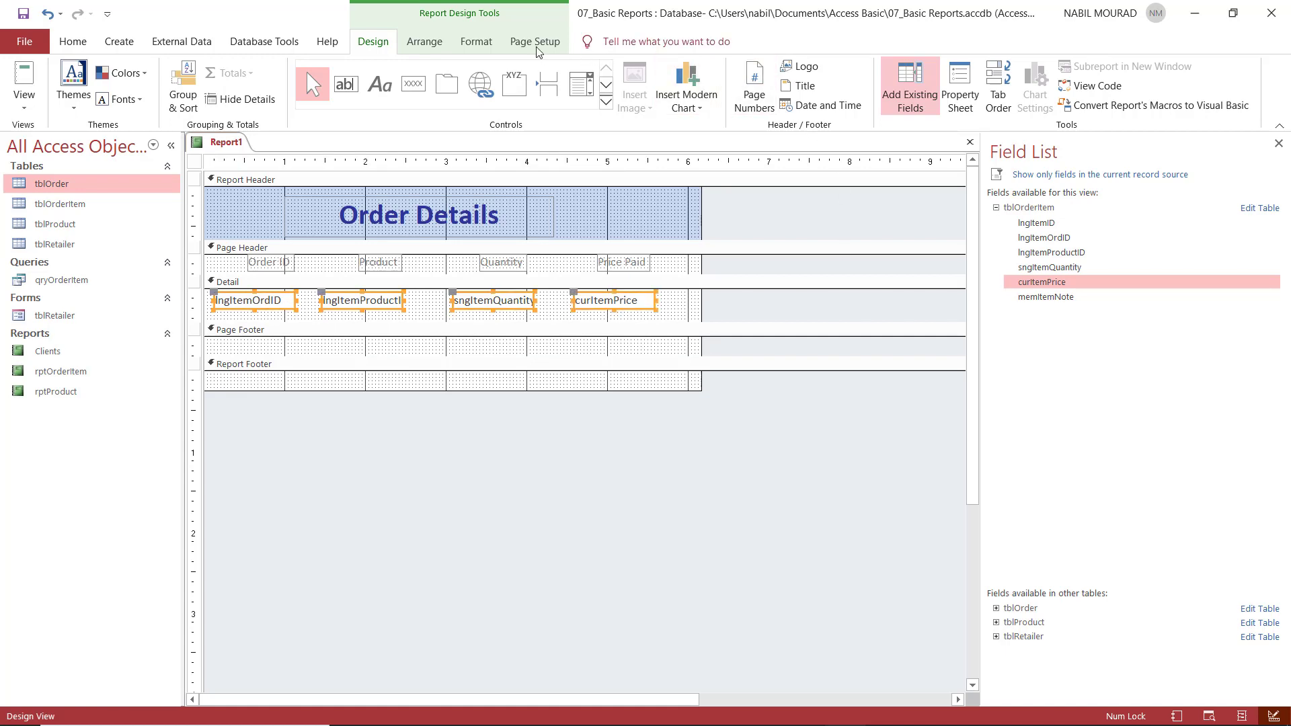
left_click(485, 45)
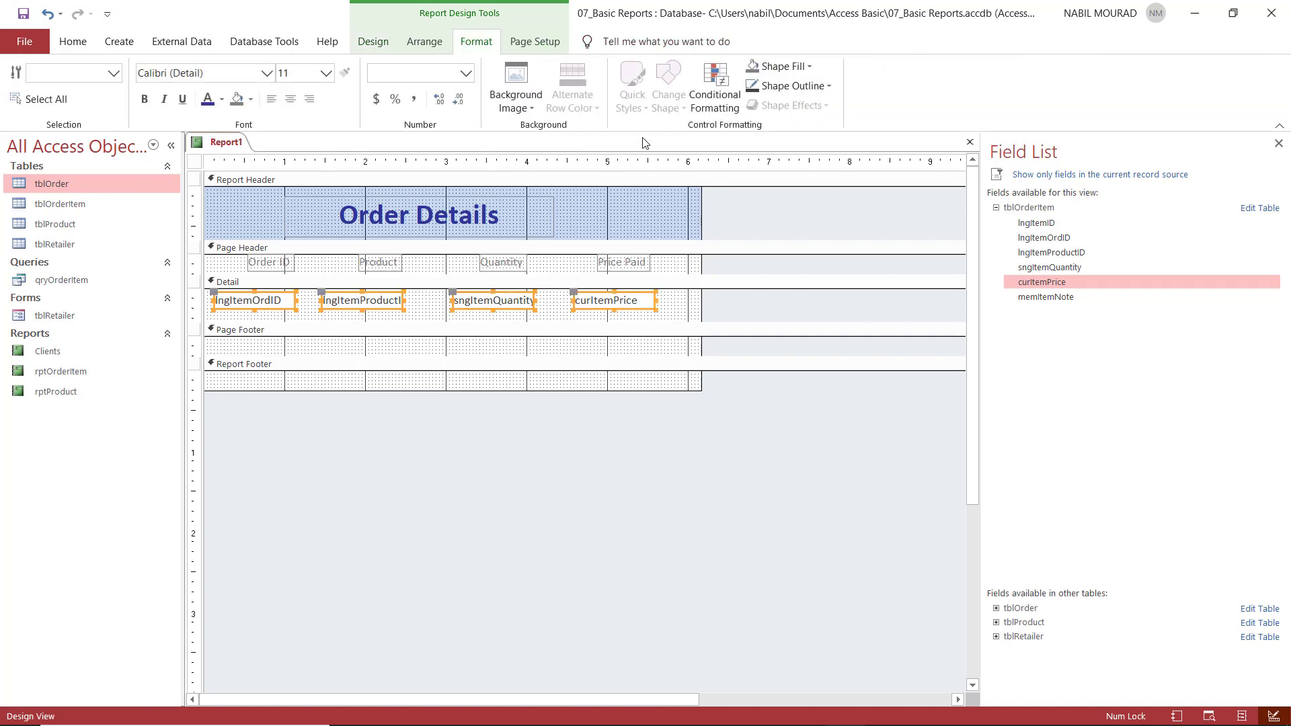
left_click(830, 86)
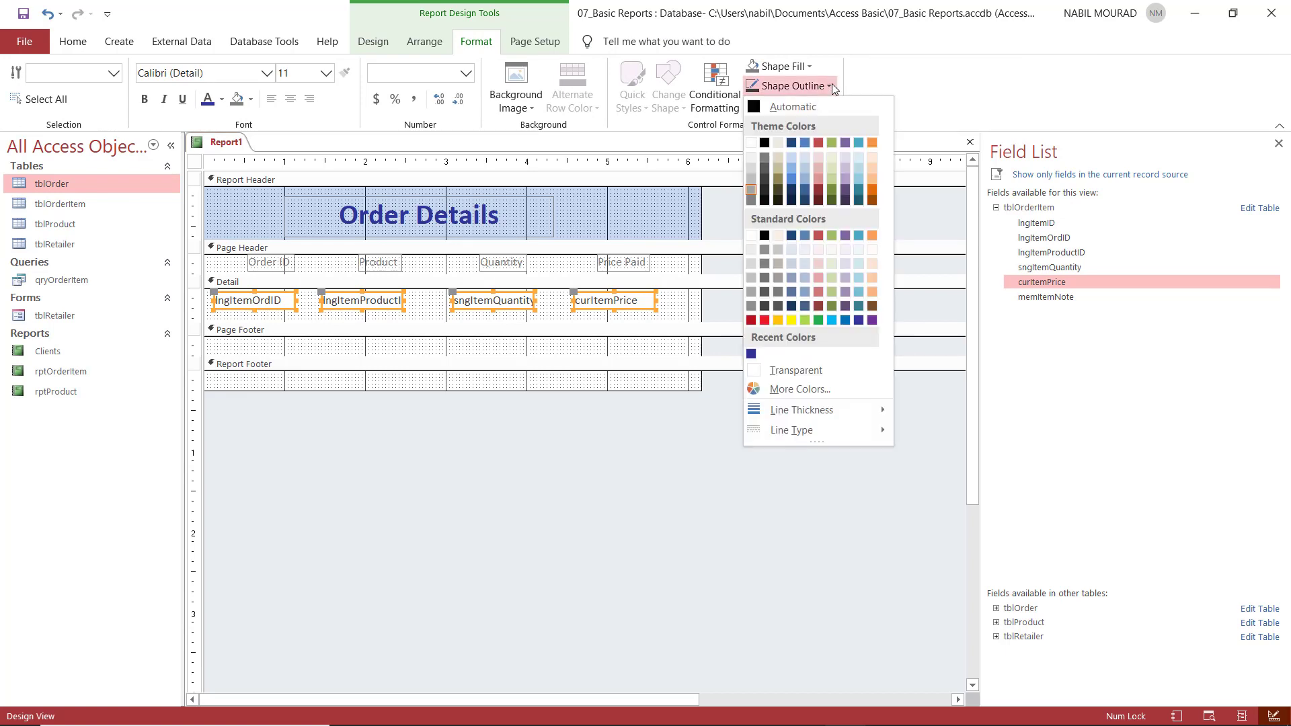
left_click(810, 371)
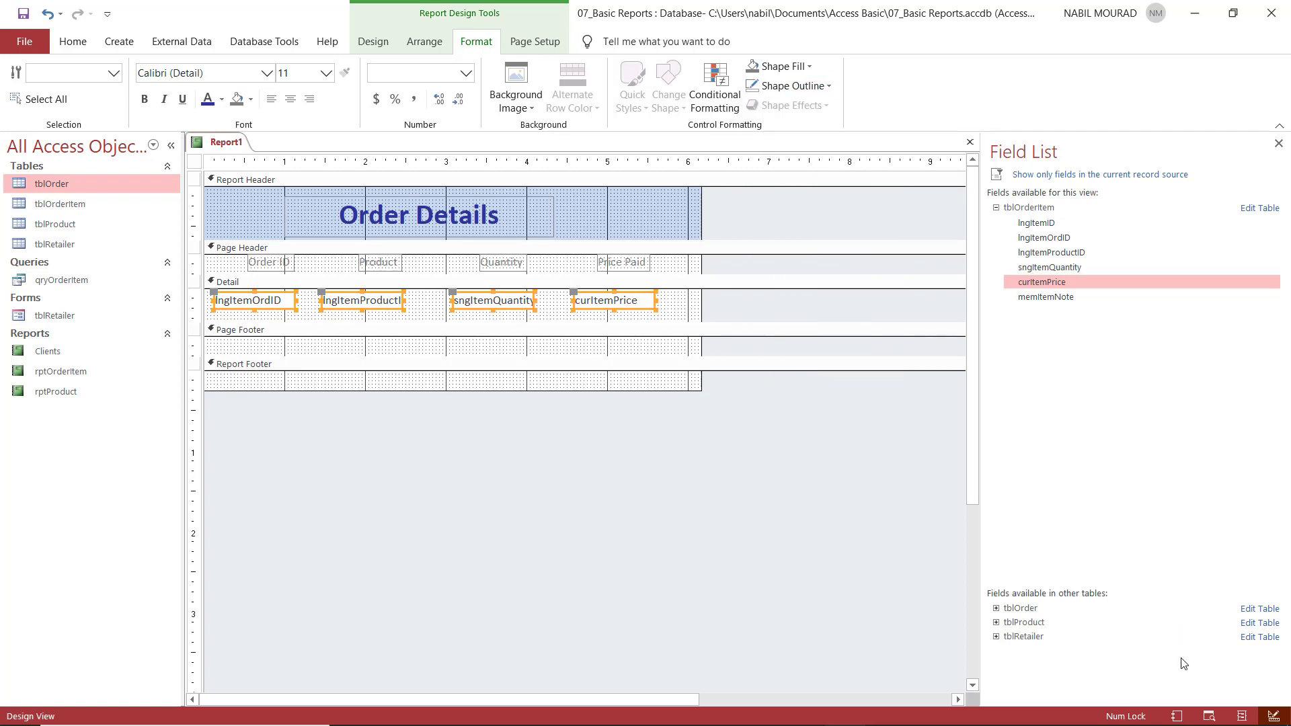
left_click(1176, 717)
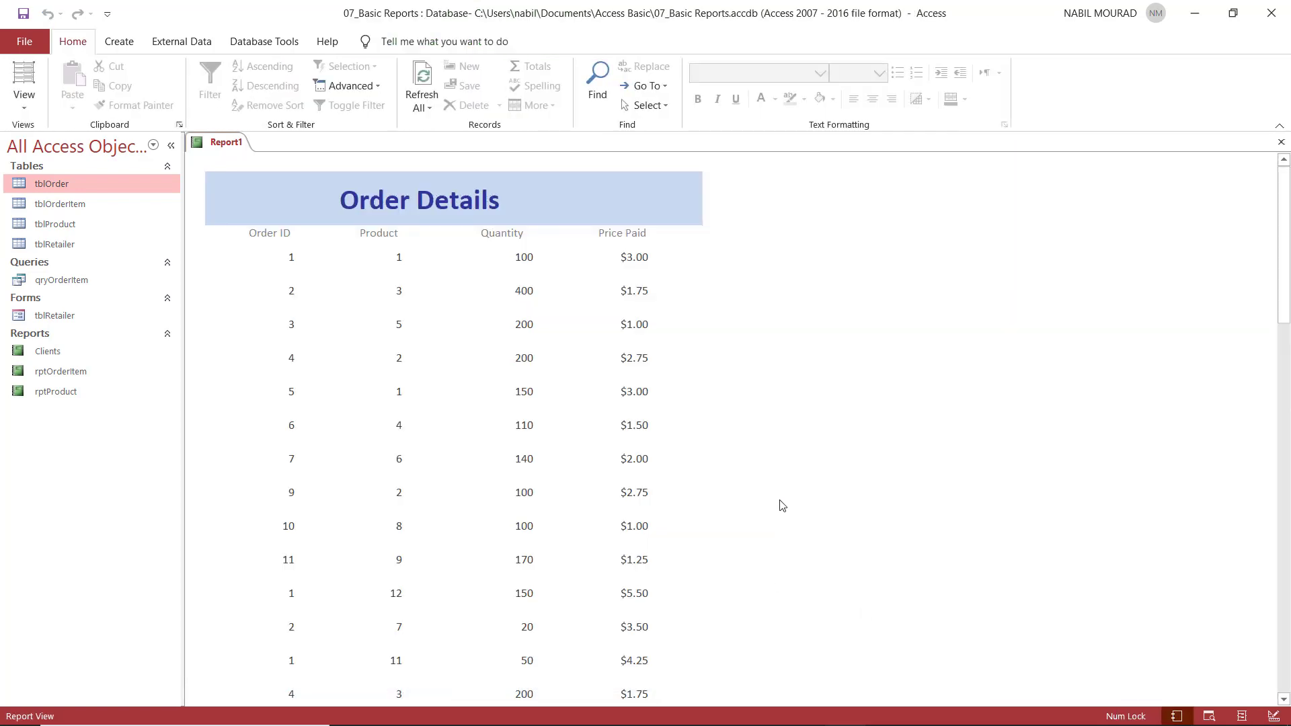